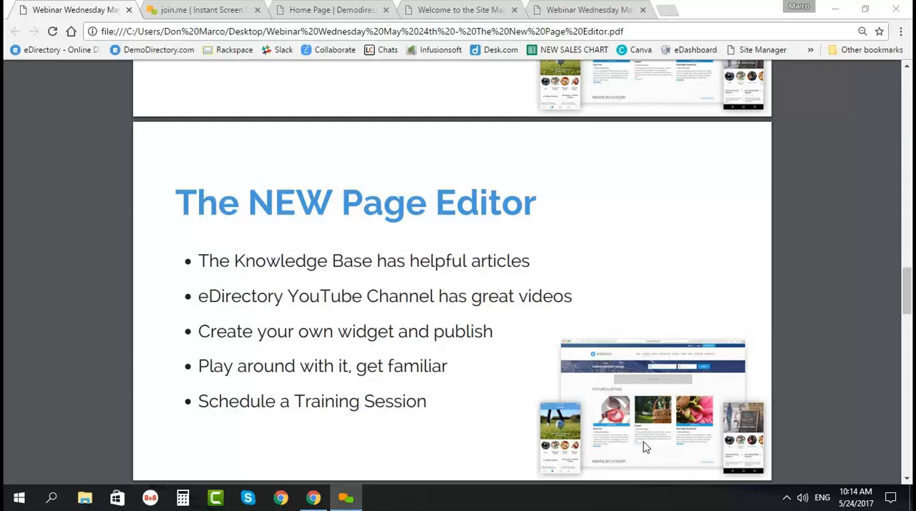
# Step: Switch from the presentation slides to the eDirectory site manager and open the Page Editor in the Design & Customization section
pyautogui.scroll(-5, 368, 458)
pyautogui.scroll(5, 284, 294)
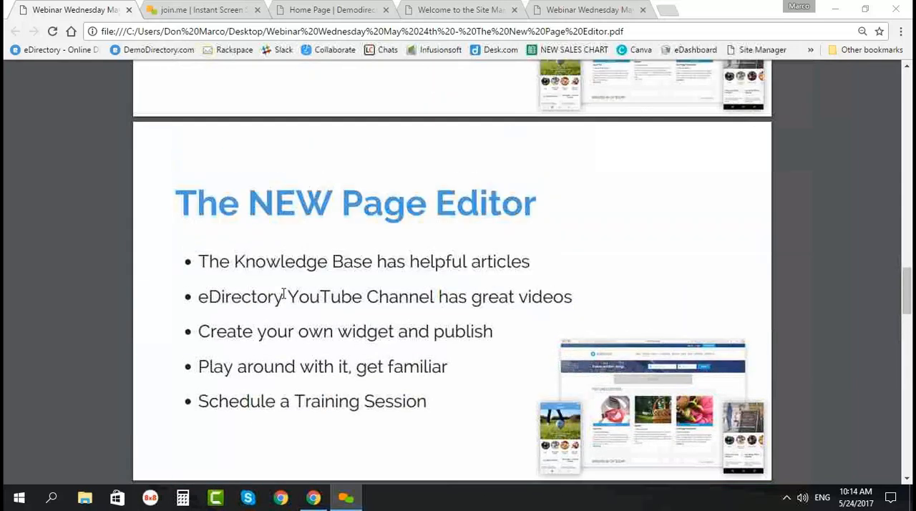
pyautogui.click(444, 10)
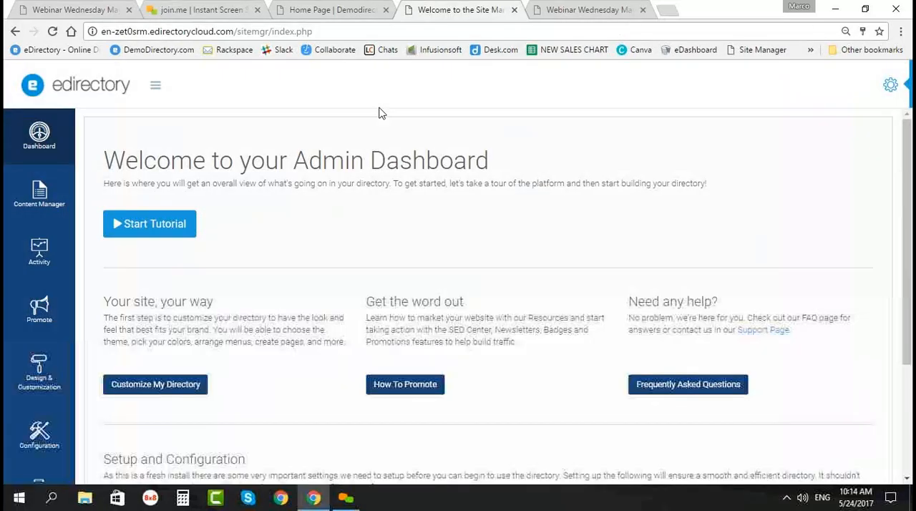
pyautogui.click(324, 10)
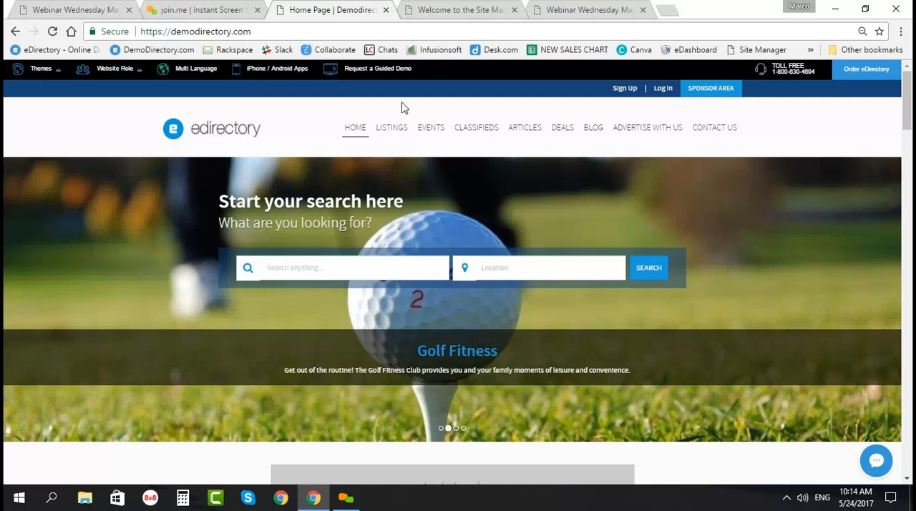
pyautogui.click(425, 11)
pyautogui.scroll(-1, 33, 306)
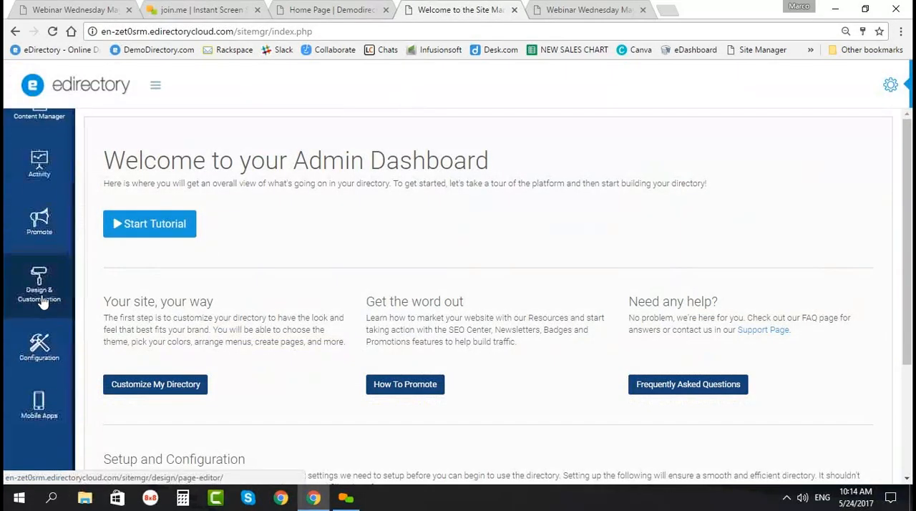
pyautogui.click(64, 288)
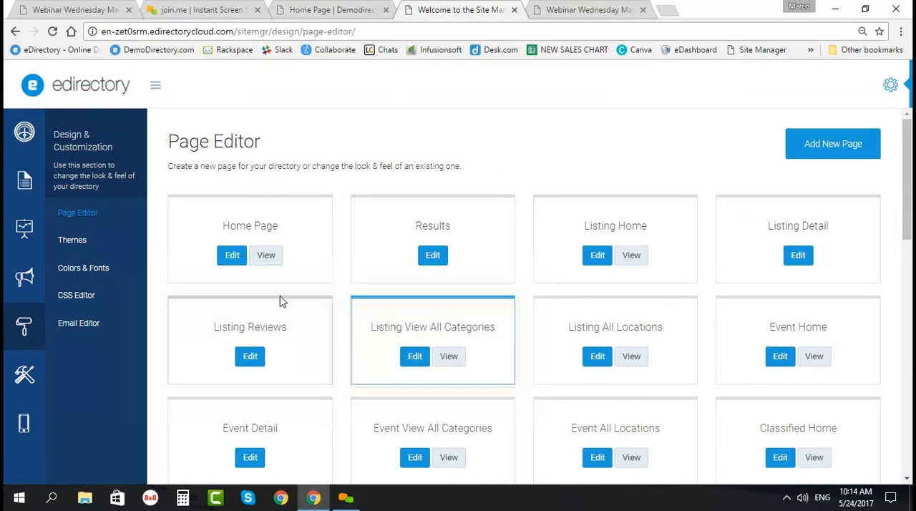
# Step: Look through the directory's list of pages and open the Home Page for editing
pyautogui.scroll(-1, 274, 311)
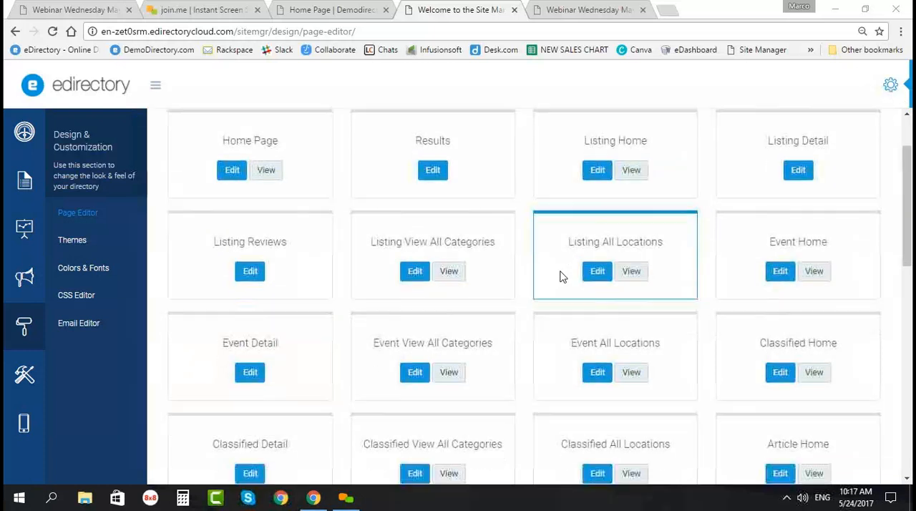
pyautogui.scroll(-8, 564, 279)
pyautogui.scroll(-2, 565, 281)
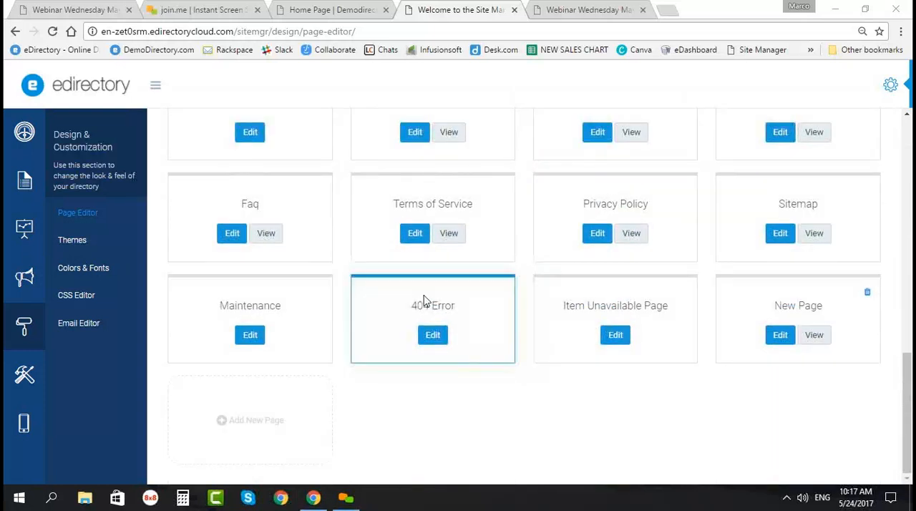
pyautogui.scroll(3, 422, 302)
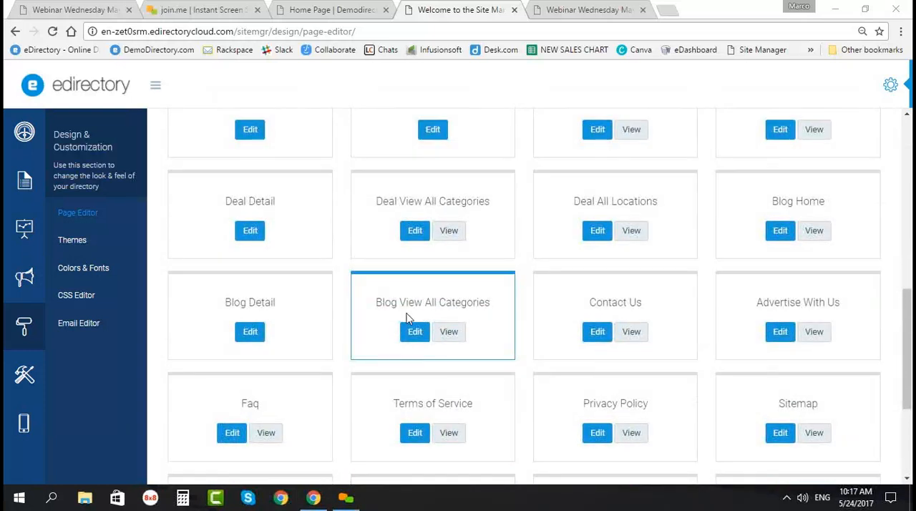
pyautogui.scroll(2, 413, 329)
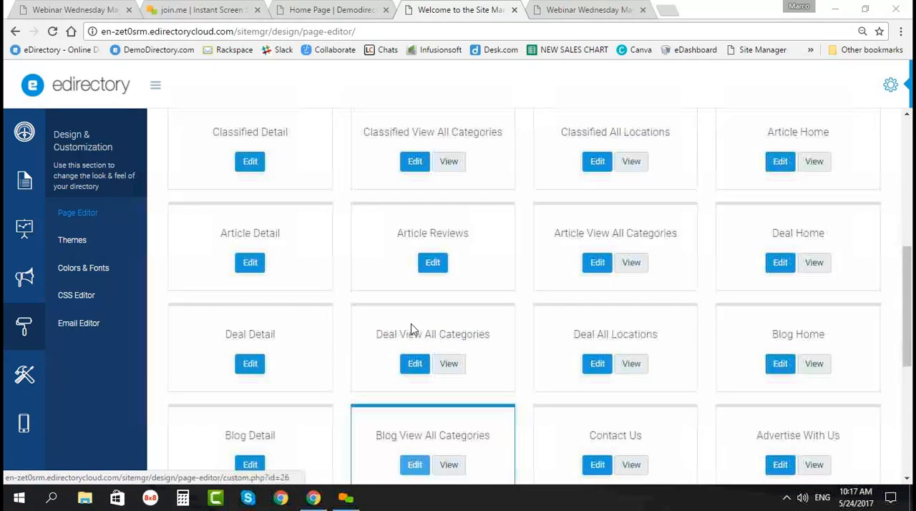
pyautogui.scroll(2, 423, 301)
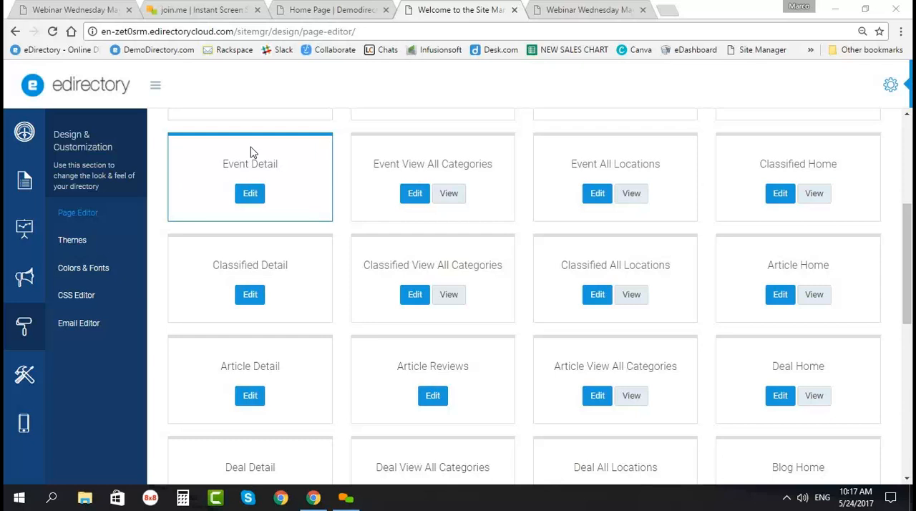
pyautogui.scroll(4, 293, 290)
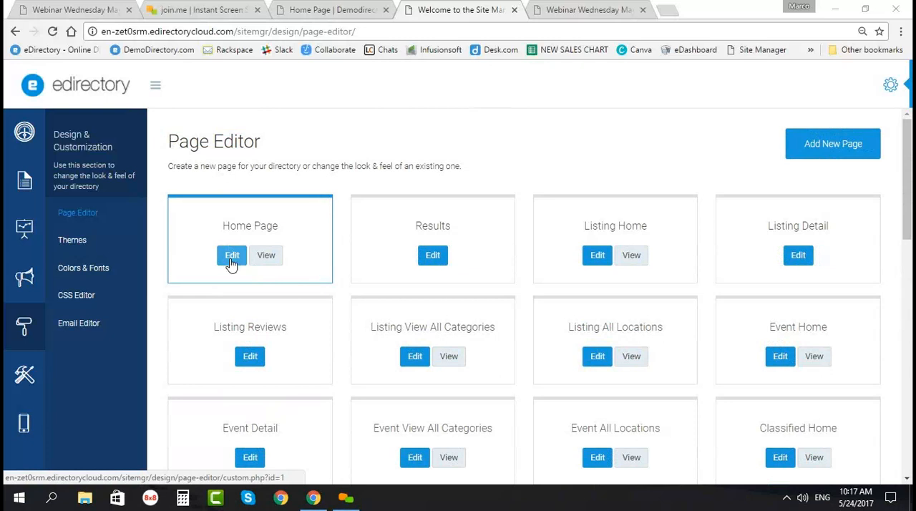
pyautogui.click(231, 262)
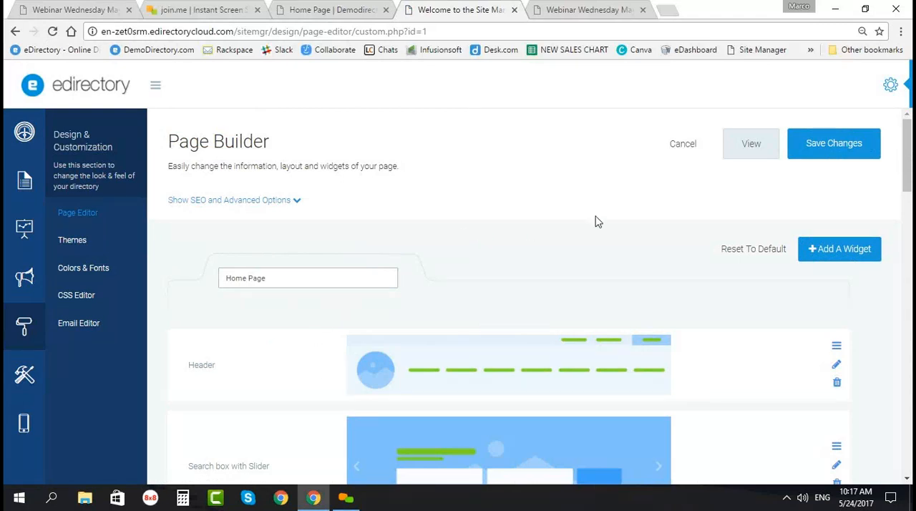
# Step: Expand the Home Page's SEO and advanced options to view the meta fields, and collapse them again
pyautogui.scroll(-1, 413, 240)
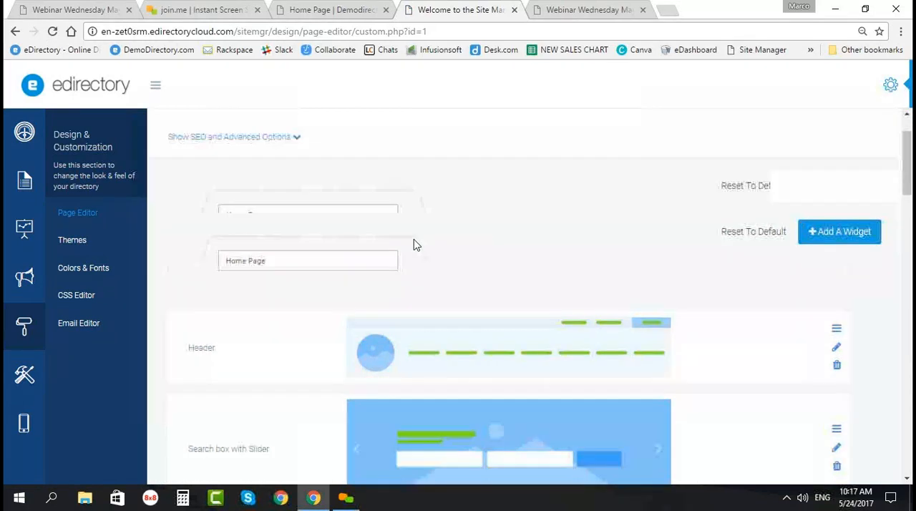
pyautogui.scroll(1, 300, 236)
pyautogui.click(264, 203)
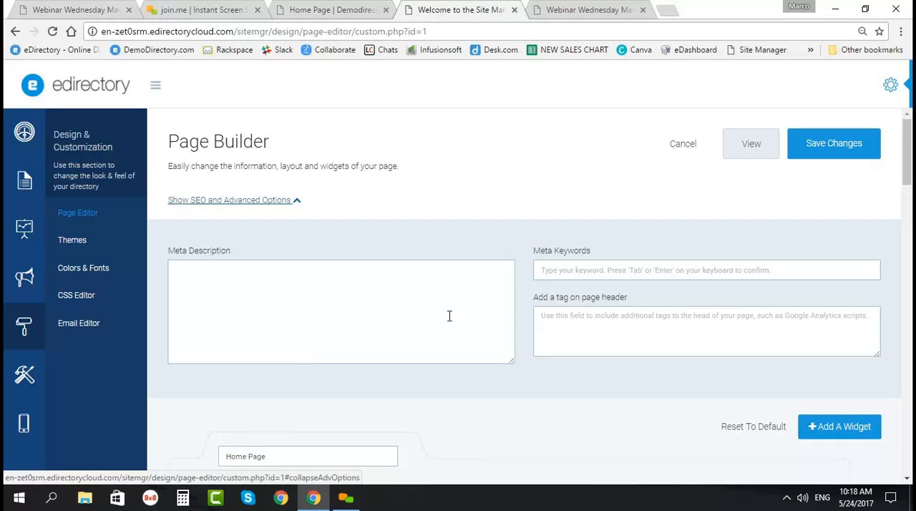
pyautogui.click(281, 201)
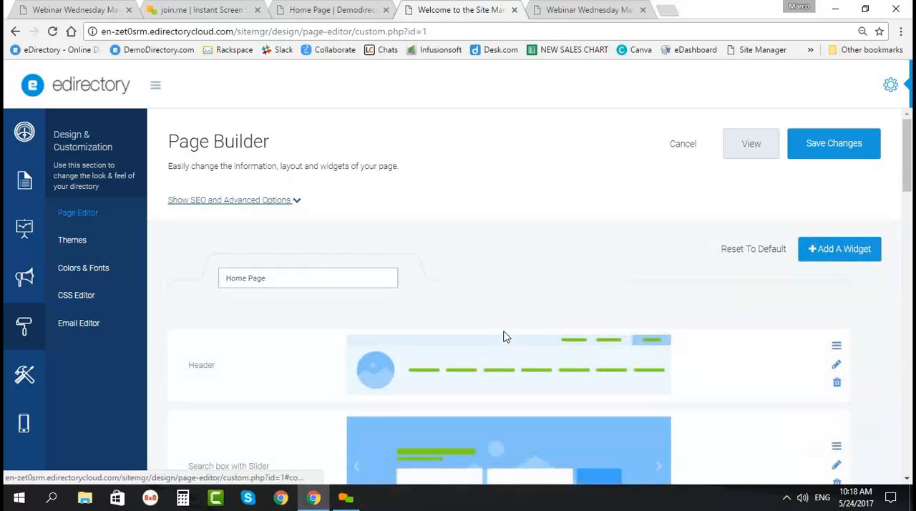
# Step: Examine the widgets that make up the Home Page, from the Header to the Upcoming Events block
pyautogui.scroll(-2, 298, 315)
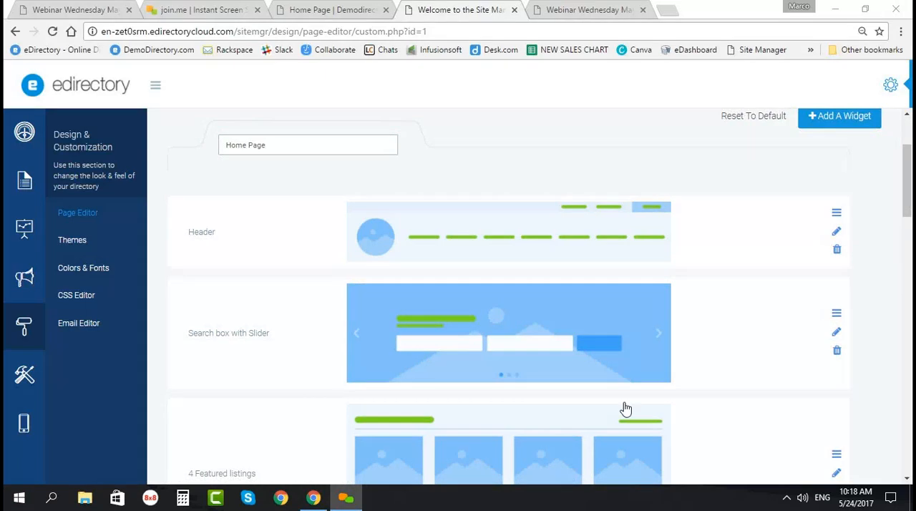
pyautogui.scroll(-2, 562, 365)
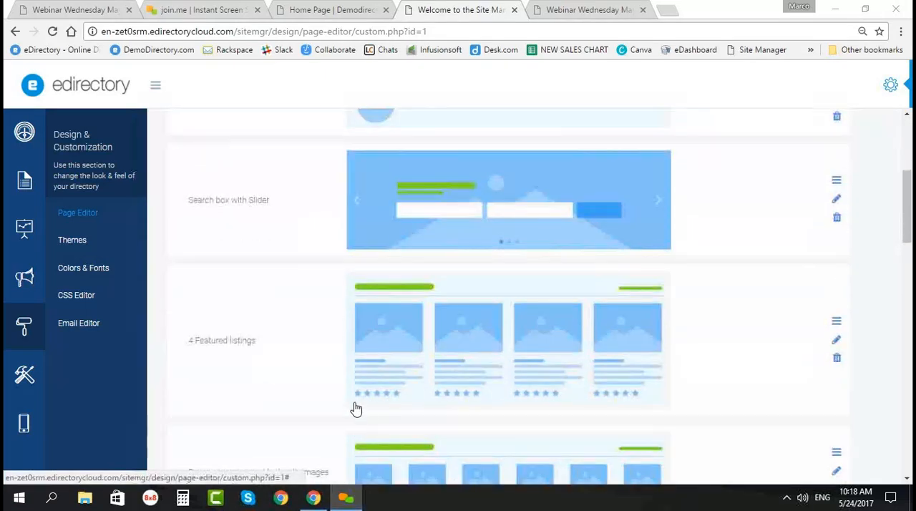
pyautogui.scroll(4, 351, 404)
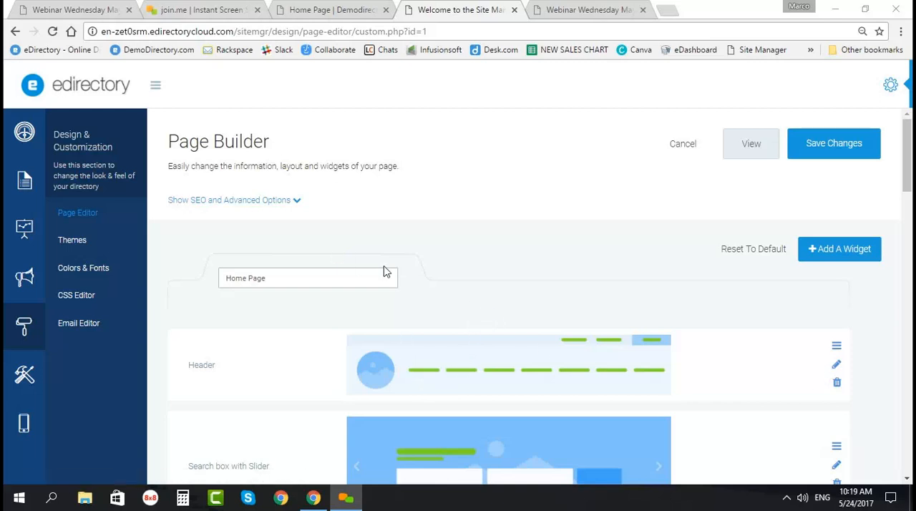
pyautogui.scroll(-1, 384, 283)
pyautogui.scroll(-2, 363, 363)
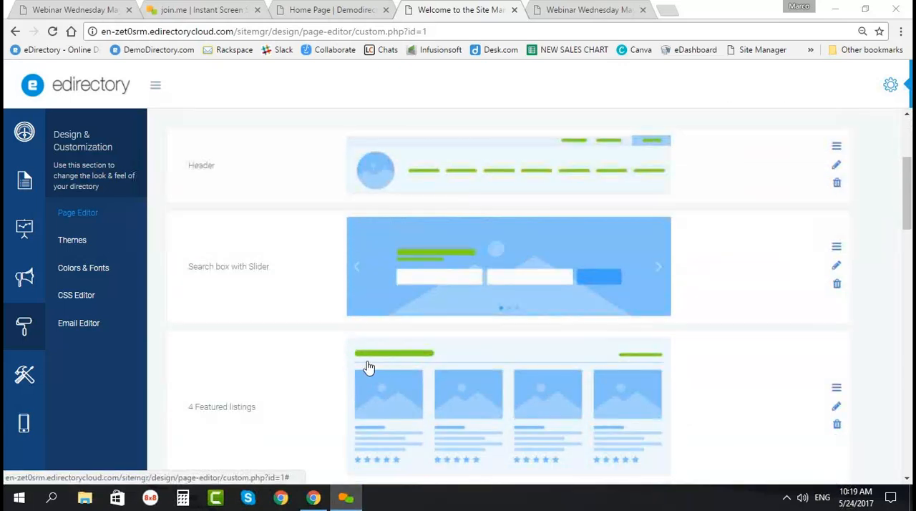
pyautogui.scroll(2, 352, 361)
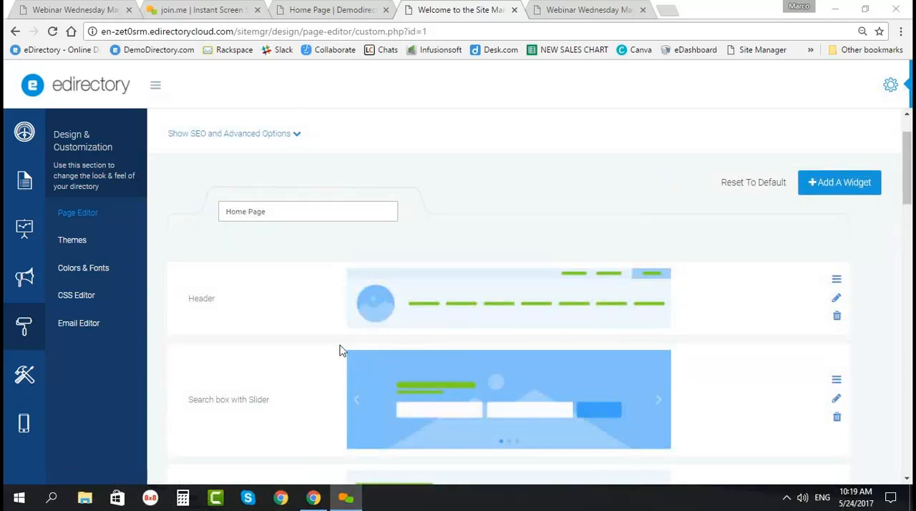
pyautogui.moveTo(346, 342)
pyautogui.scroll(-1, 349, 342)
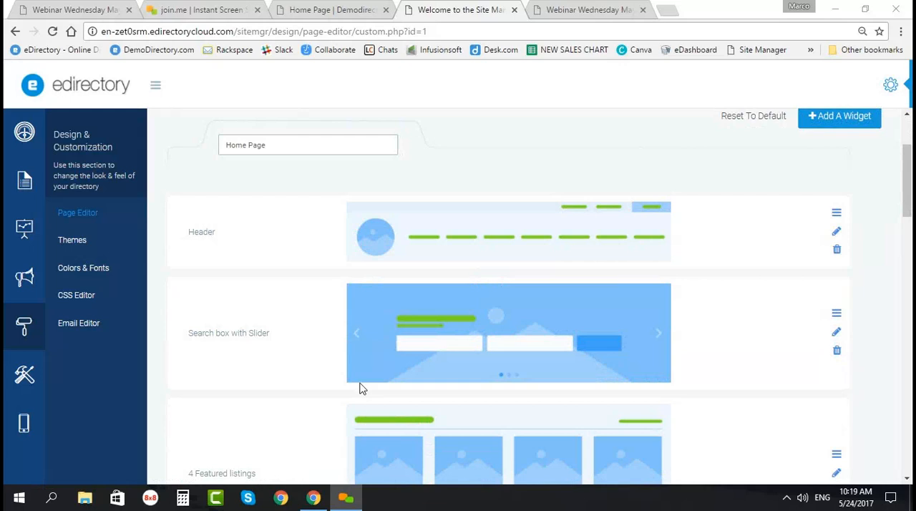
pyautogui.scroll(-1, 344, 364)
pyautogui.scroll(-2, 341, 377)
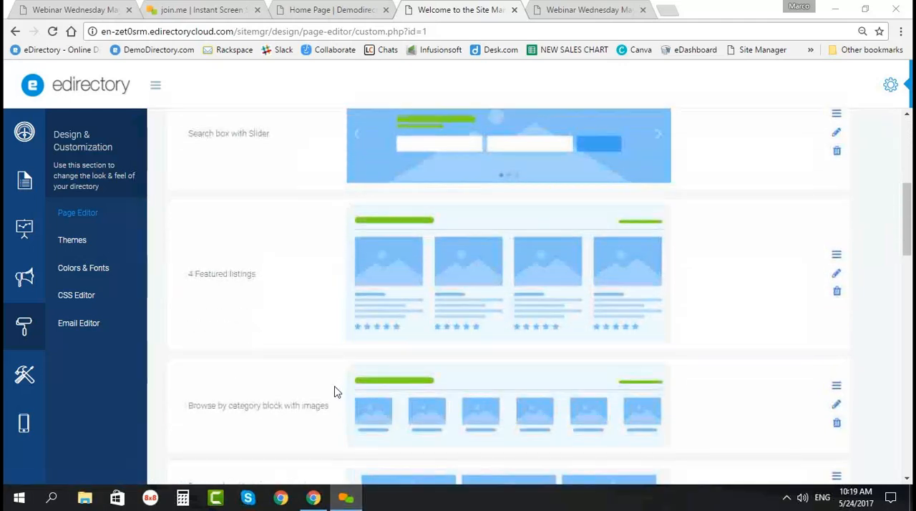
pyautogui.scroll(-1, 338, 379)
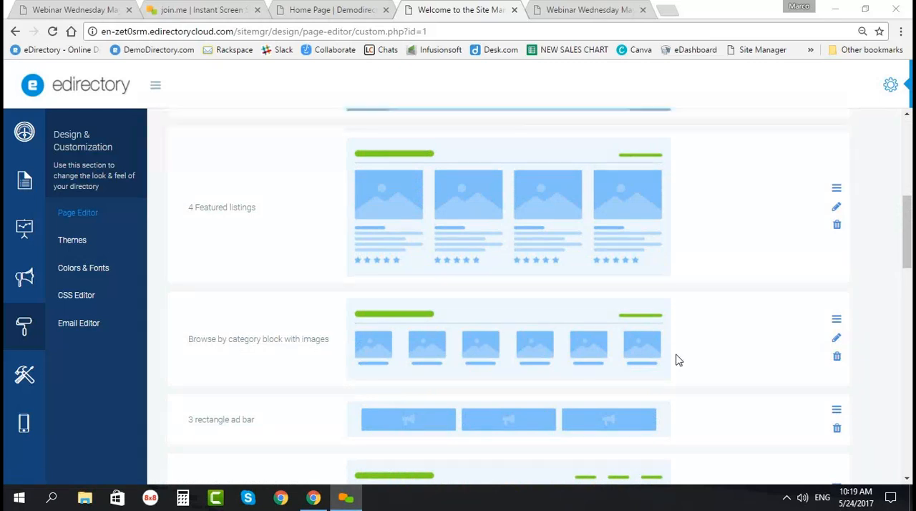
pyautogui.scroll(-1, 851, 376)
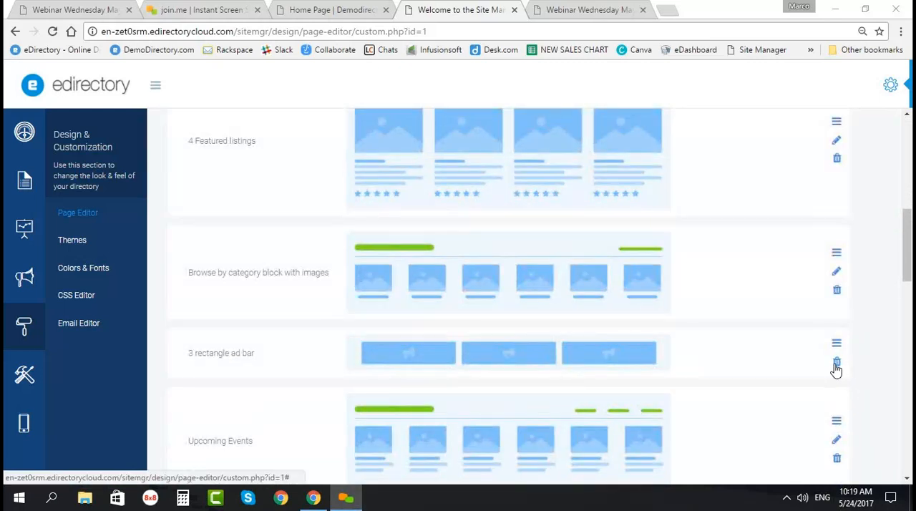
pyautogui.scroll(2, 727, 390)
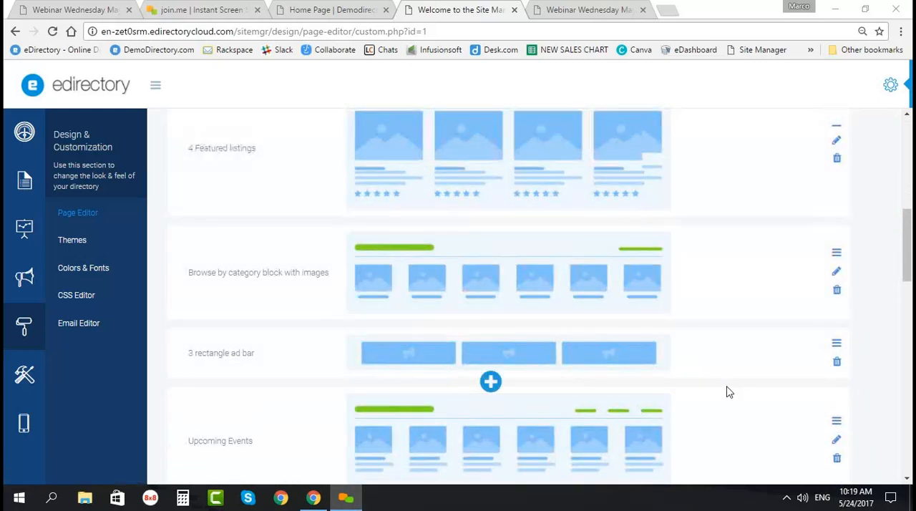
pyautogui.scroll(4, 723, 396)
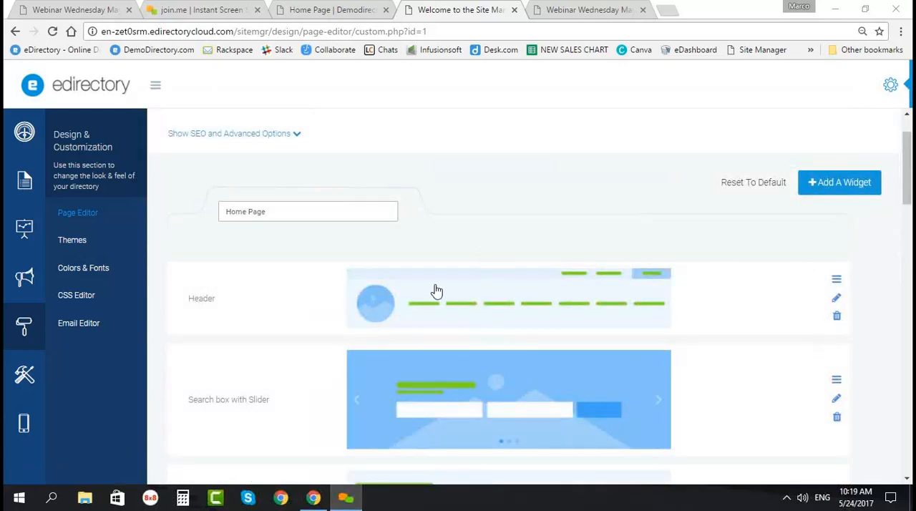
# Step: Open the Header widget for editing and expand its login bar labels
pyautogui.moveTo(310, 344)
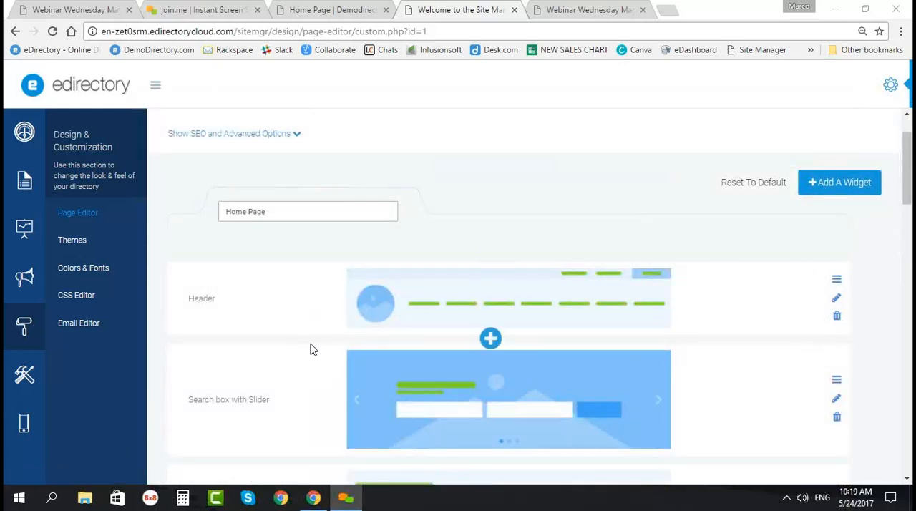
pyautogui.click(835, 299)
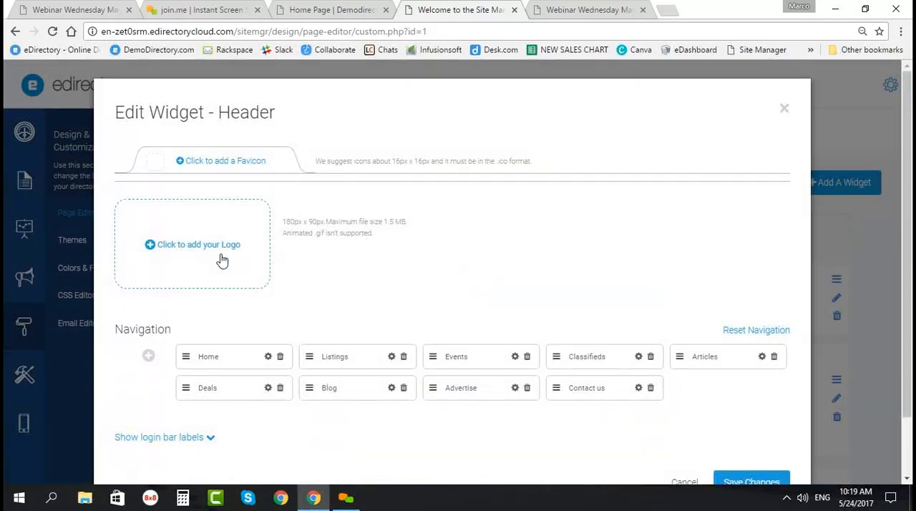
pyautogui.scroll(-1, 231, 308)
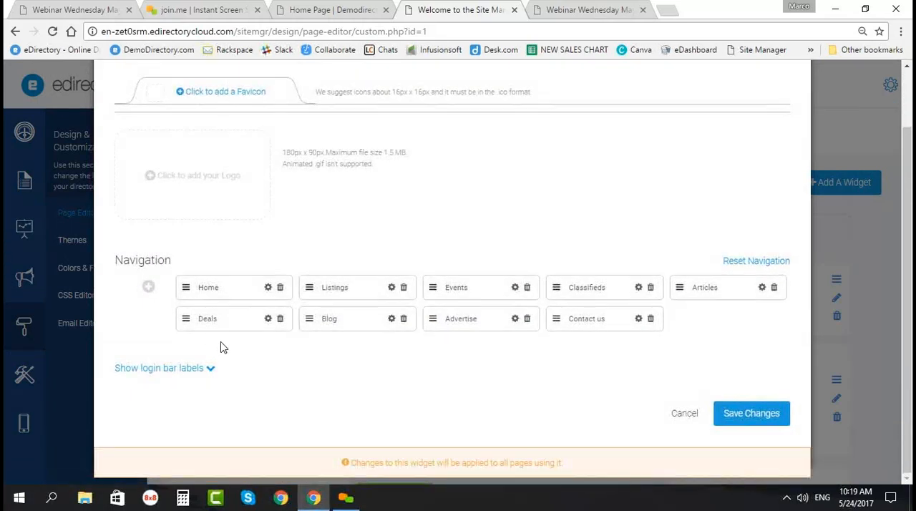
pyautogui.click(204, 368)
# Step: Examine the Header's login bar label fields, including Sponsor Area, Log in, Sign Up, Profile and Welcome
pyautogui.scroll(-3, 298, 298)
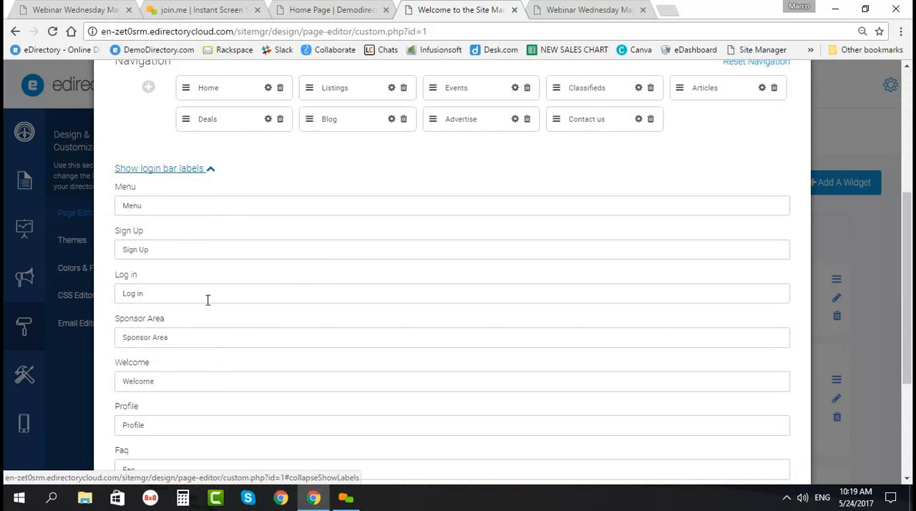
pyautogui.scroll(-1, 208, 300)
pyautogui.moveTo(180, 272); pyautogui.dragTo(114, 265)
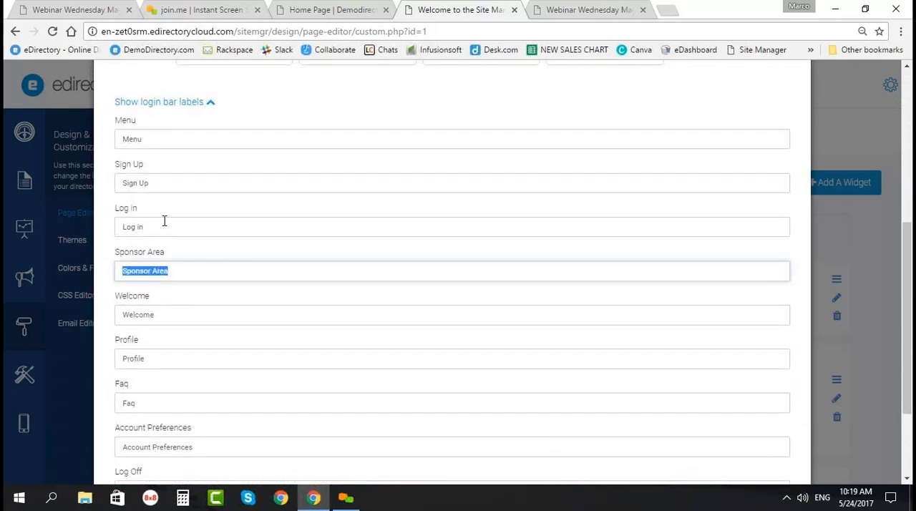
pyautogui.moveTo(164, 221); pyautogui.dragTo(116, 227)
pyautogui.moveTo(153, 183); pyautogui.dragTo(117, 184)
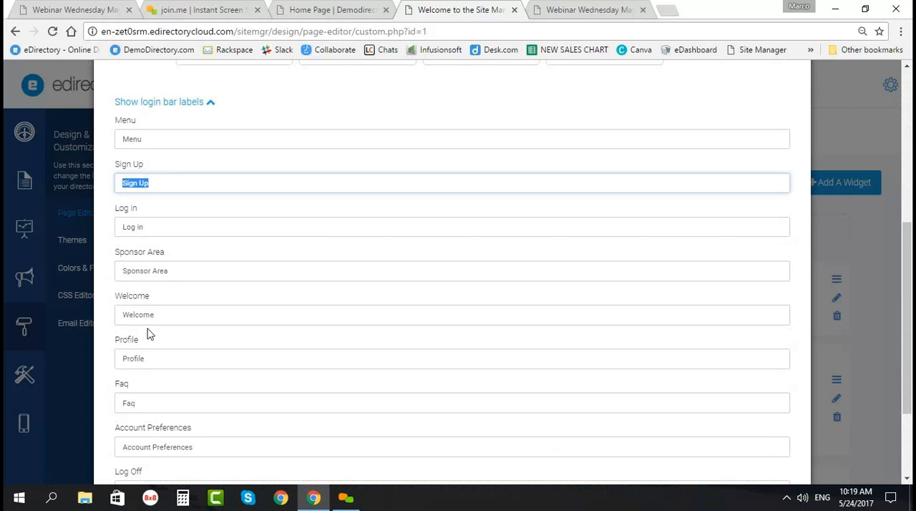
pyautogui.doubleClick(153, 360)
pyautogui.moveTo(161, 315); pyautogui.dragTo(113, 315)
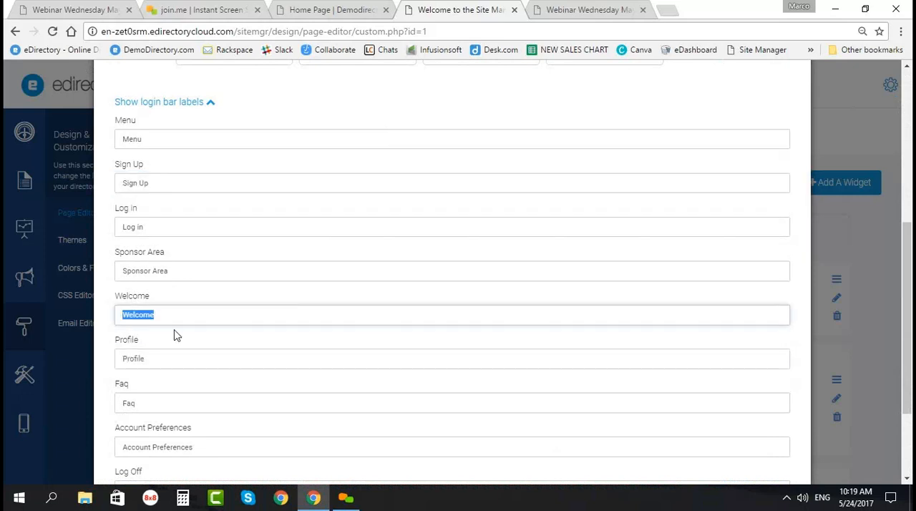
pyautogui.scroll(-2, 176, 334)
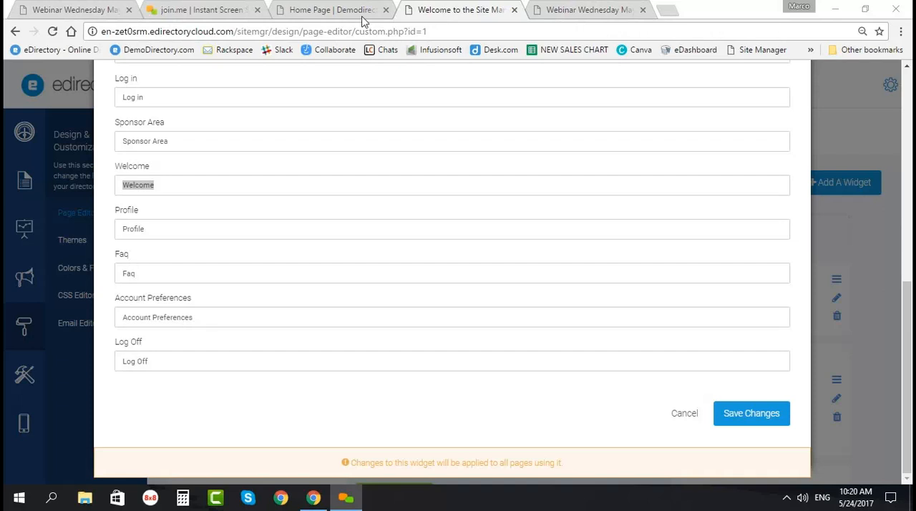
# Step: Switch to the join.me site and check the list of upcoming meetings
pyautogui.click(196, 10)
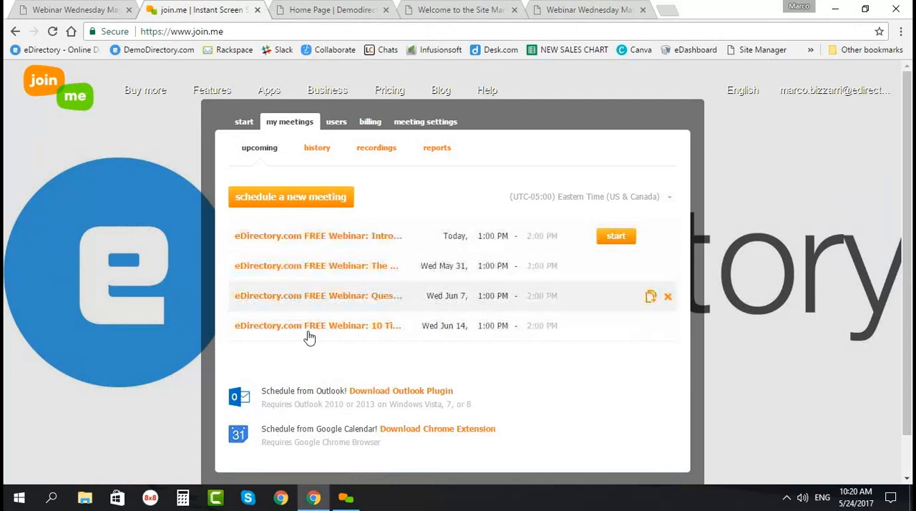
pyautogui.scroll(-1, 315, 351)
pyautogui.scroll(1, 325, 336)
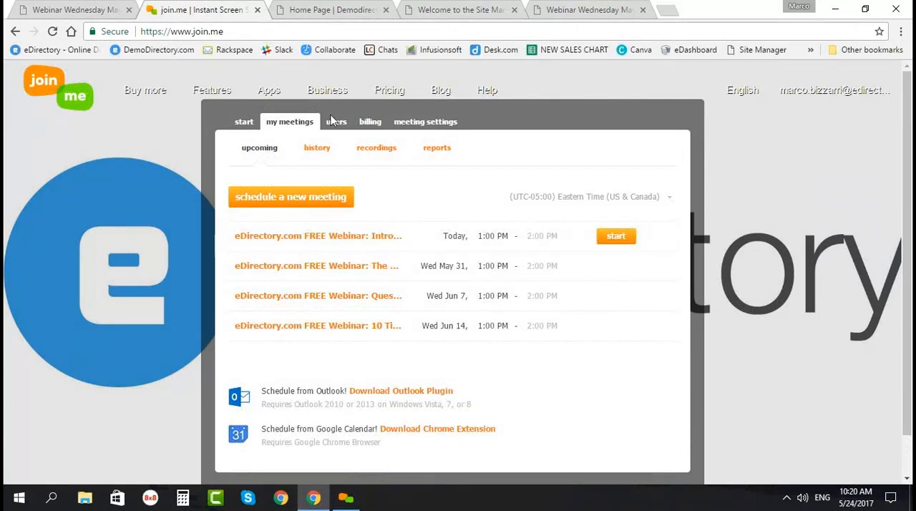
# Step: View the demo directory's live home page and return to the navigation items of the Header widget
pyautogui.click(365, 9)
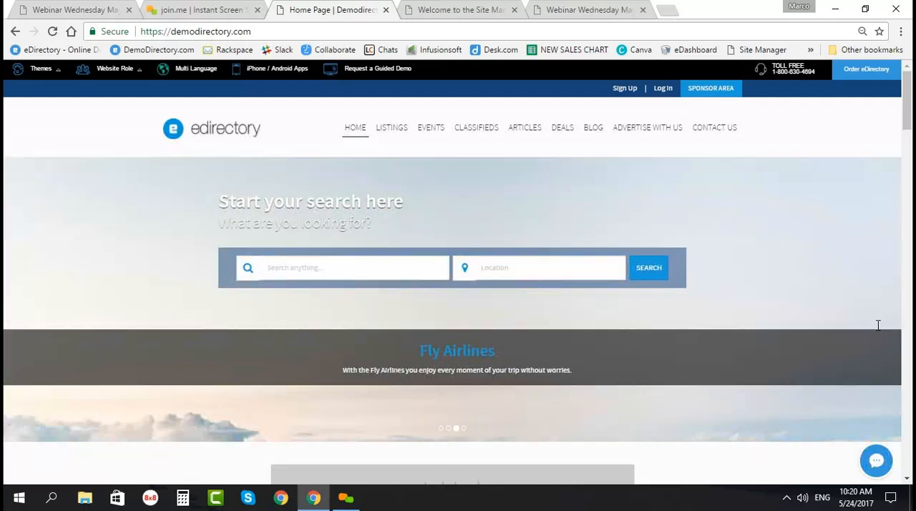
pyautogui.click(461, 9)
pyautogui.scroll(6, 348, 329)
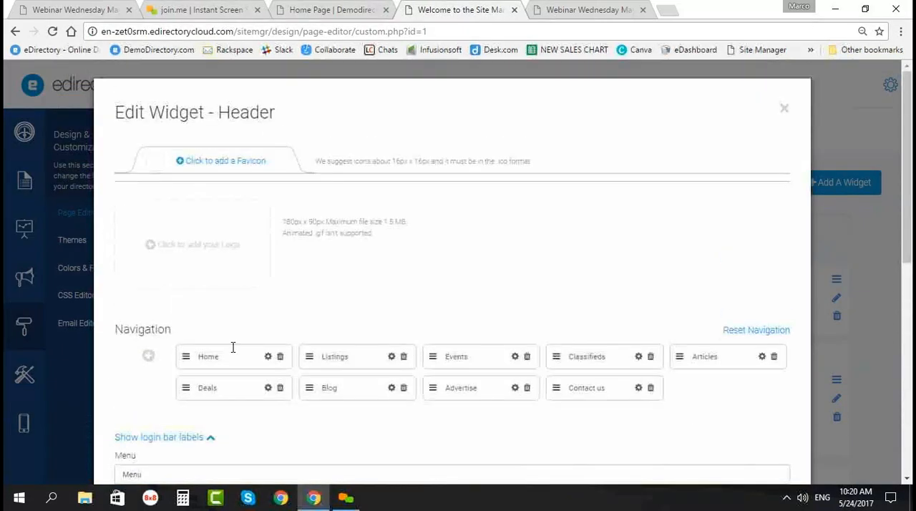
pyautogui.scroll(-1, 244, 331)
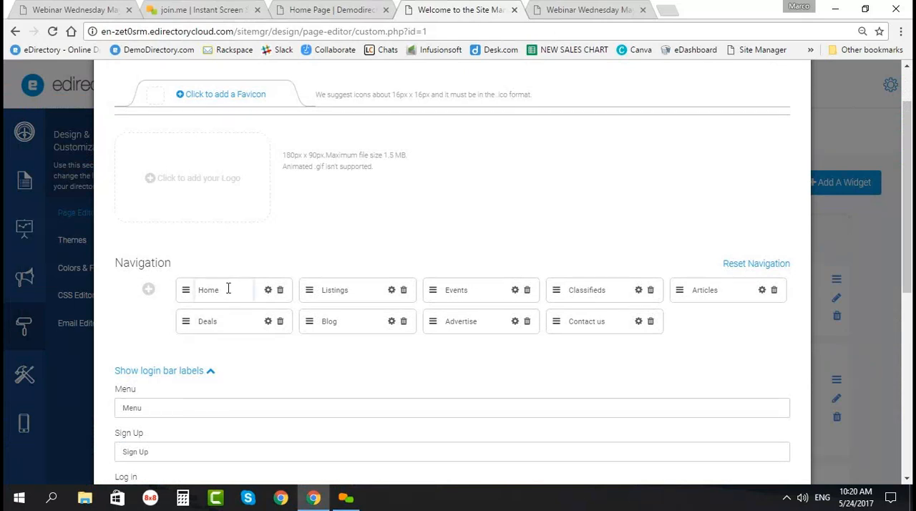
# Step: Retype the label of the first navigation item as Home
pyautogui.moveTo(197, 290); pyautogui.dragTo(178, 292)
pyautogui.write('H')
pyautogui.write('Q')
pyautogui.write('Home')
# Step: Rename the Listings navigation item to Businesses and move Advertise directly after it
pyautogui.moveTo(349, 289); pyautogui.dragTo(326, 295)
pyautogui.write('L')
pyautogui.moveTo(369, 298); pyautogui.dragTo(326, 292)
pyautogui.click(452, 360)
pyautogui.moveTo(434, 321); pyautogui.dragTo(433, 293)
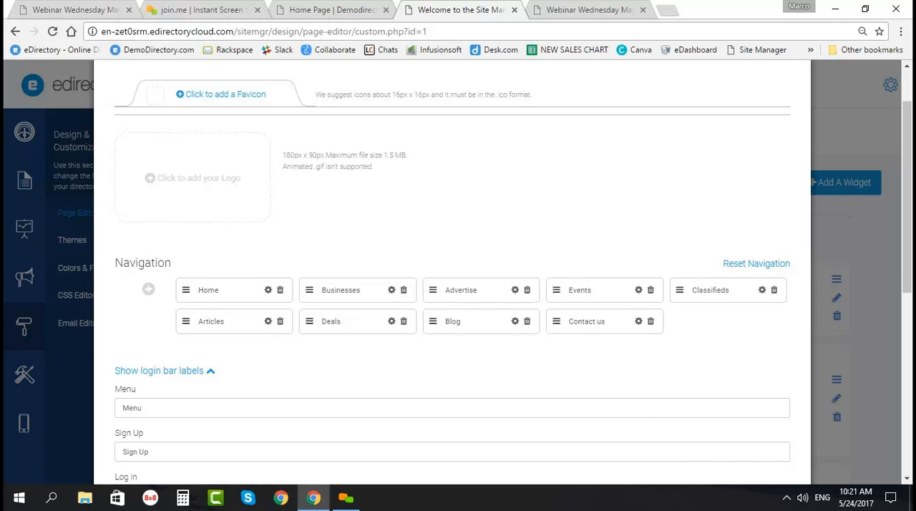
pyautogui.click(800, 502)
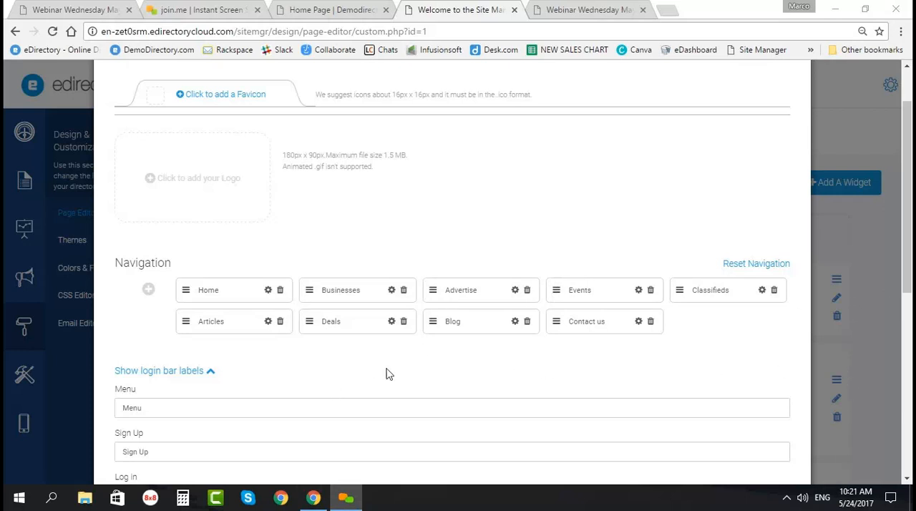
# Step: Check the page title and the available page link choices for the Advertise navigation item, leaving them unedited
pyautogui.click(514, 290)
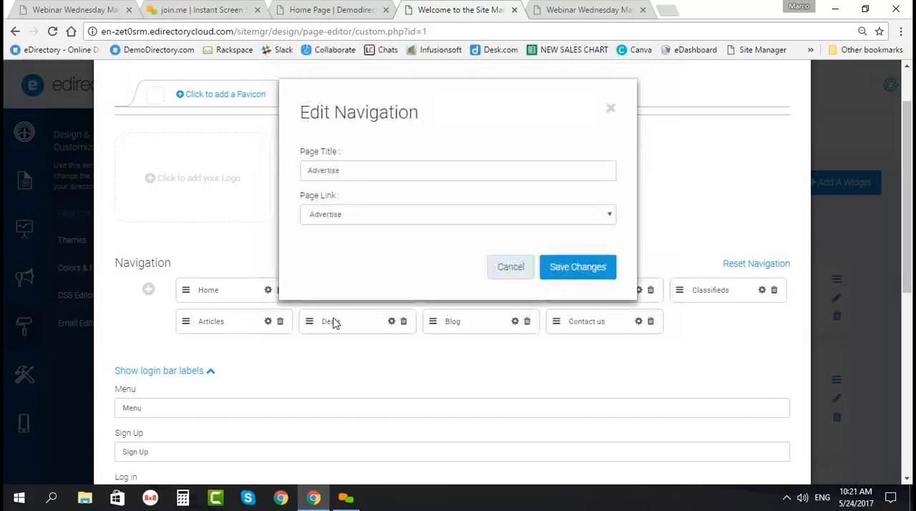
pyautogui.click(444, 217)
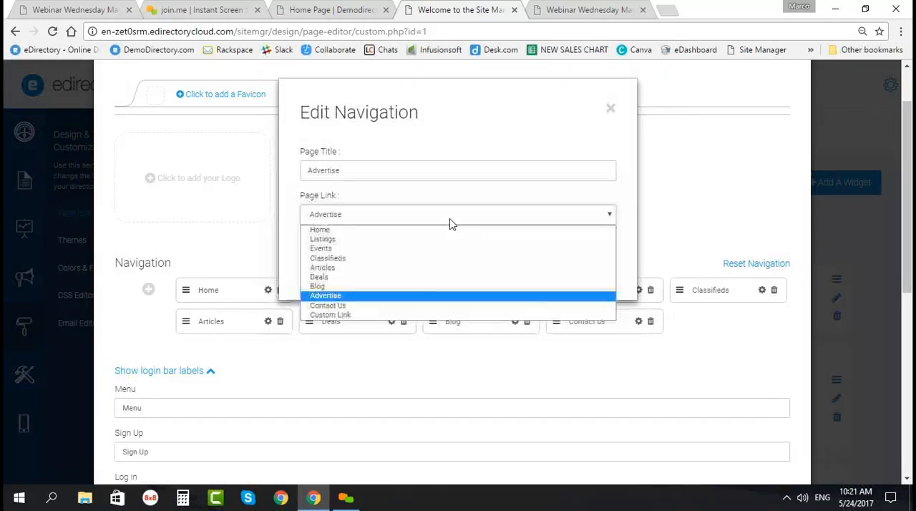
pyautogui.click(333, 186)
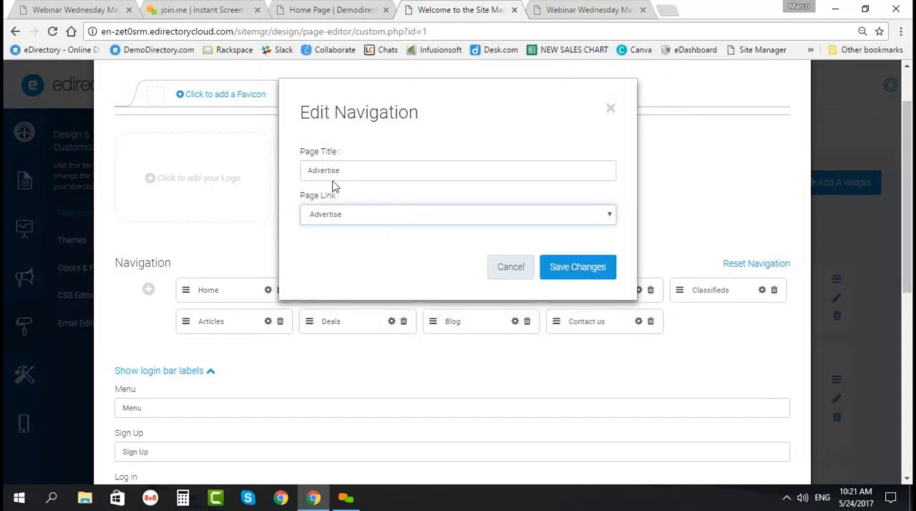
pyautogui.click(609, 108)
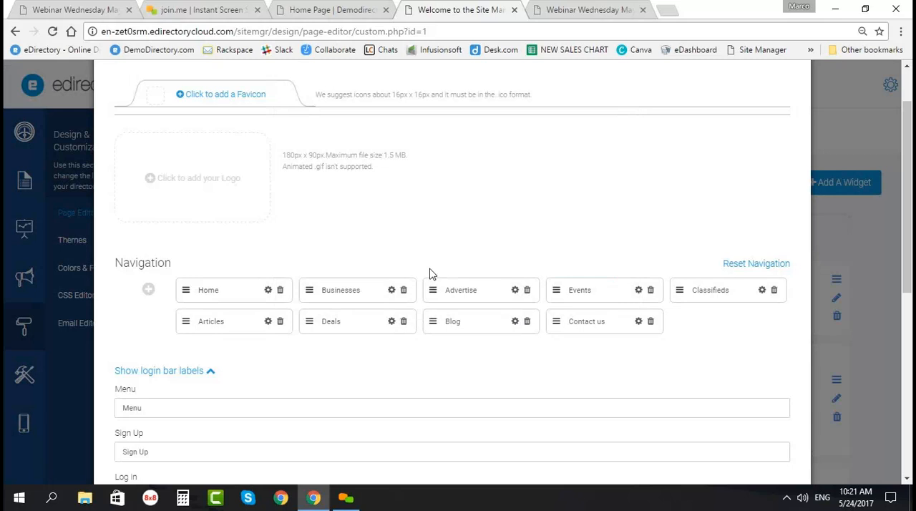
# Step: Review the Header's favicon, logo, navigation and login bar label settings, and close the widget without saving
pyautogui.scroll(1, 287, 279)
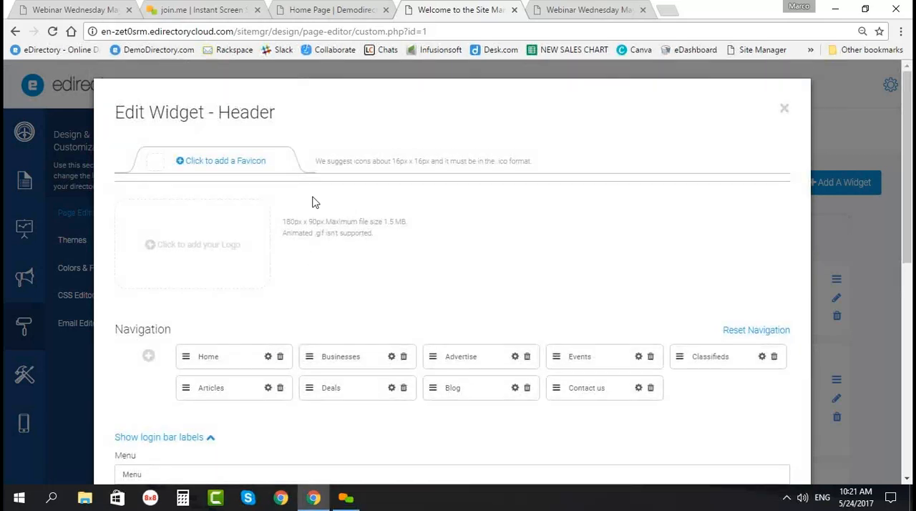
pyautogui.scroll(-8, 311, 201)
pyautogui.scroll(8, 323, 373)
pyautogui.scroll(-8, 327, 425)
pyautogui.scroll(-2, 370, 418)
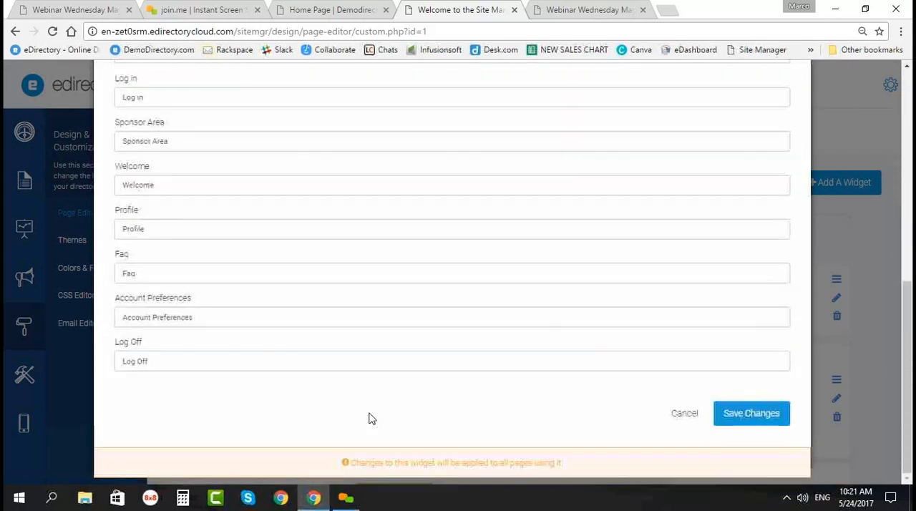
pyautogui.scroll(10, 744, 207)
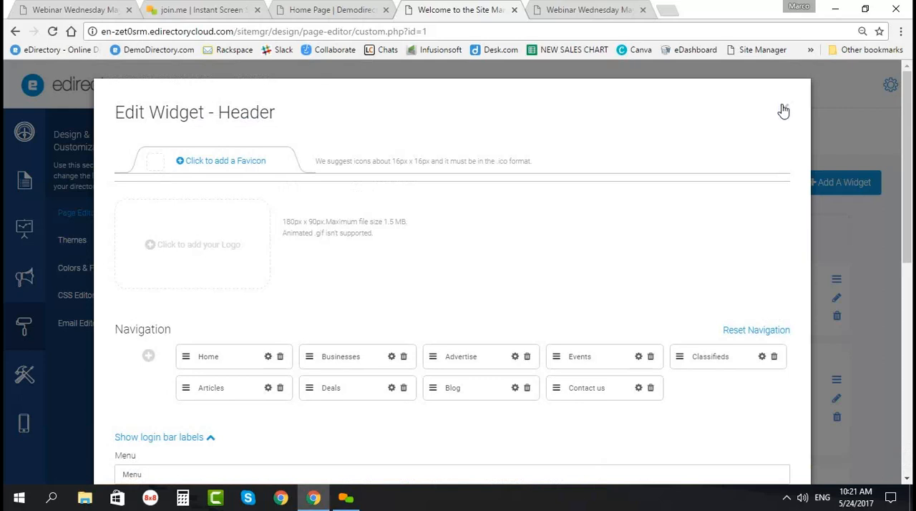
pyautogui.click(783, 109)
# Step: Open the Search box with Slider widget for editing and add three new slides
pyautogui.scroll(-2, 293, 390)
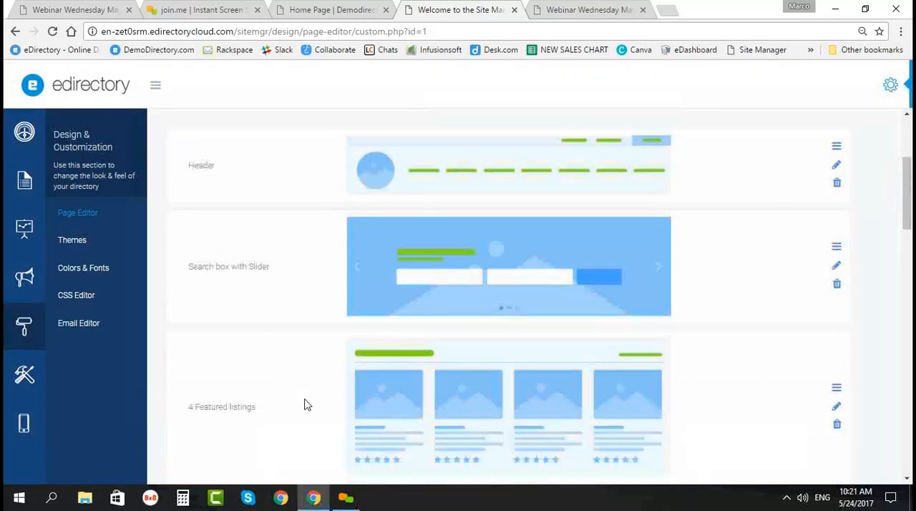
pyautogui.scroll(1, 291, 412)
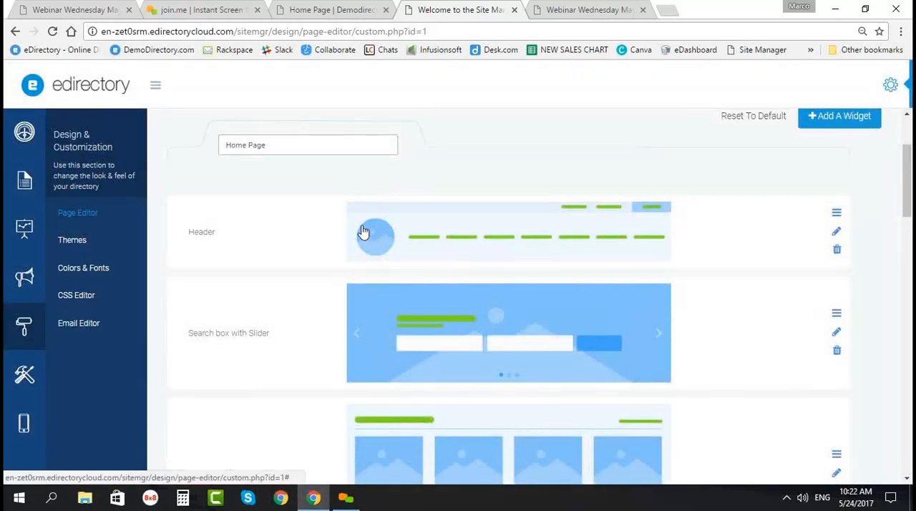
pyautogui.scroll(-1, 301, 358)
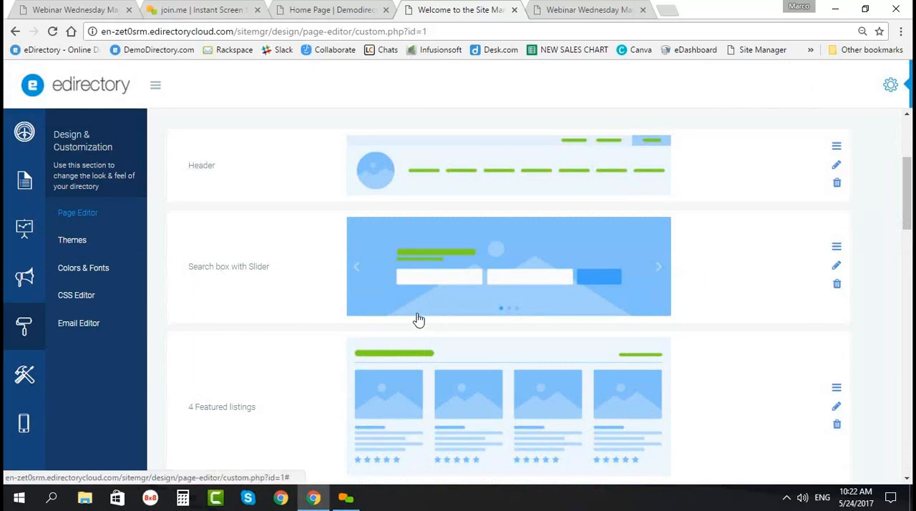
pyautogui.click(835, 265)
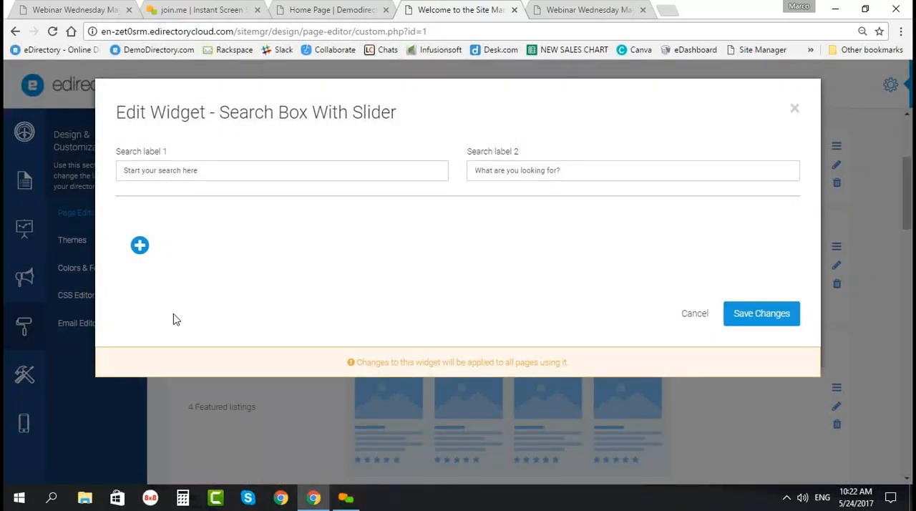
pyautogui.click(139, 245)
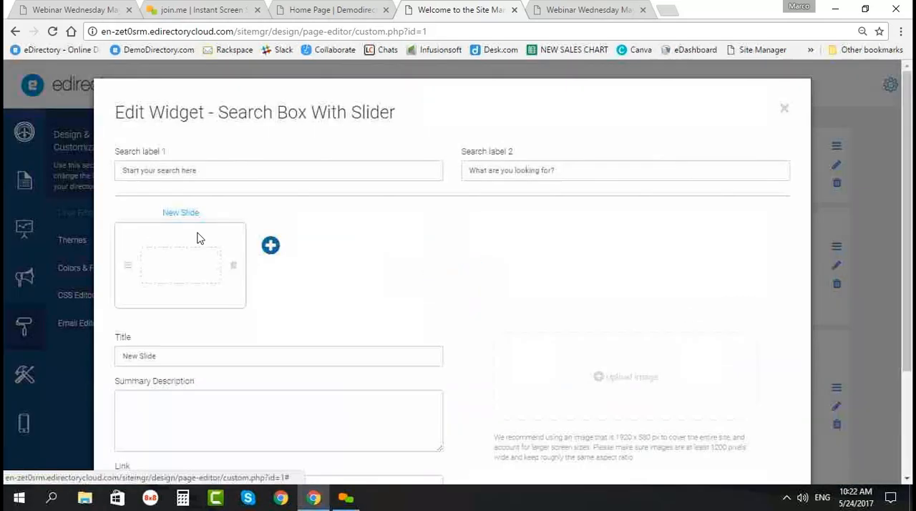
pyautogui.scroll(-1, 191, 344)
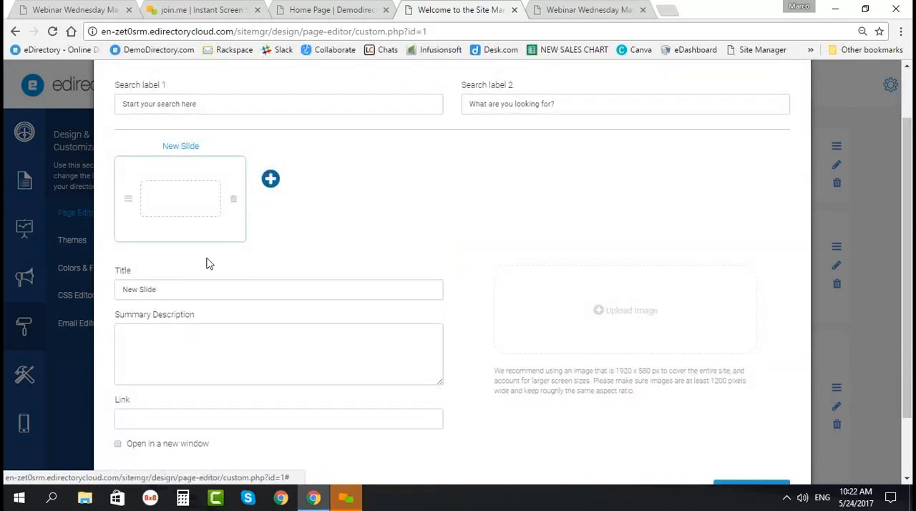
pyautogui.click(271, 180)
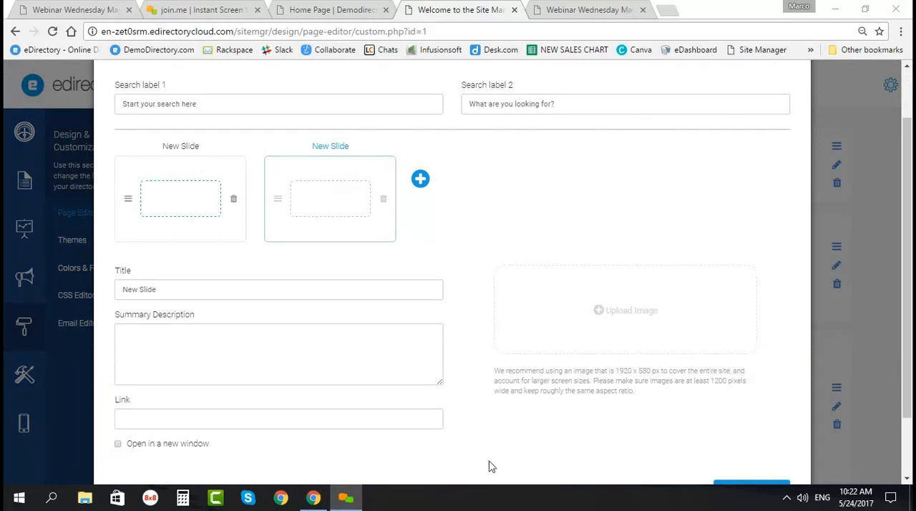
pyautogui.scroll(2, 413, 279)
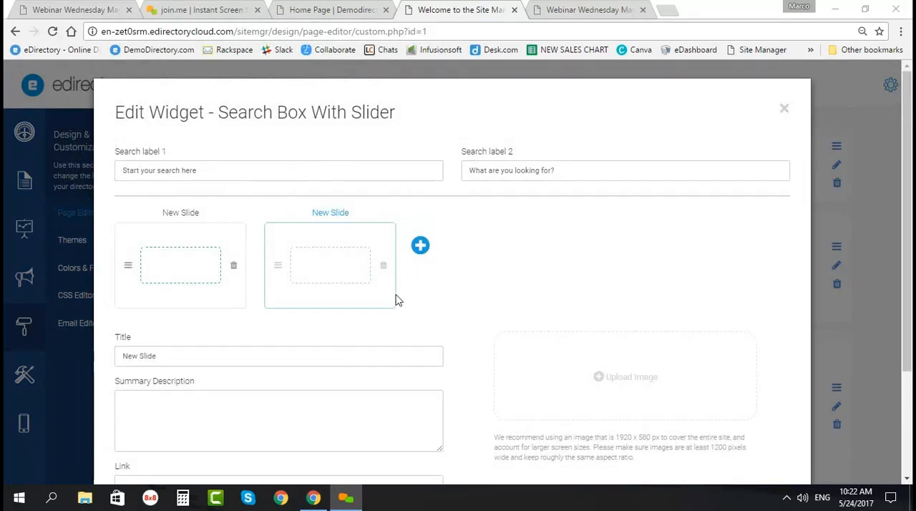
pyautogui.click(420, 245)
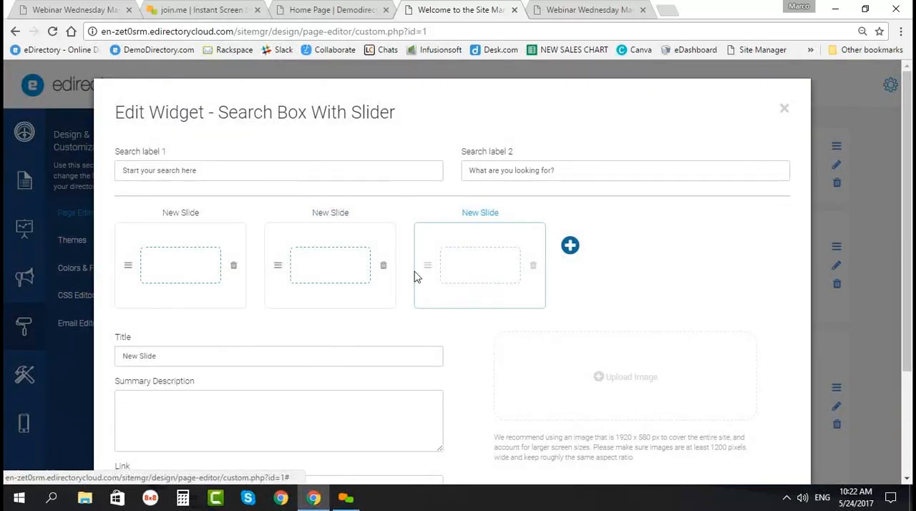
# Step: Examine the slide's title, summary description, link and image fields, and close the widget without saving
pyautogui.scroll(-3, 271, 325)
pyautogui.scroll(-1, 259, 352)
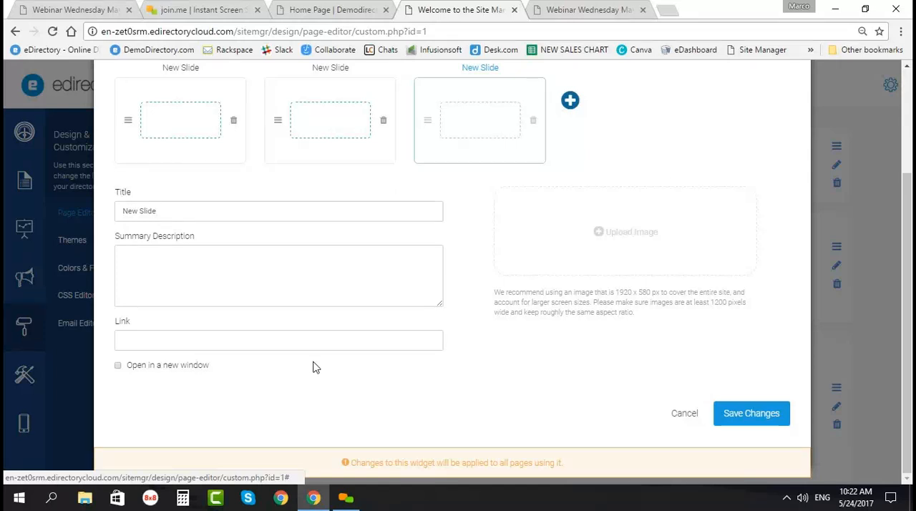
pyautogui.scroll(3, 174, 274)
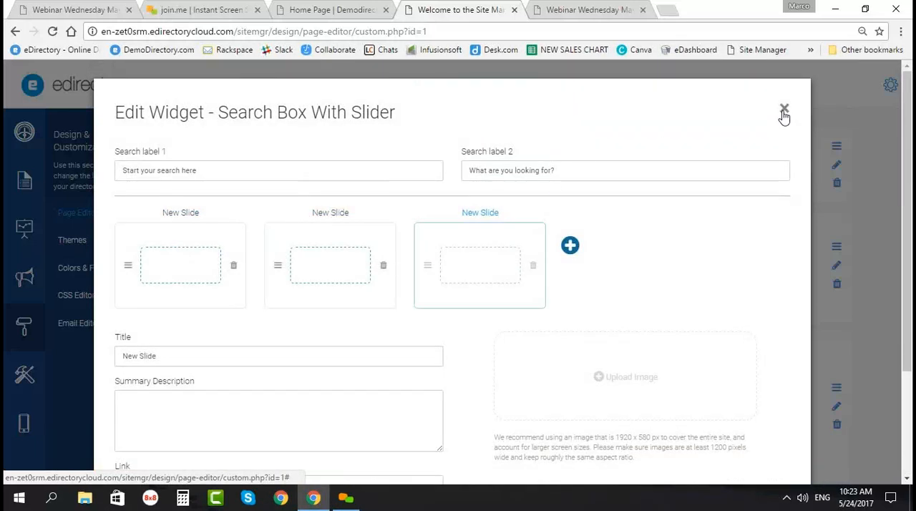
pyautogui.click(783, 111)
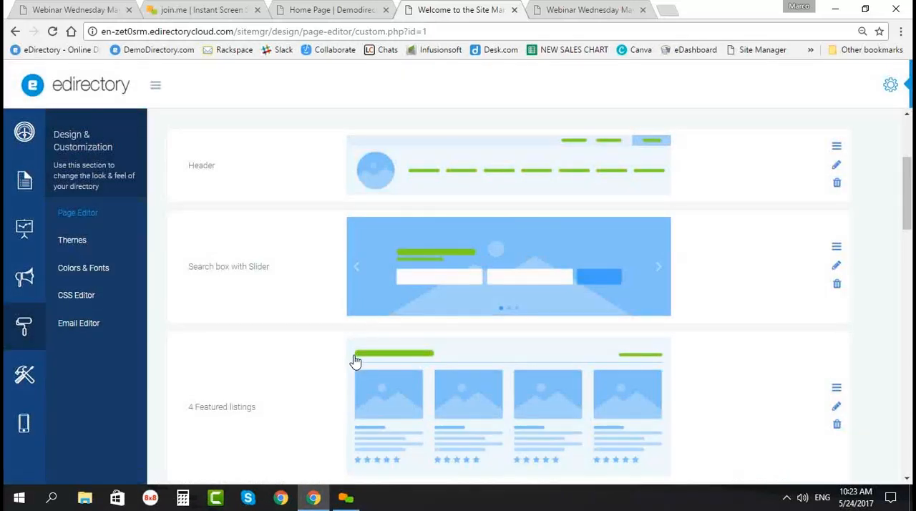
# Step: Check the label fields and the apply-to-all-pages option of the 4 Featured listings widget, and close it without saving
pyautogui.scroll(-2, 357, 361)
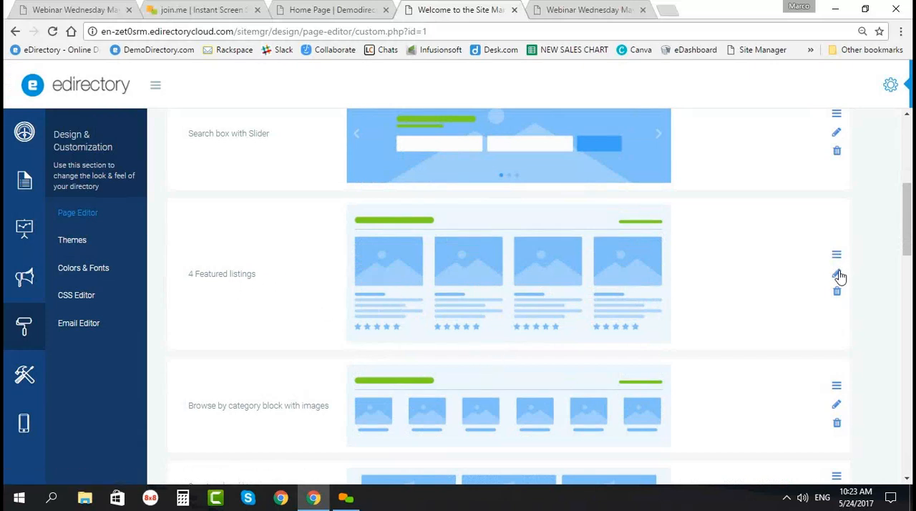
pyautogui.click(465, 297)
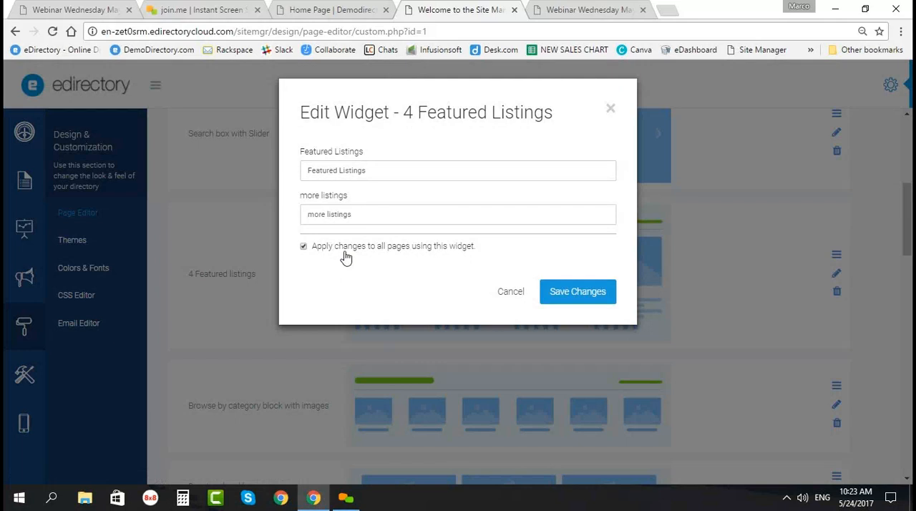
pyautogui.click(609, 110)
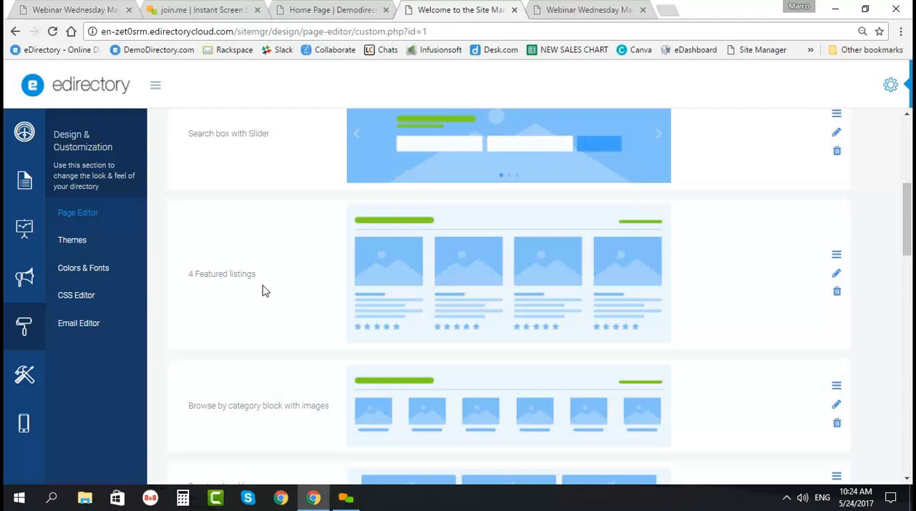
# Step: Examine the Home Page's widget list, from the Header through the ad bar, events, articles and newsletter signup to Popular Deals
pyautogui.scroll(-2, 300, 409)
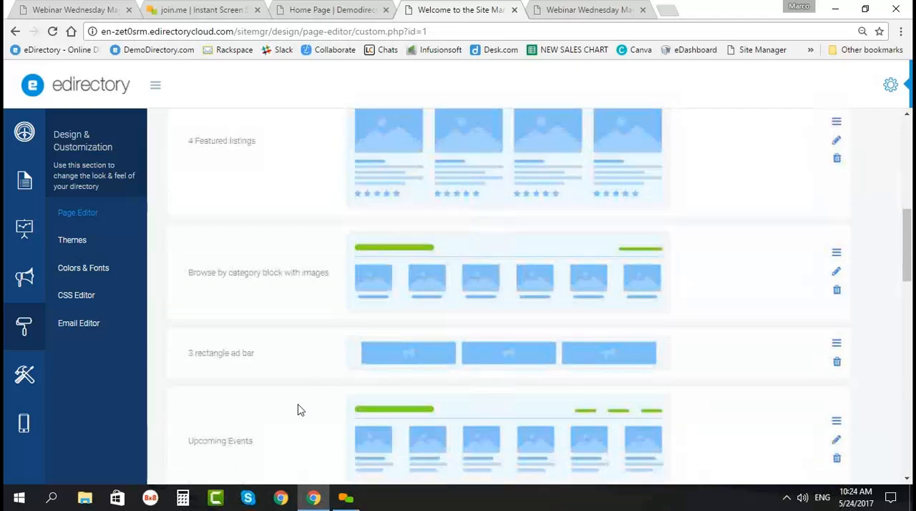
pyautogui.scroll(-2, 301, 404)
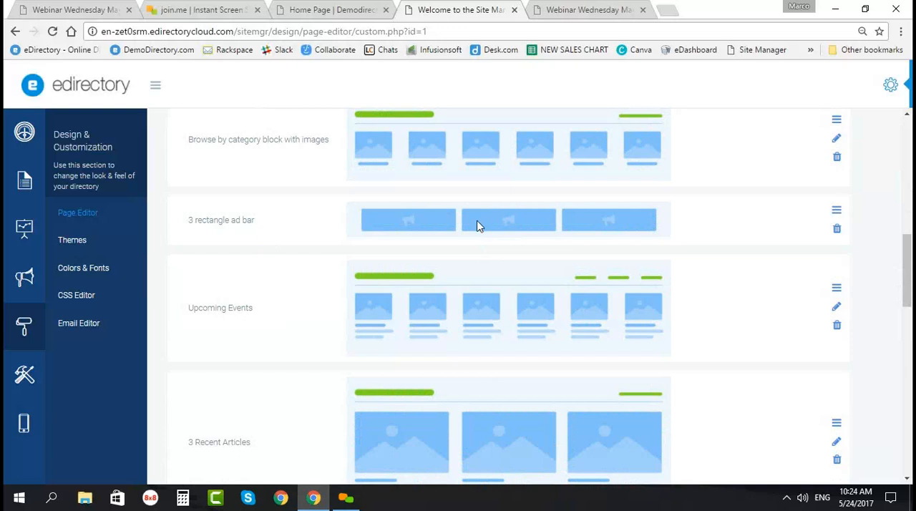
pyautogui.scroll(-2, 336, 386)
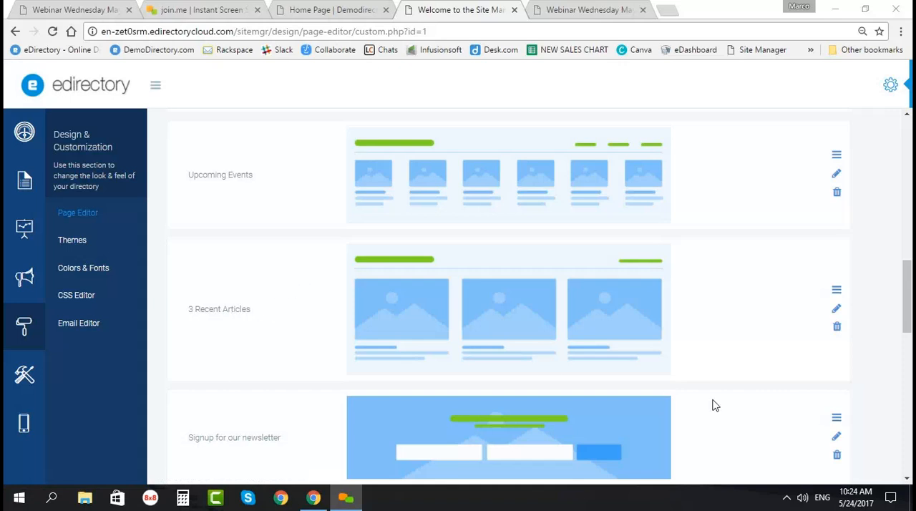
pyautogui.scroll(2, 262, 302)
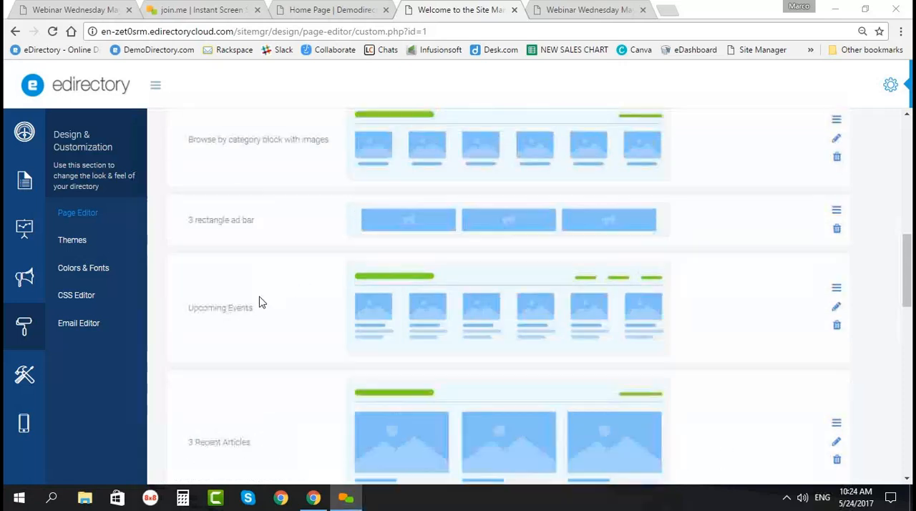
pyautogui.scroll(10, 251, 313)
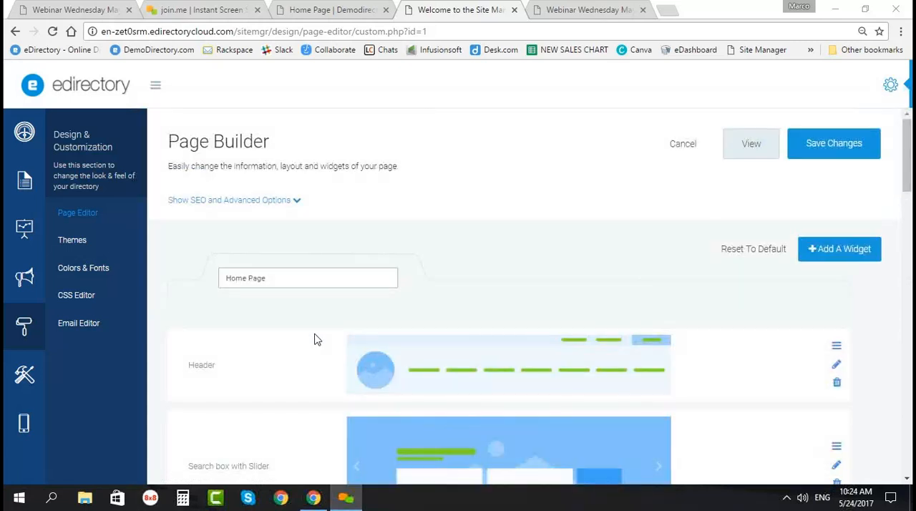
pyautogui.scroll(-3, 317, 339)
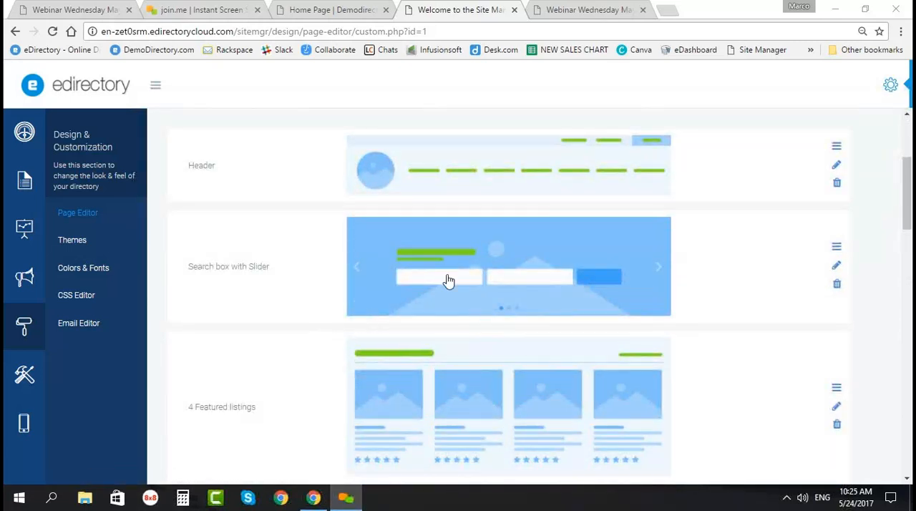
pyautogui.scroll(-7, 448, 281)
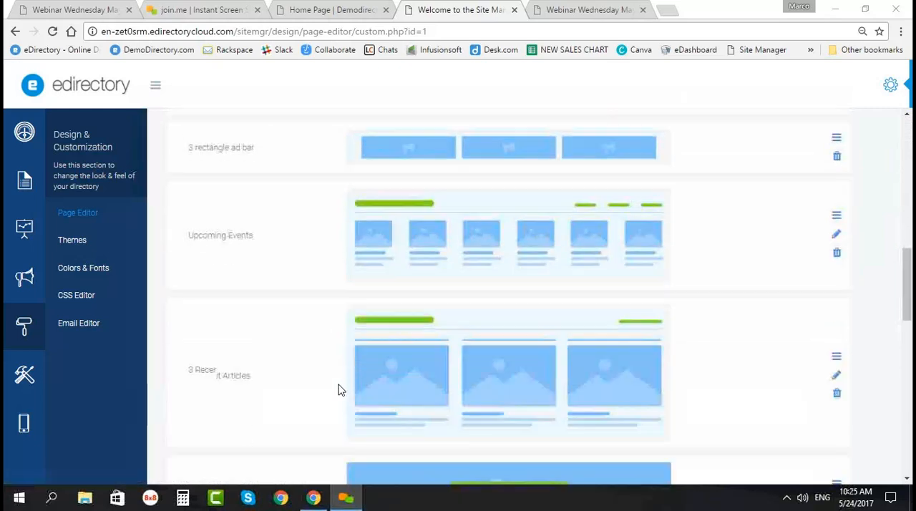
pyautogui.scroll(-3, 467, 382)
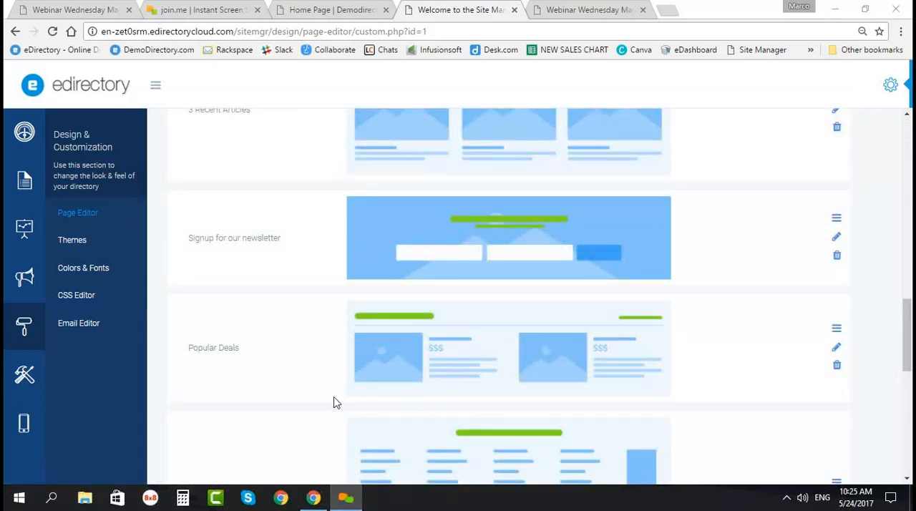
# Step: Check the label fields and the apply-to-all-pages option of the Popular Deals widget, and close it without saving
pyautogui.scroll(-2, 333, 403)
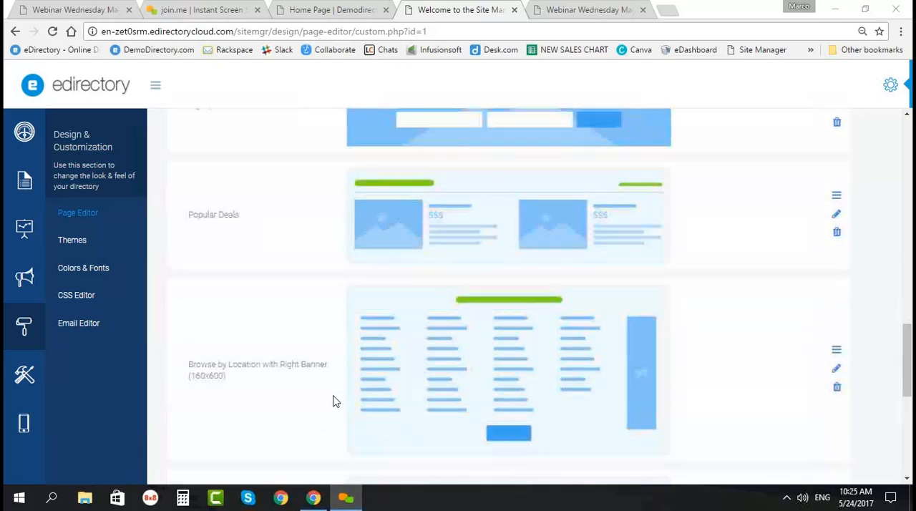
pyautogui.click(836, 214)
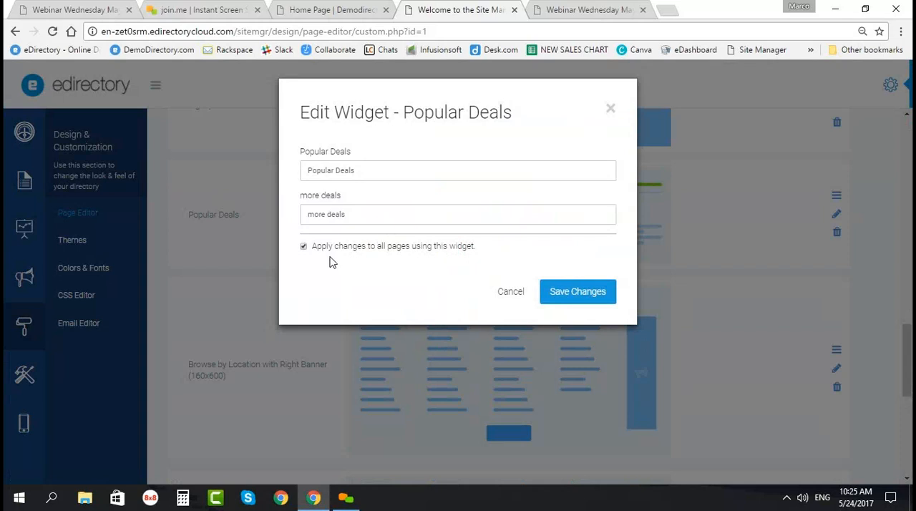
pyautogui.click(610, 110)
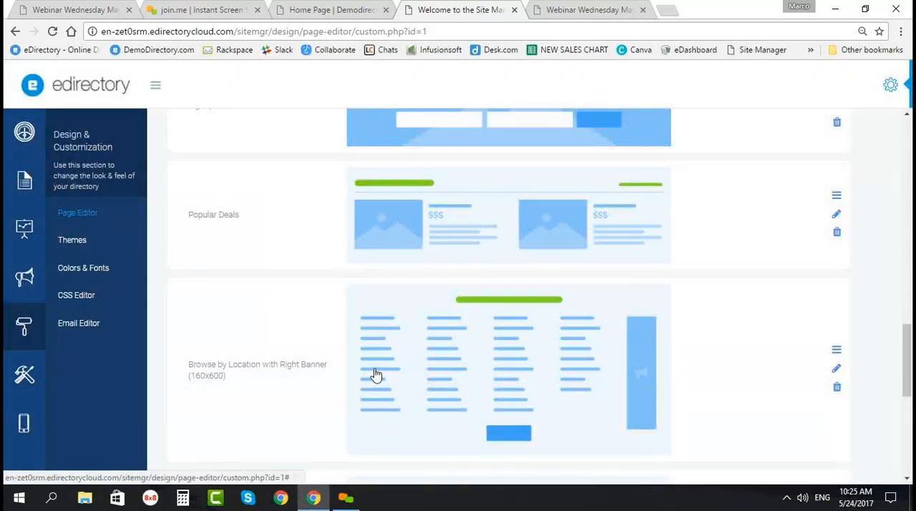
# Step: Examine the remaining Home Page widgets, from the newsletter signup and Popular Deals through location browsing, classifieds, banners and apps bar to the Footer
pyautogui.scroll(3, 380, 361)
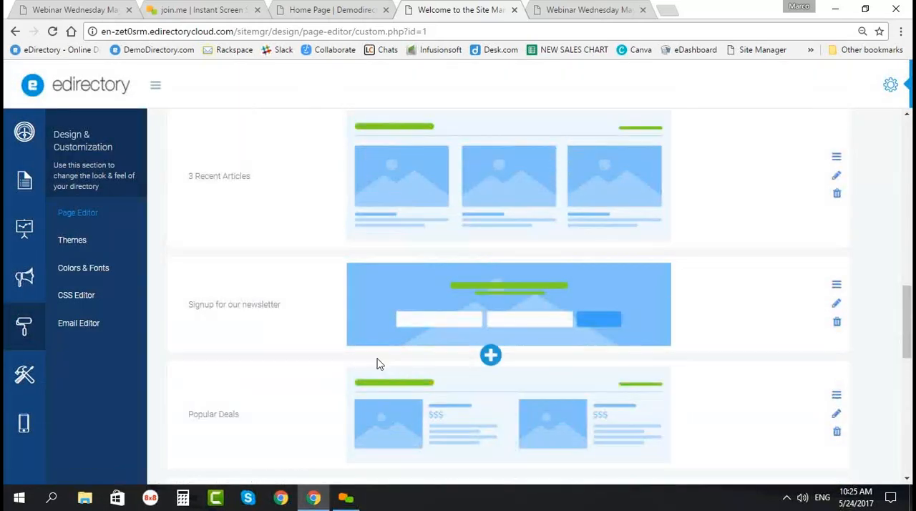
pyautogui.scroll(-1, 372, 376)
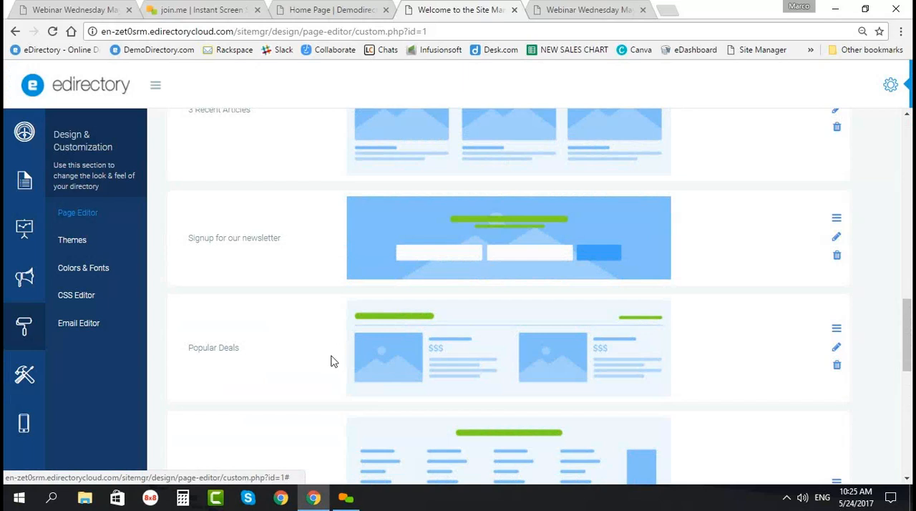
pyautogui.scroll(2, 460, 319)
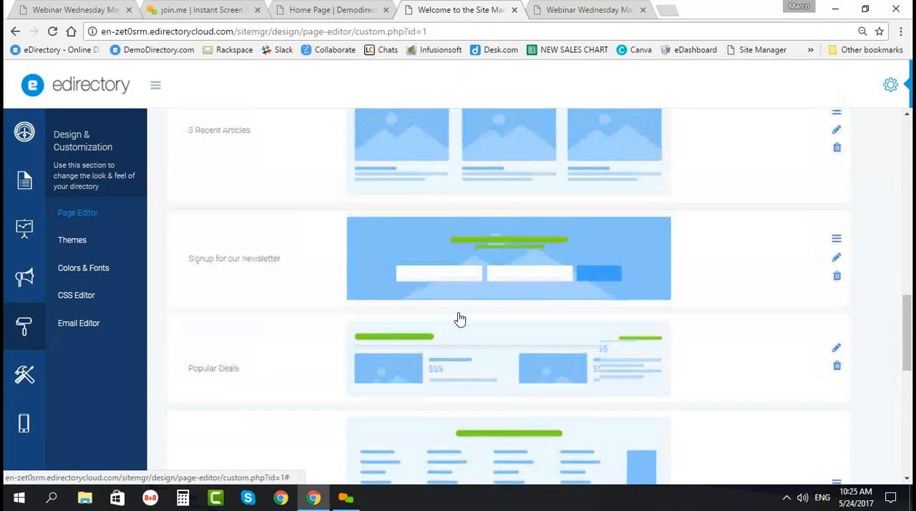
pyautogui.scroll(-2, 454, 317)
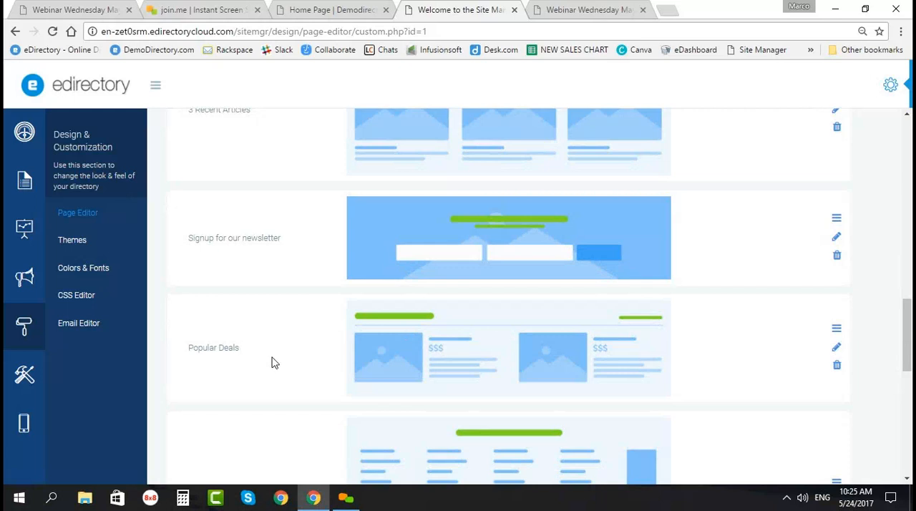
pyautogui.scroll(-1, 272, 363)
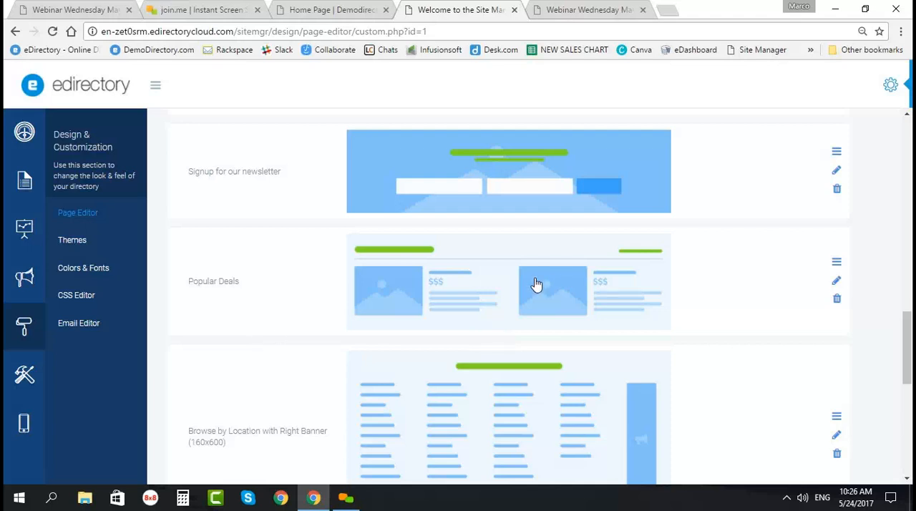
pyautogui.scroll(-3, 389, 322)
pyautogui.scroll(-2, 309, 357)
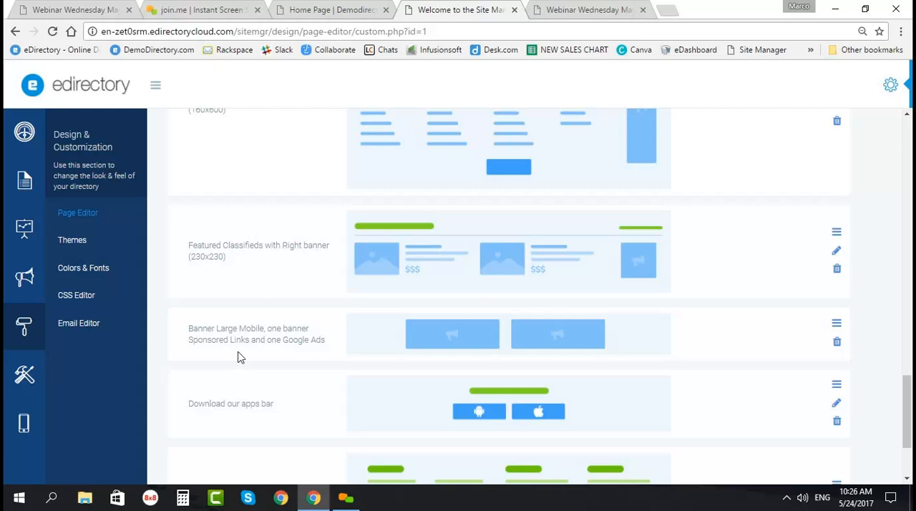
pyautogui.moveTo(247, 369)
pyautogui.scroll(-2, 259, 297)
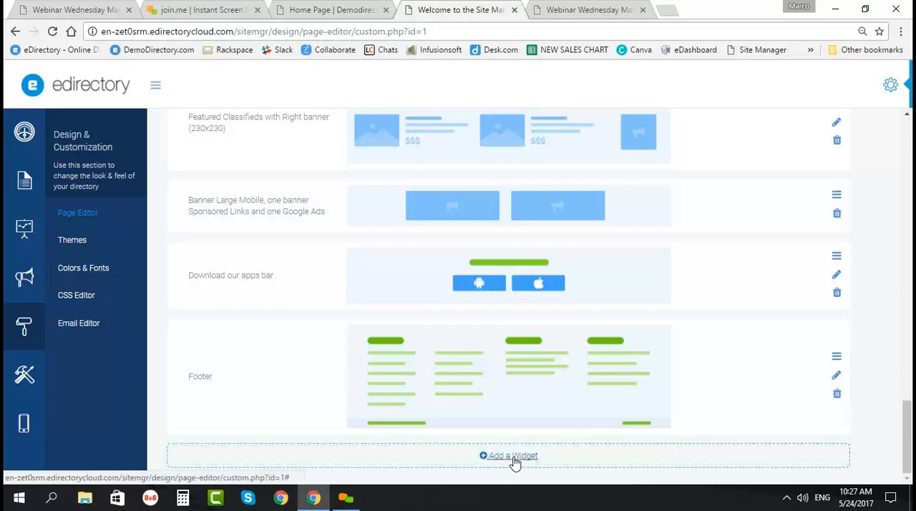
# Step: Start adding a widget at the end of the Home Page and read the notice in the Header category
pyautogui.click(513, 456)
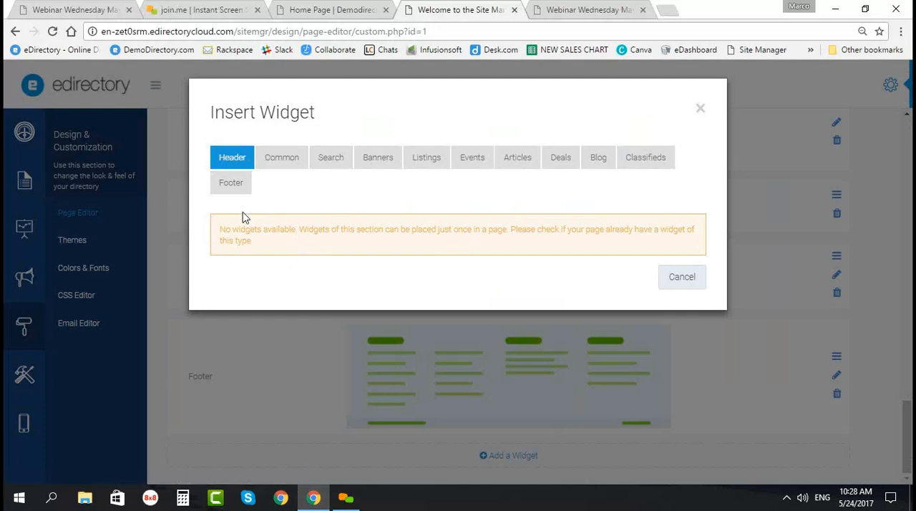
pyautogui.click(272, 162)
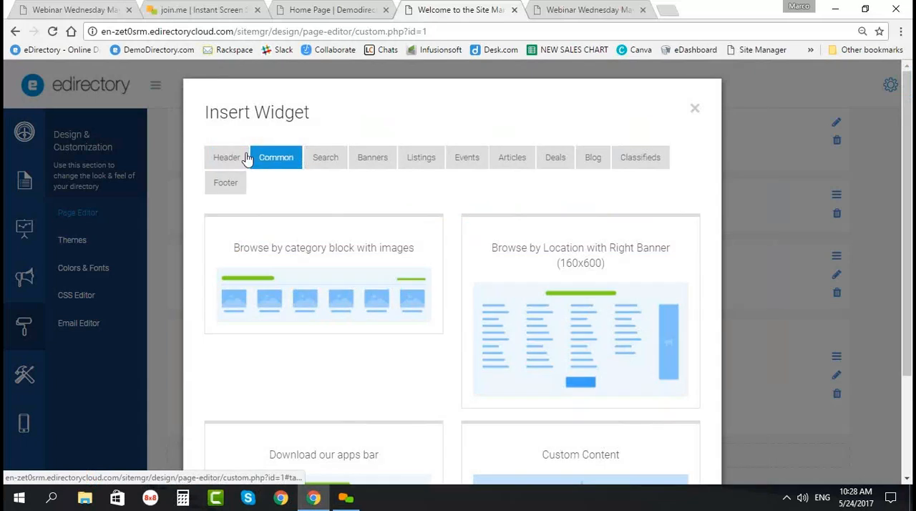
pyautogui.click(245, 157)
pyautogui.moveTo(253, 249); pyautogui.dragTo(218, 231)
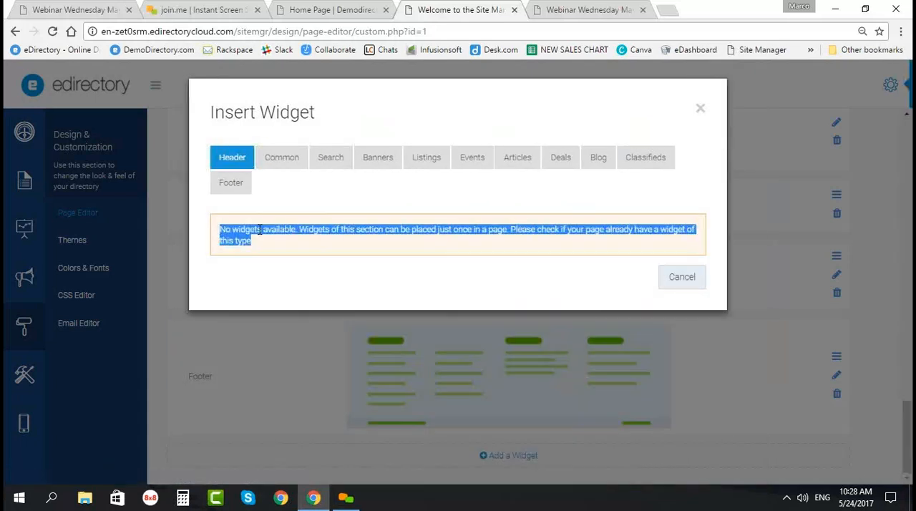
pyautogui.click(317, 244)
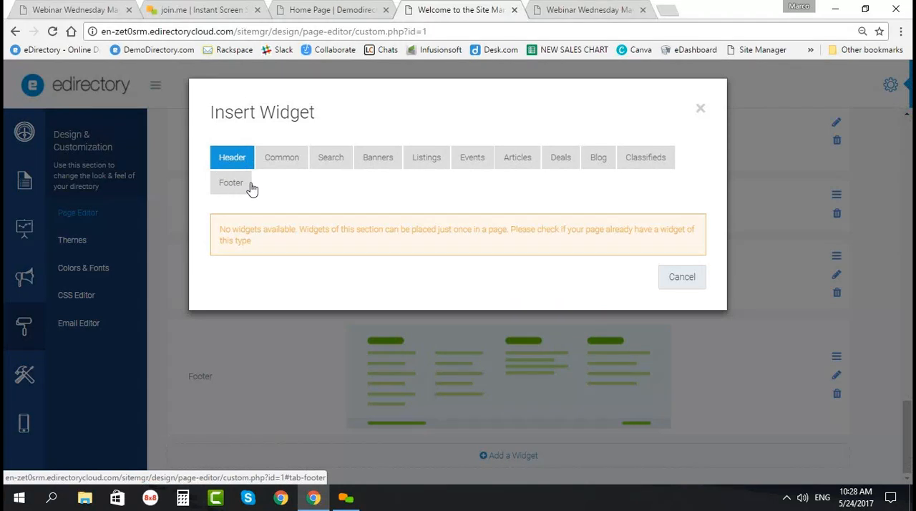
# Step: Examine the Common widgets available for insertion, including the category block, location browsing, apps bar and Custom Content
pyautogui.click(281, 161)
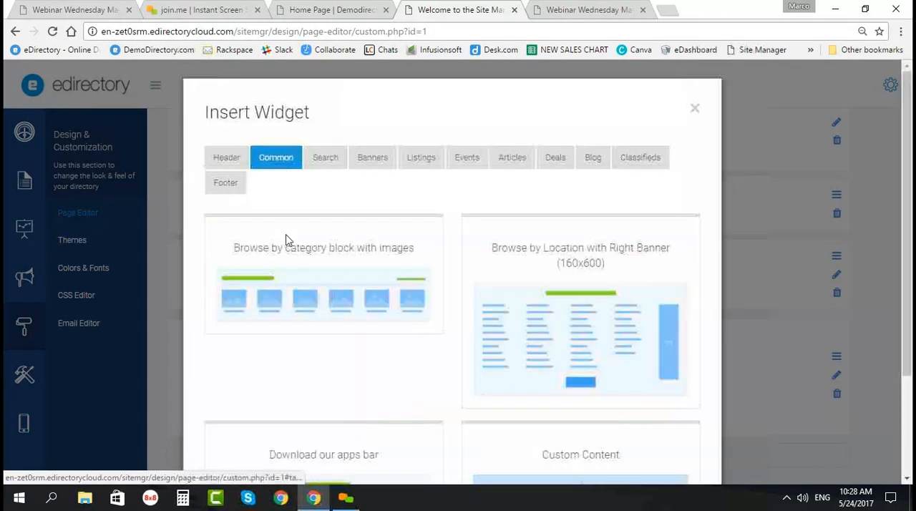
pyautogui.scroll(-2, 283, 379)
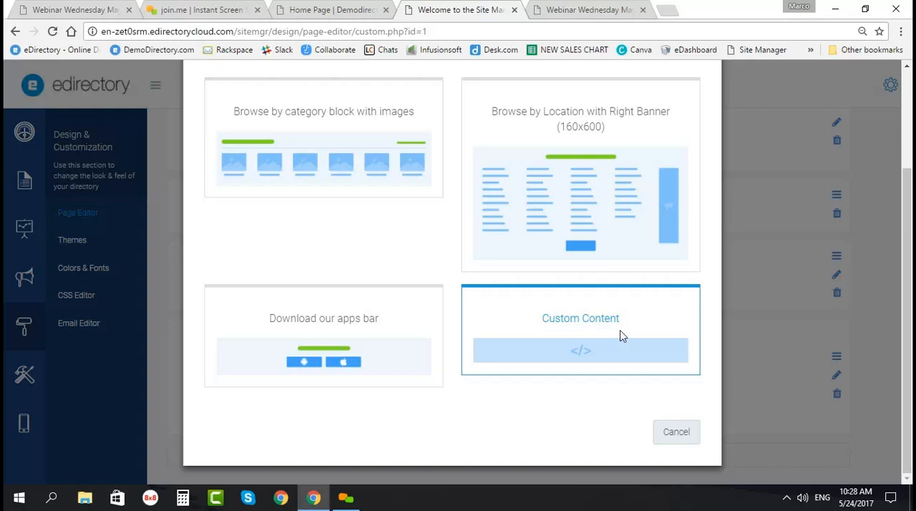
pyautogui.scroll(1, 351, 363)
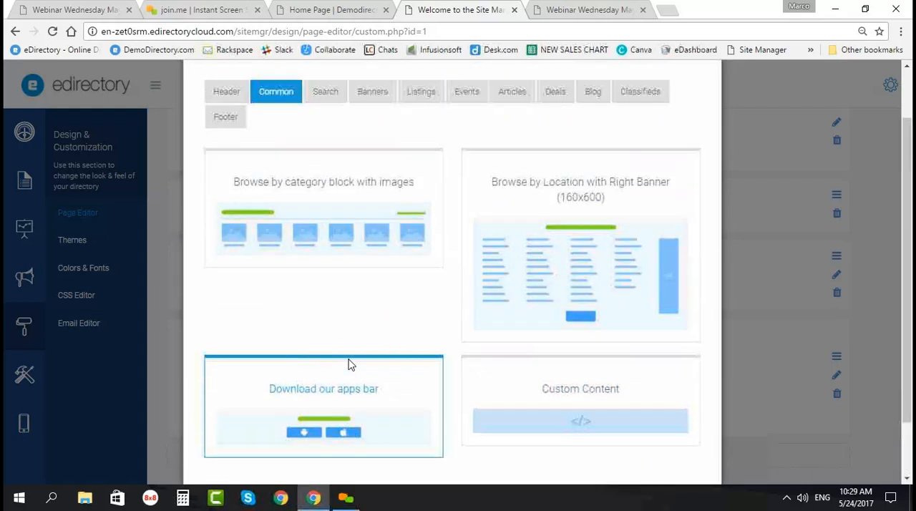
pyautogui.scroll(1, 354, 357)
# Step: Review the widgets offered in the Search, Banners and Listings categories
pyautogui.click(328, 161)
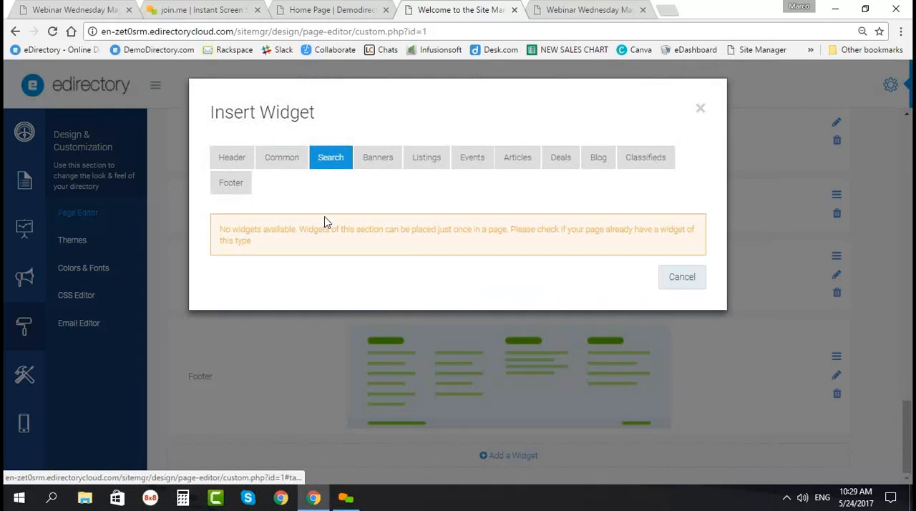
pyautogui.click(373, 157)
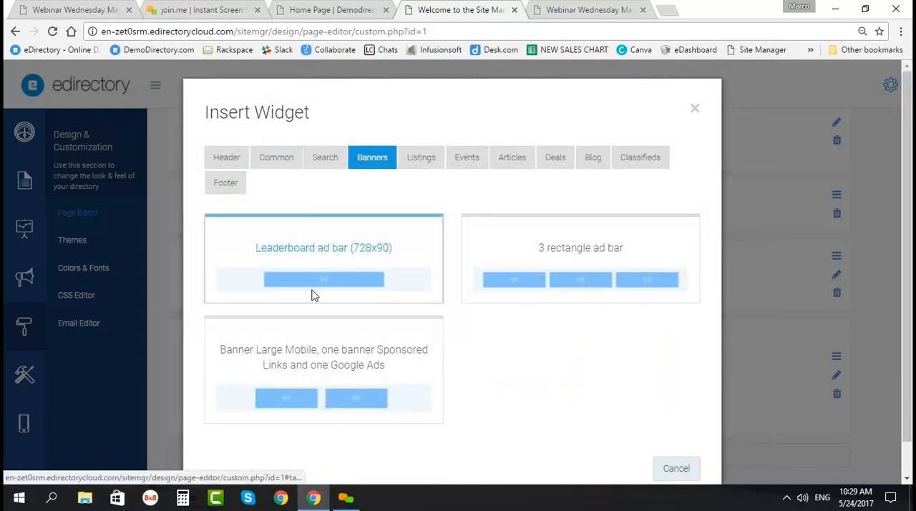
pyautogui.scroll(-1, 386, 372)
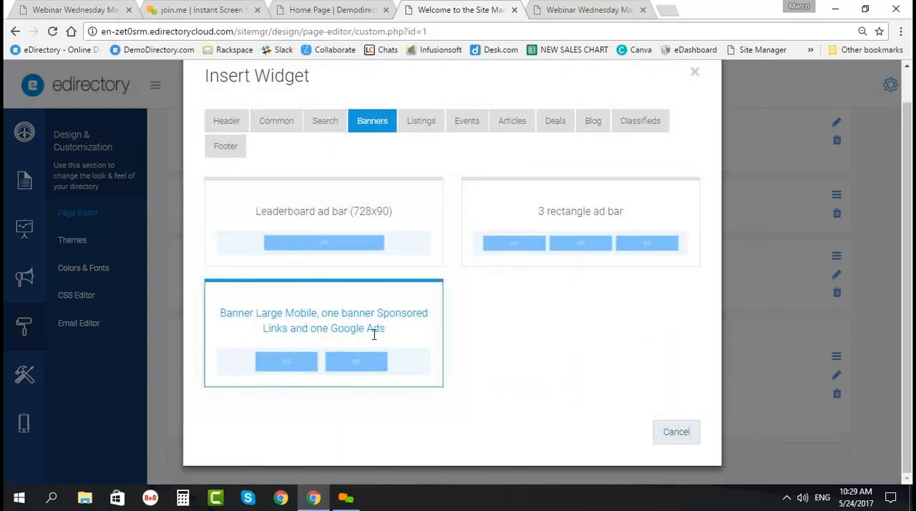
pyautogui.click(420, 123)
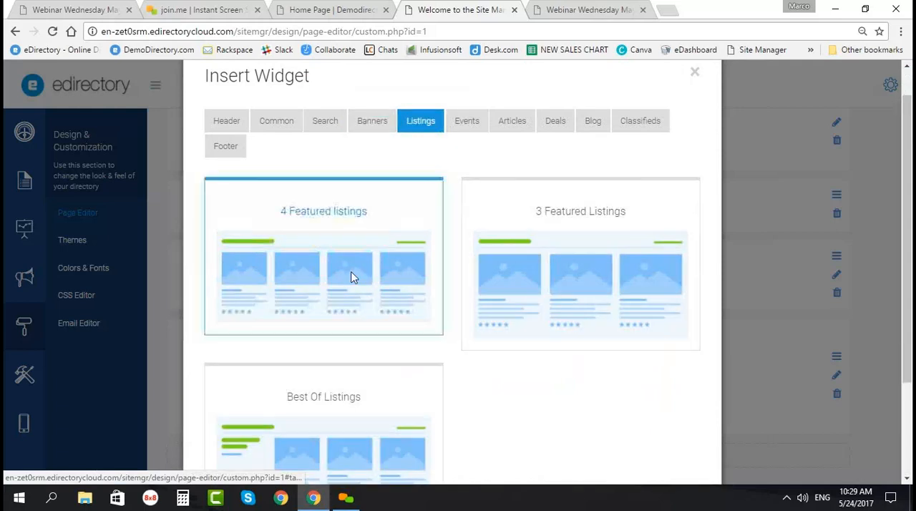
pyautogui.scroll(-2, 329, 357)
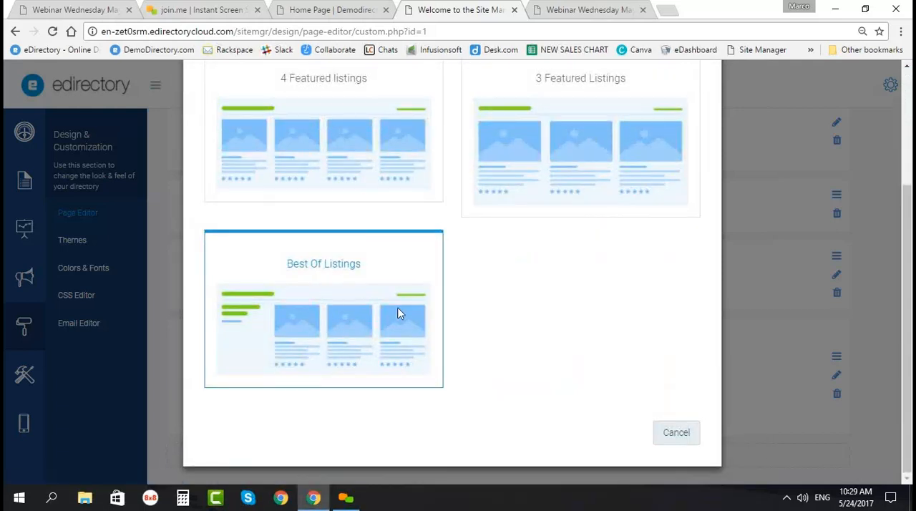
pyautogui.scroll(2, 398, 312)
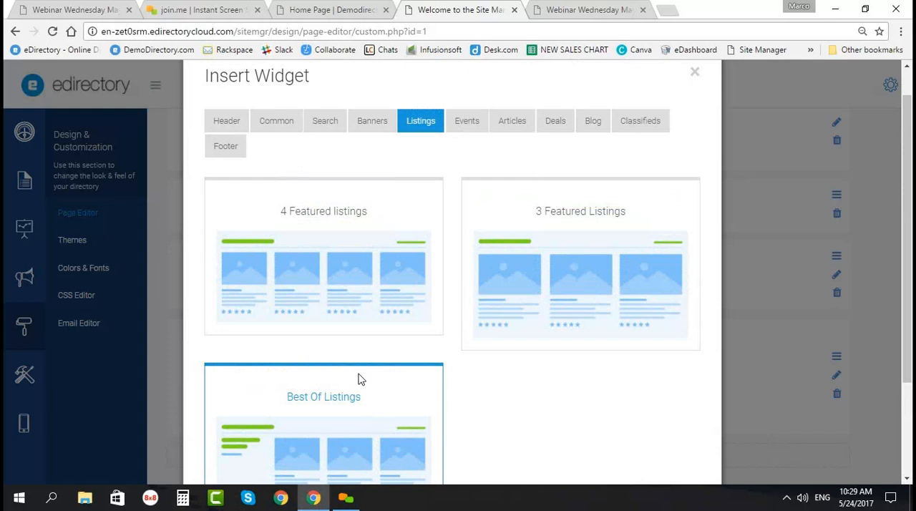
# Step: Compare the widget choices in the Events, Classifieds, Articles, Deals and Listings categories
pyautogui.click(471, 132)
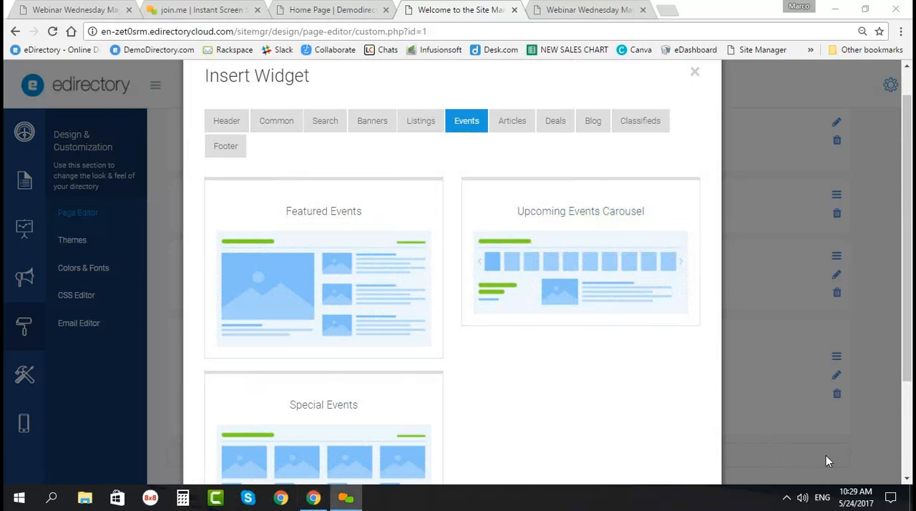
pyautogui.click(626, 123)
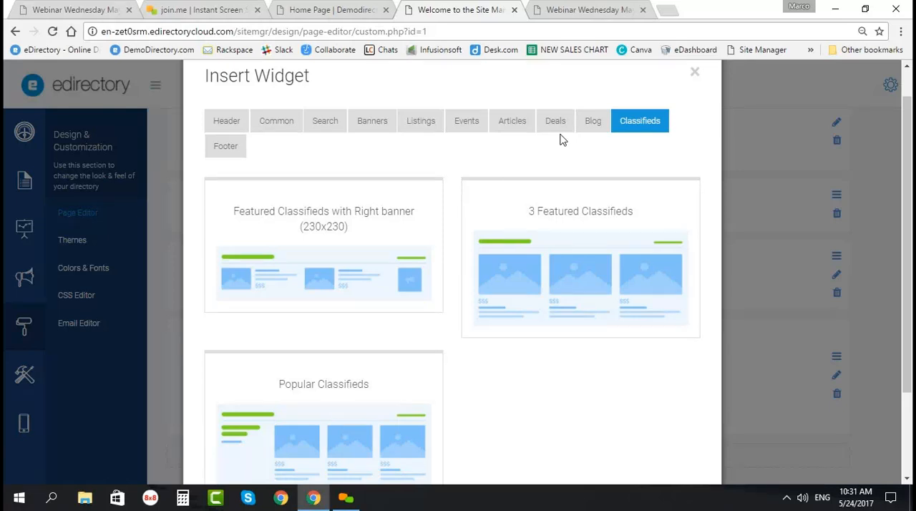
pyautogui.click(509, 123)
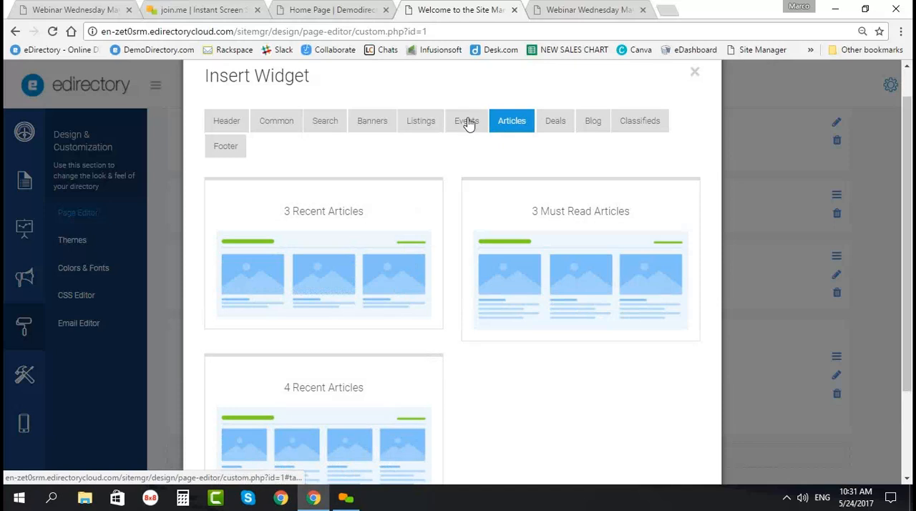
pyautogui.click(467, 123)
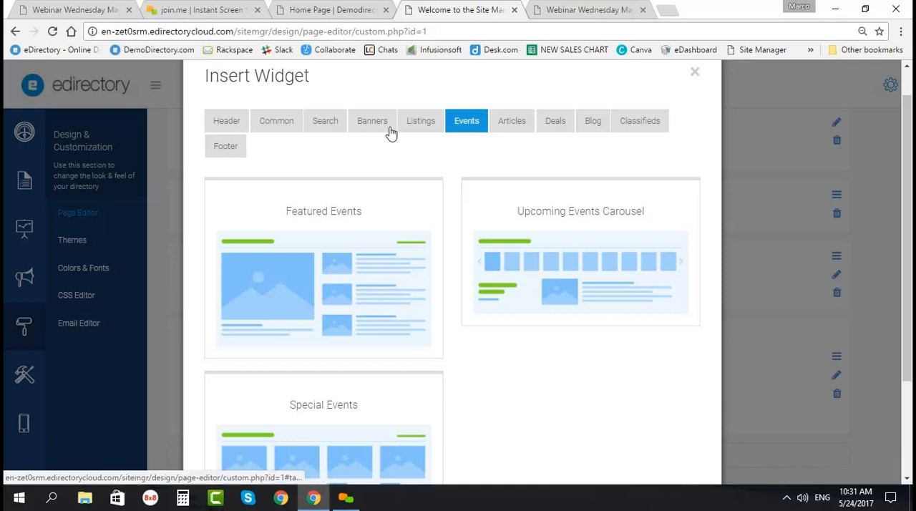
pyautogui.click(420, 127)
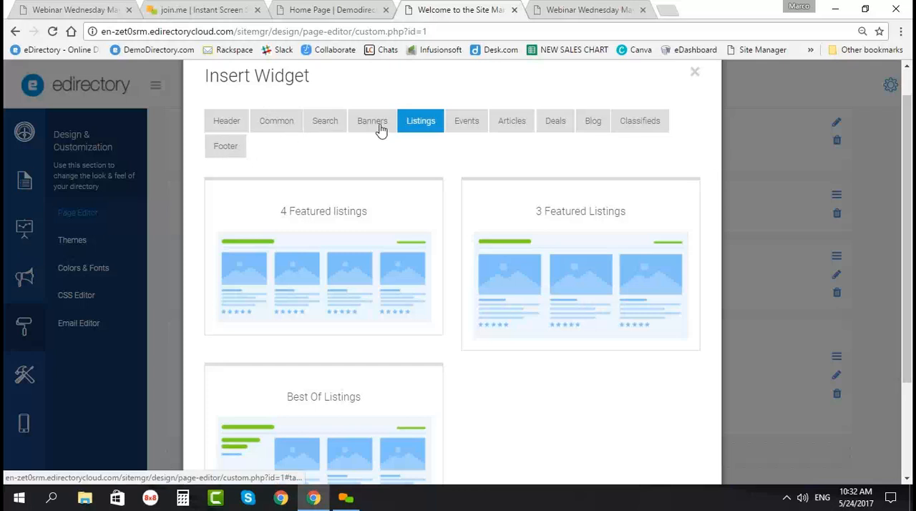
pyautogui.click(512, 127)
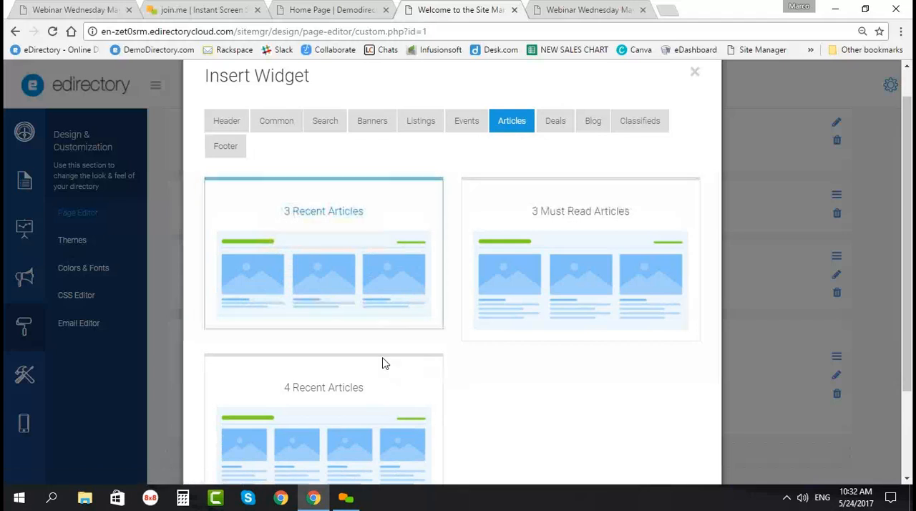
pyautogui.click(555, 121)
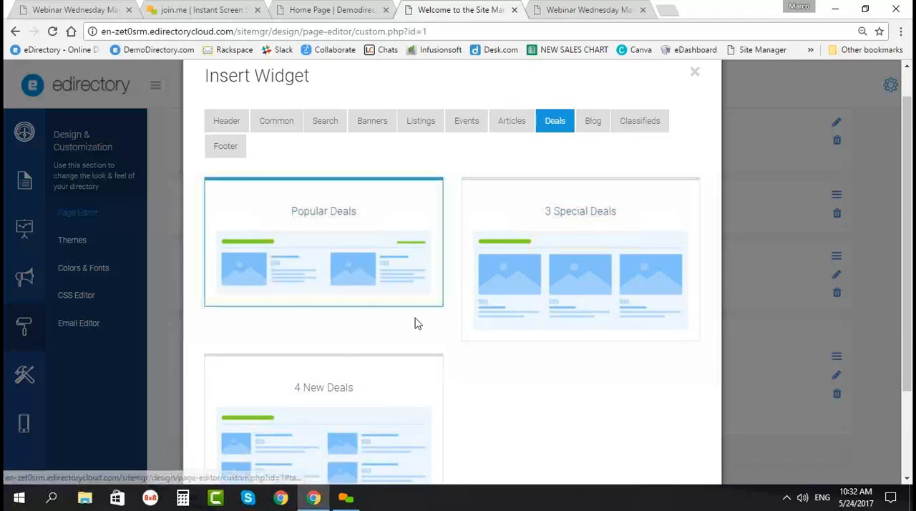
pyautogui.click(420, 122)
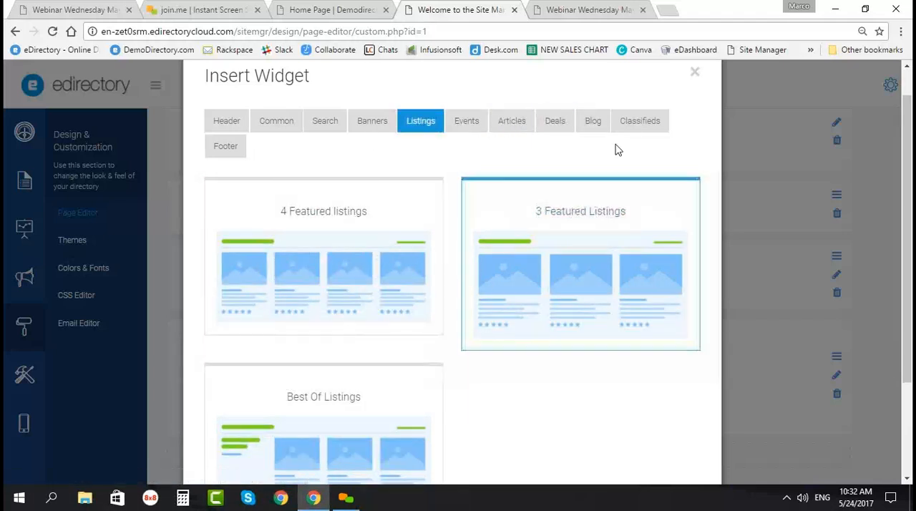
# Step: Add the 3 Featured Classifieds widget from the Classifieds category to the end of the Home Page
pyautogui.click(632, 126)
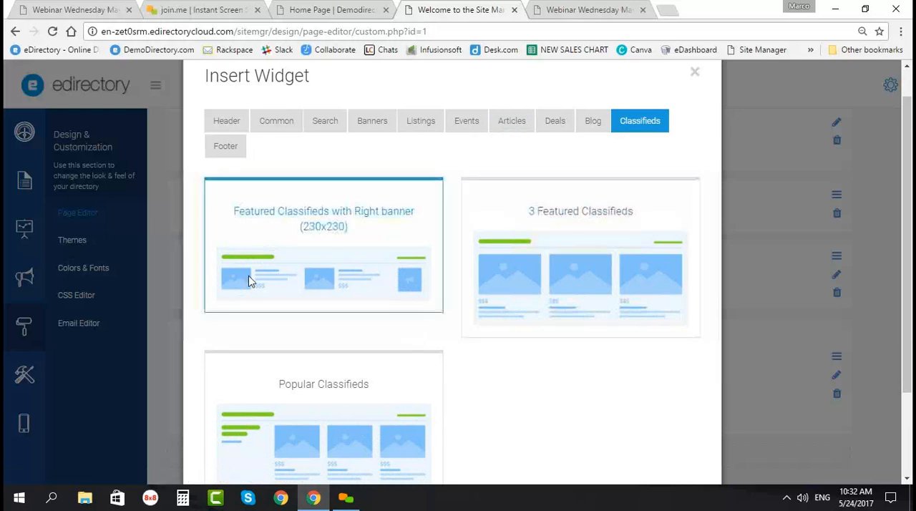
pyautogui.scroll(-1, 289, 306)
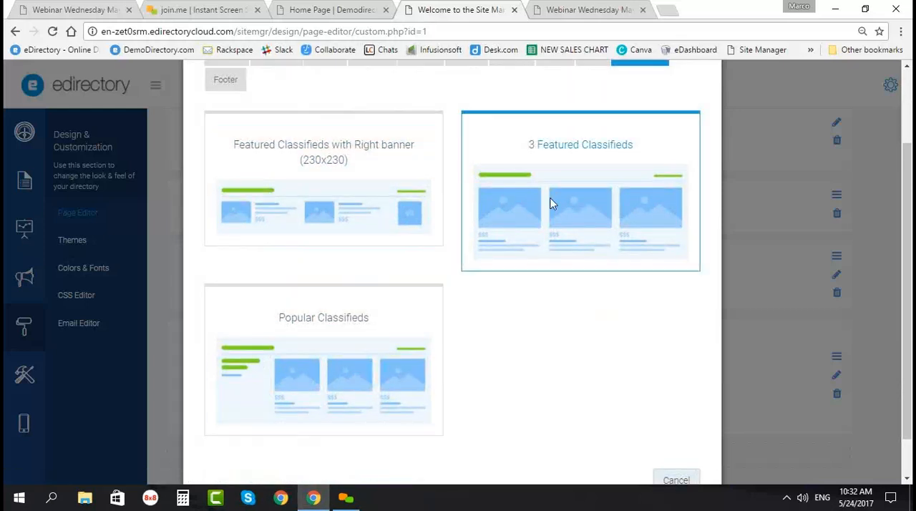
pyautogui.click(551, 204)
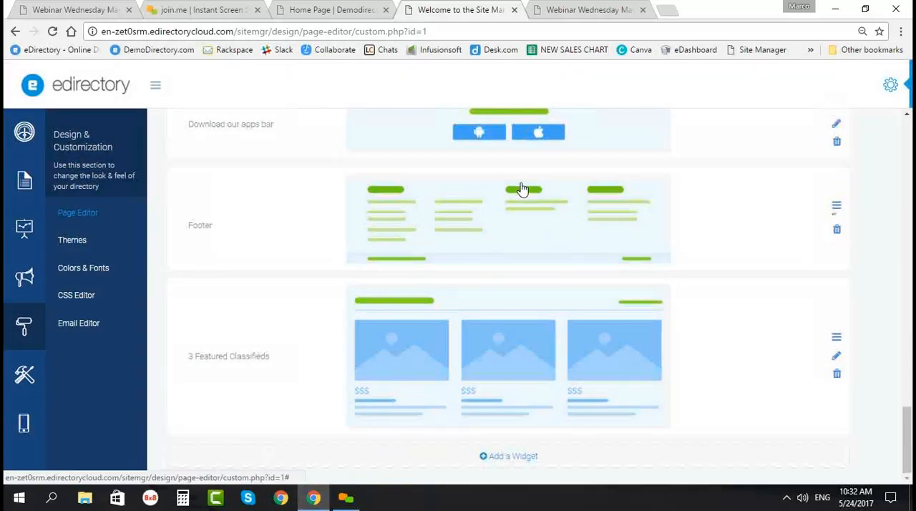
pyautogui.scroll(5, 446, 267)
pyautogui.scroll(-5, 269, 403)
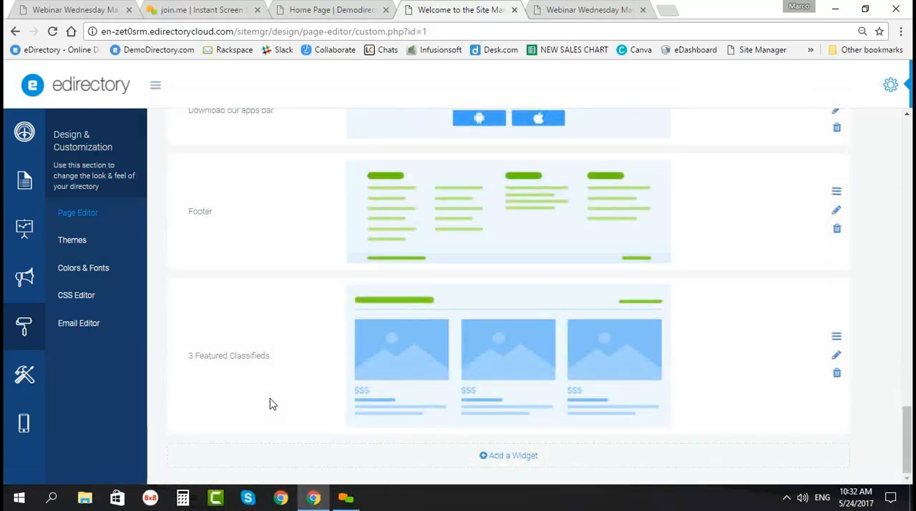
# Step: Move the 3 Featured Classifieds widget above the Footer and check its edit settings without changing them
pyautogui.moveTo(836, 335); pyautogui.dragTo(832, 200)
pyautogui.scroll(-1, 380, 363)
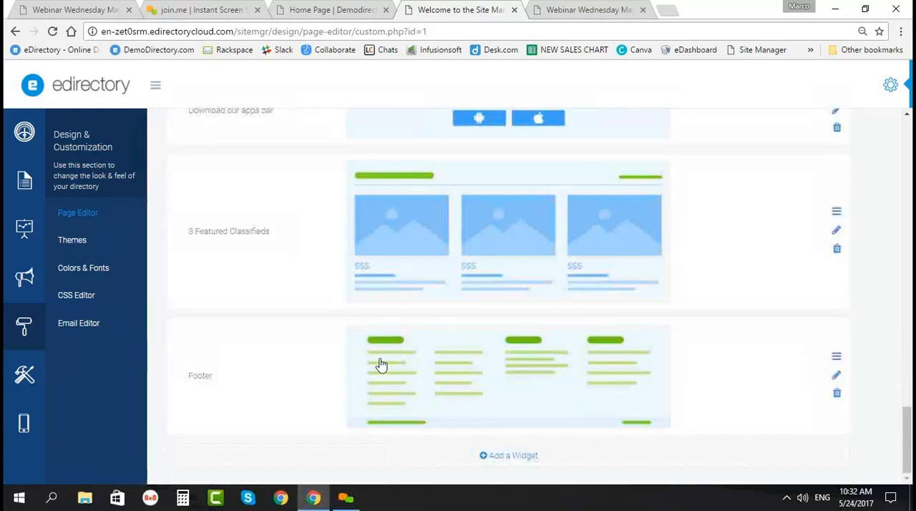
pyautogui.click(835, 229)
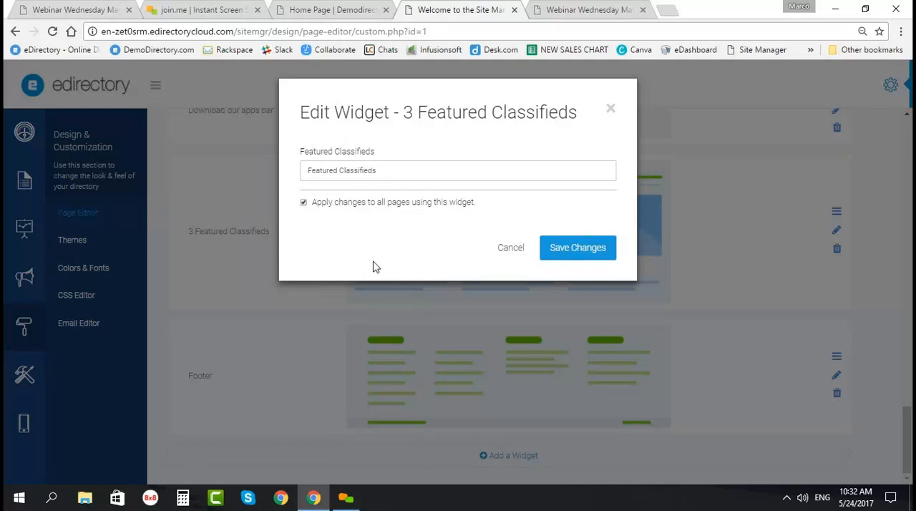
pyautogui.click(610, 109)
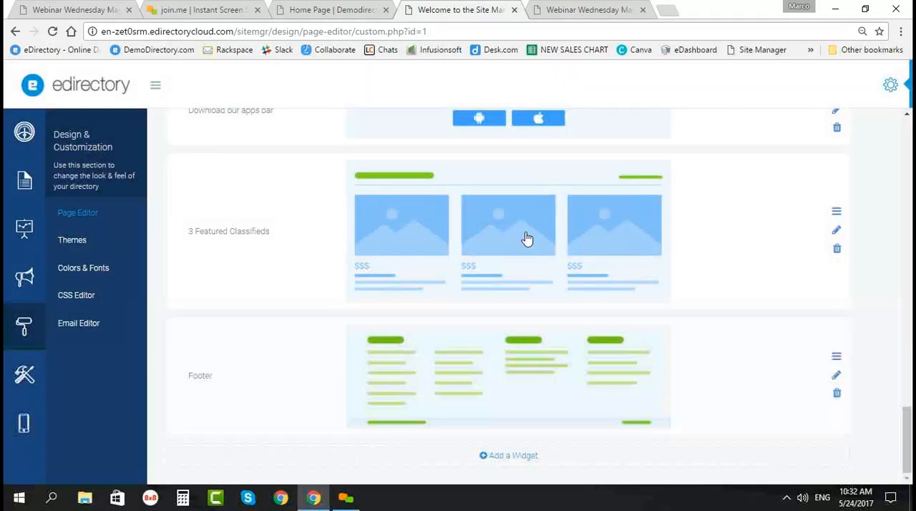
# Step: View the edit settings of the Browse by category block with images widget and leave them unchanged
pyautogui.scroll(7, 523, 239)
pyautogui.scroll(7, 493, 265)
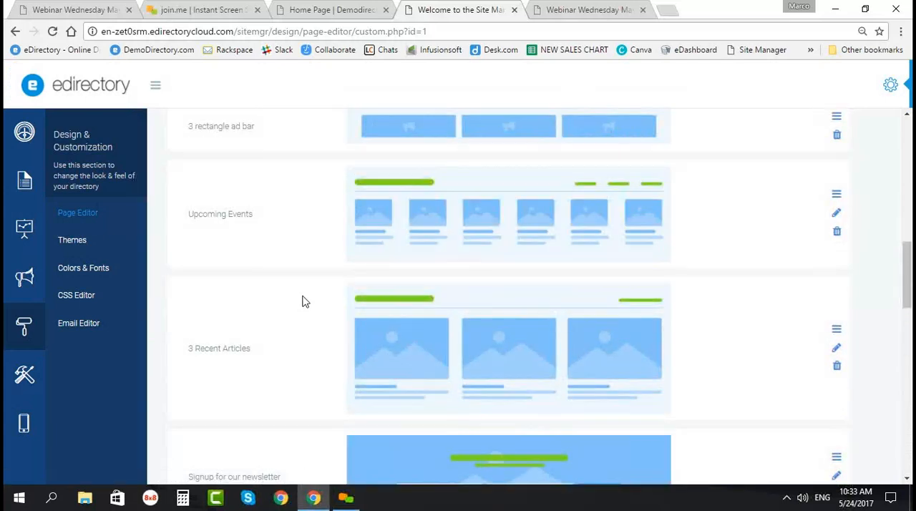
pyautogui.moveTo(322, 276)
pyautogui.scroll(3, 275, 266)
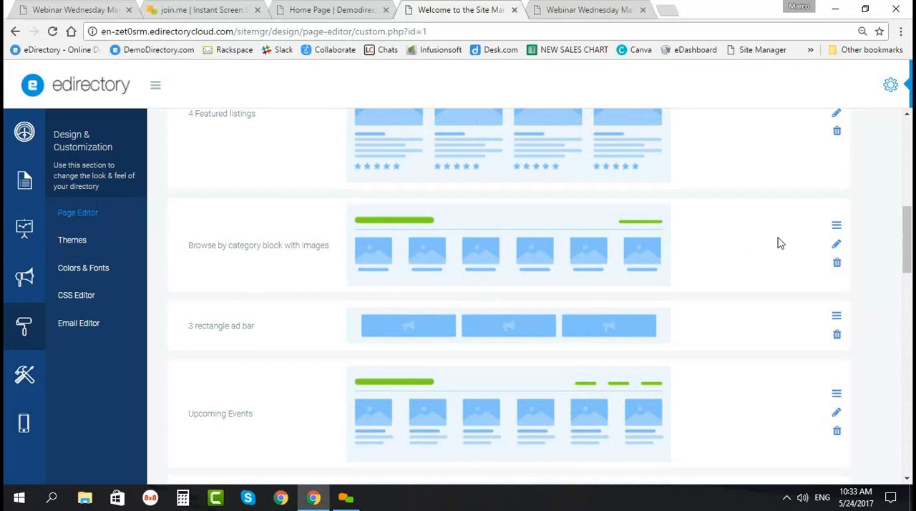
pyautogui.click(836, 245)
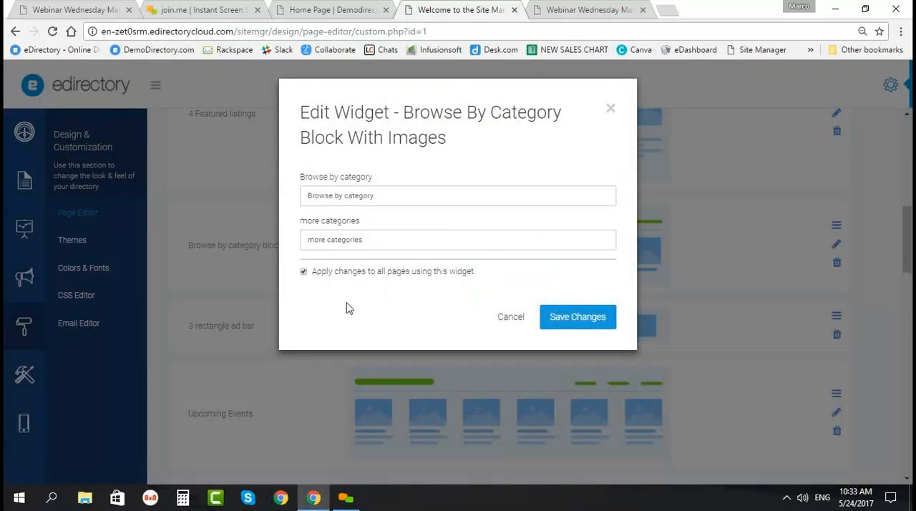
pyautogui.click(511, 316)
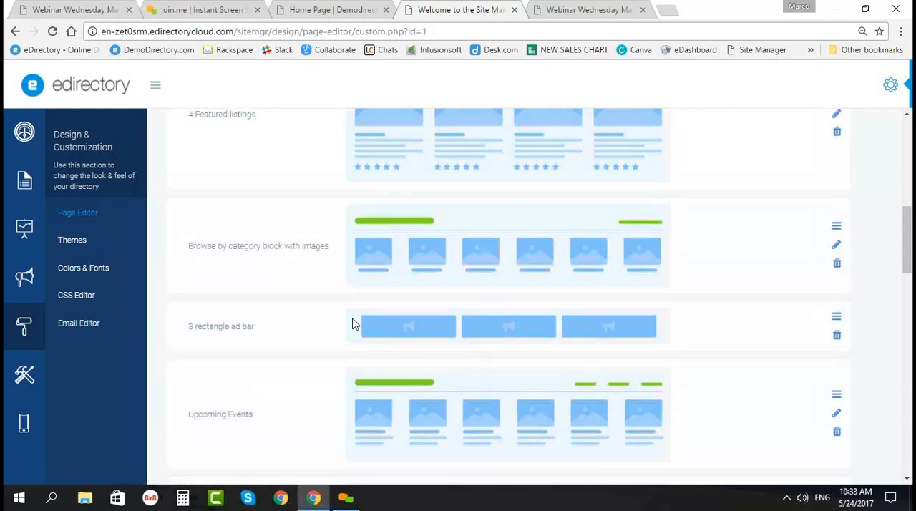
# Step: Look over the Home Page's widget layout and save the page changes
pyautogui.scroll(10, 354, 326)
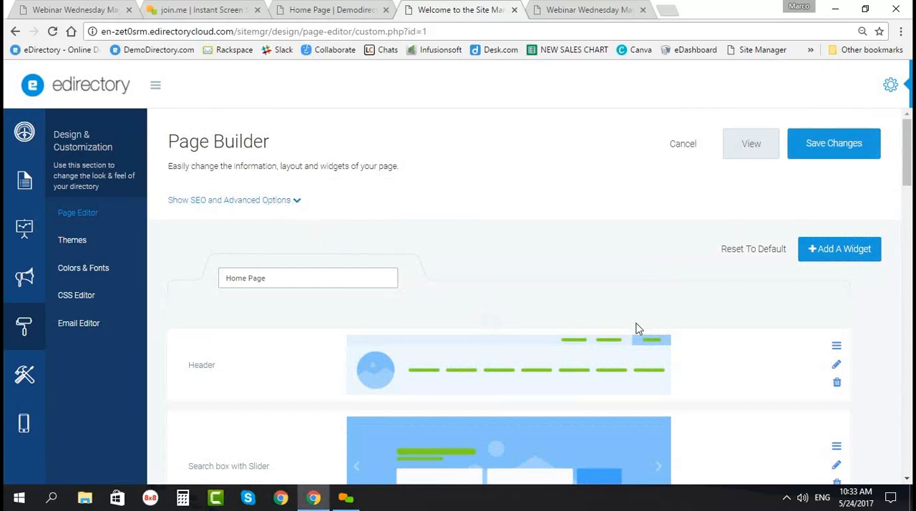
pyautogui.scroll(-2, 646, 323)
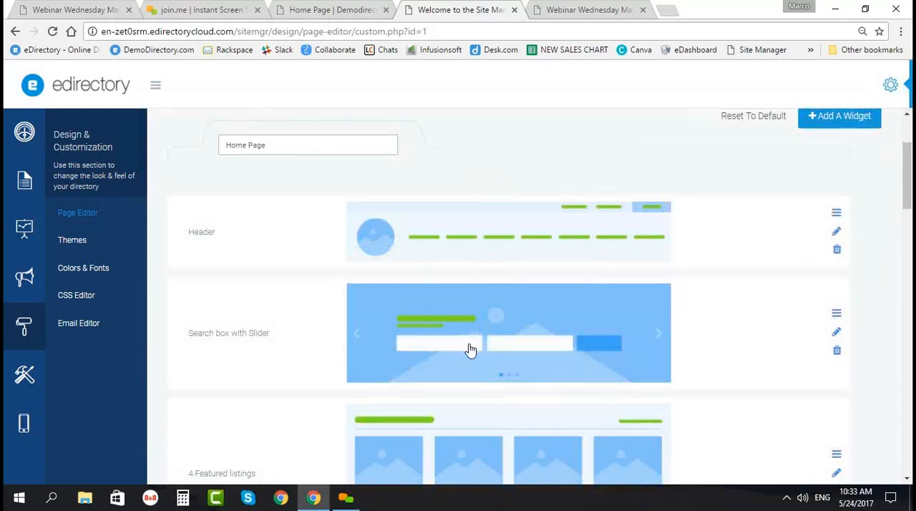
pyautogui.scroll(-3, 492, 343)
pyautogui.scroll(-2, 510, 366)
pyautogui.scroll(-2, 429, 376)
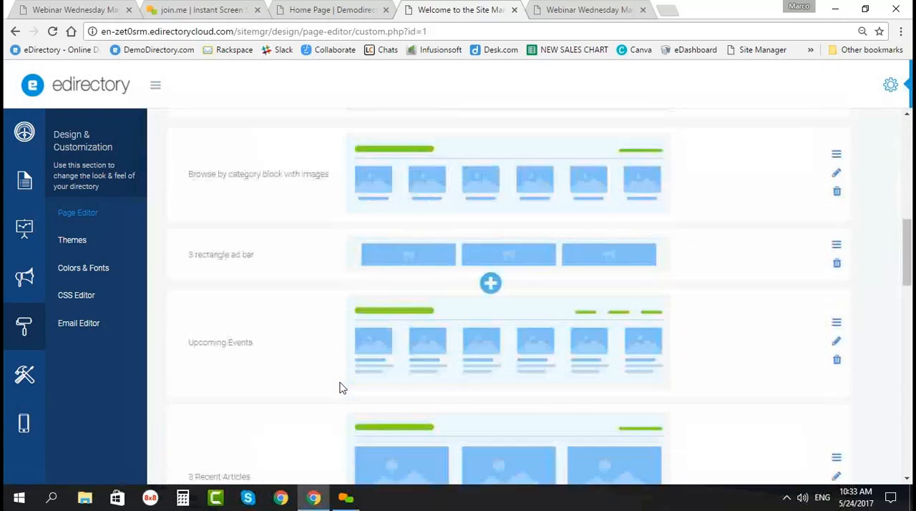
pyautogui.scroll(10, 339, 385)
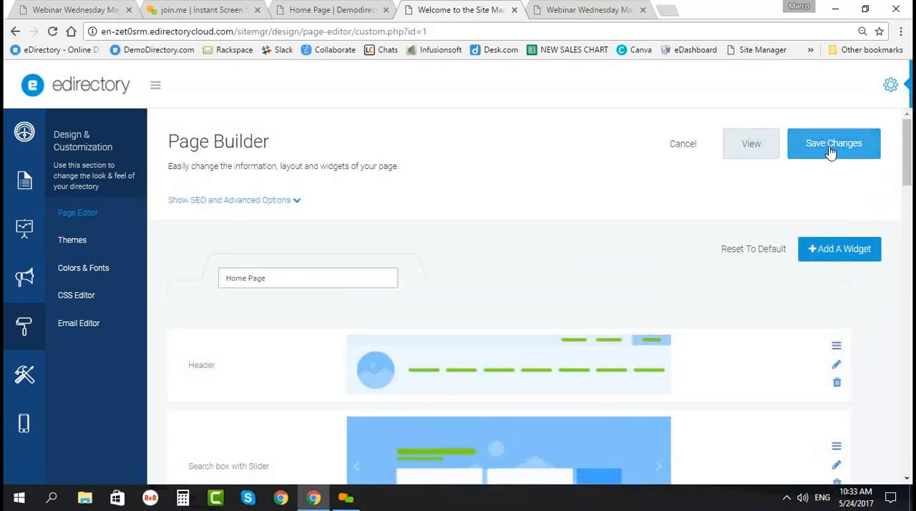
pyautogui.click(829, 151)
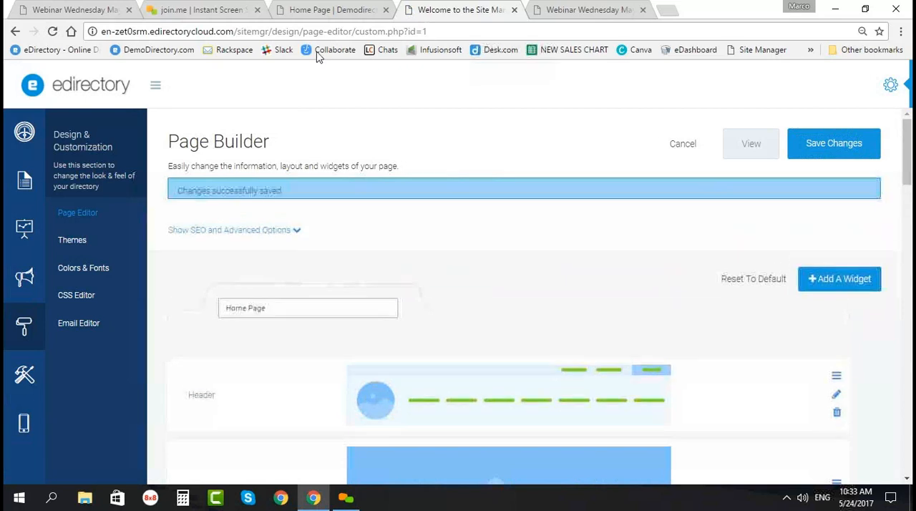
# Step: View the saved Home Page on the live site and look through its sections
pyautogui.click(764, 142)
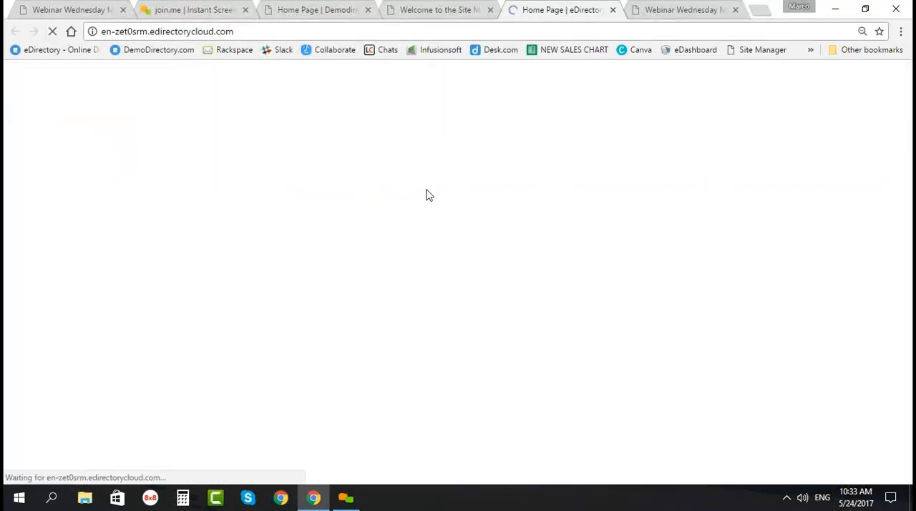
pyautogui.scroll(-2, 359, 376)
pyautogui.scroll(-5, 367, 372)
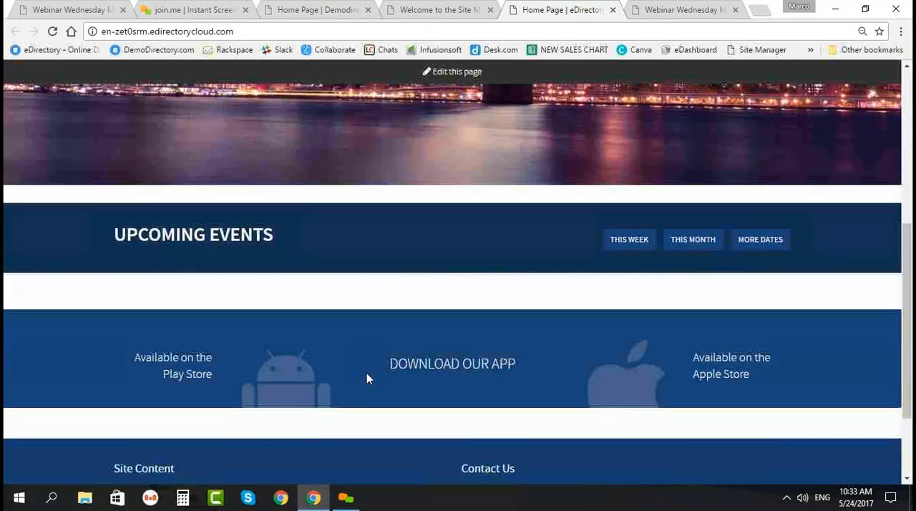
pyautogui.scroll(7, 368, 374)
# Step: Return to the site manager, leave the Home Page builder and examine which directory pages can be edited
pyautogui.click(449, 9)
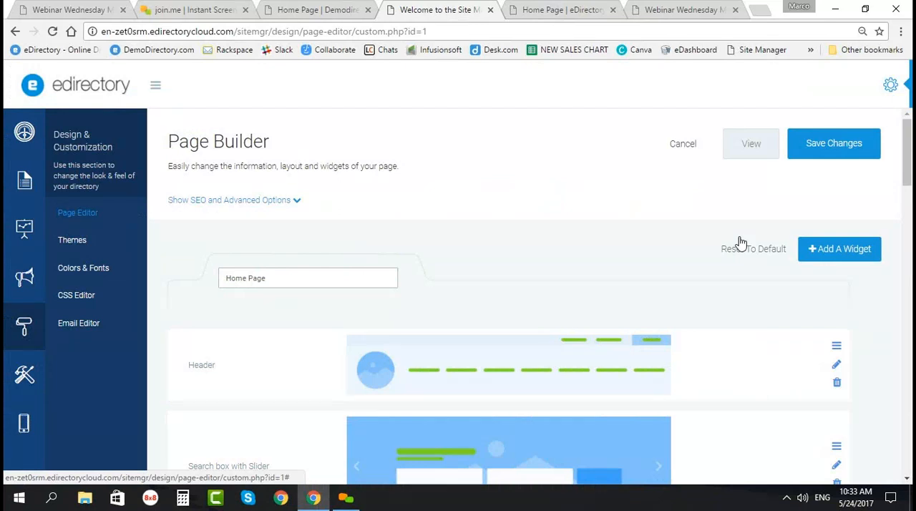
pyautogui.click(682, 147)
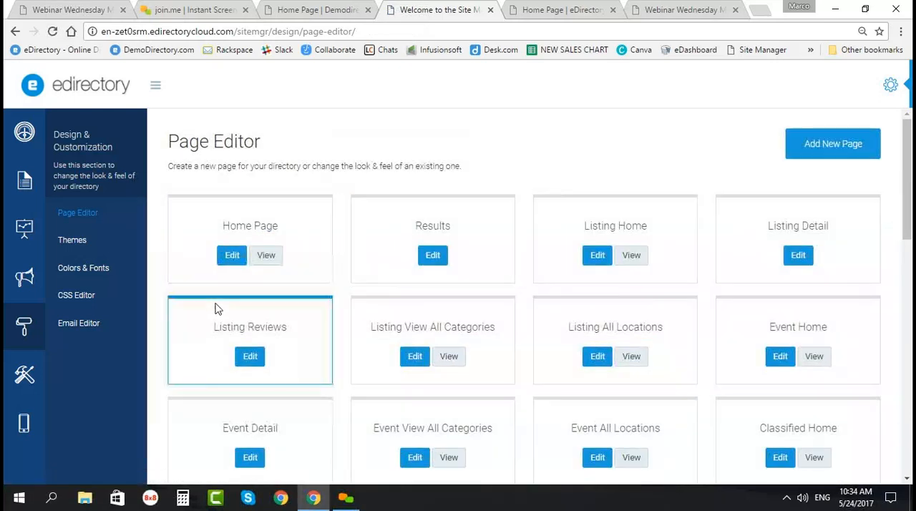
pyautogui.scroll(-2, 218, 309)
pyautogui.scroll(-1, 218, 309)
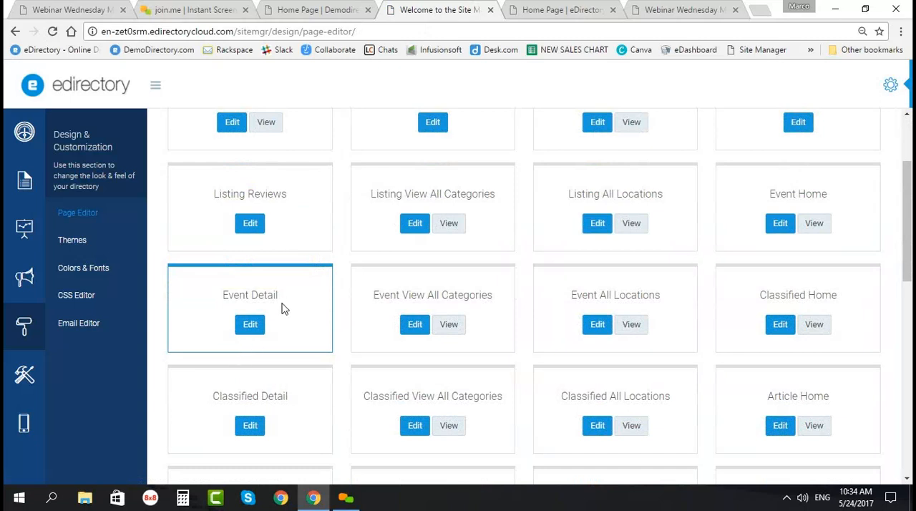
pyautogui.scroll(-2, 283, 310)
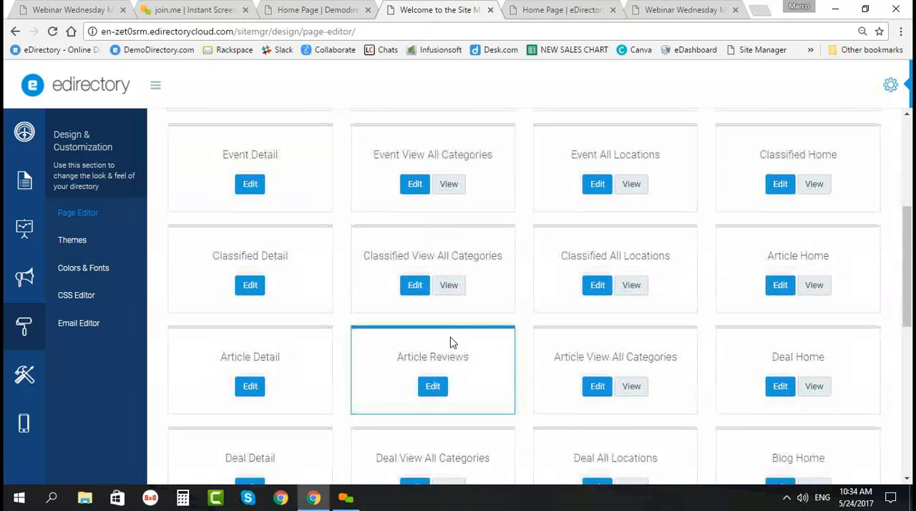
pyautogui.scroll(-1, 400, 346)
pyautogui.scroll(-1, 285, 340)
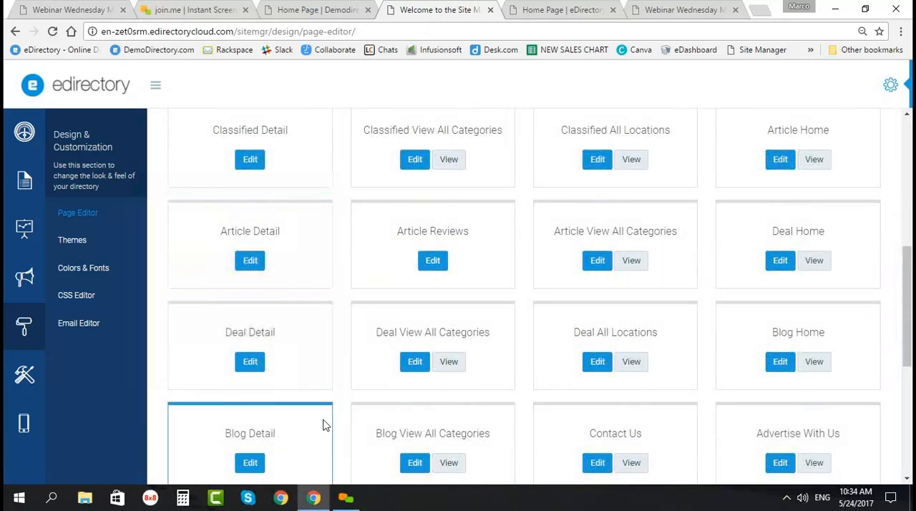
pyautogui.scroll(-1, 686, 309)
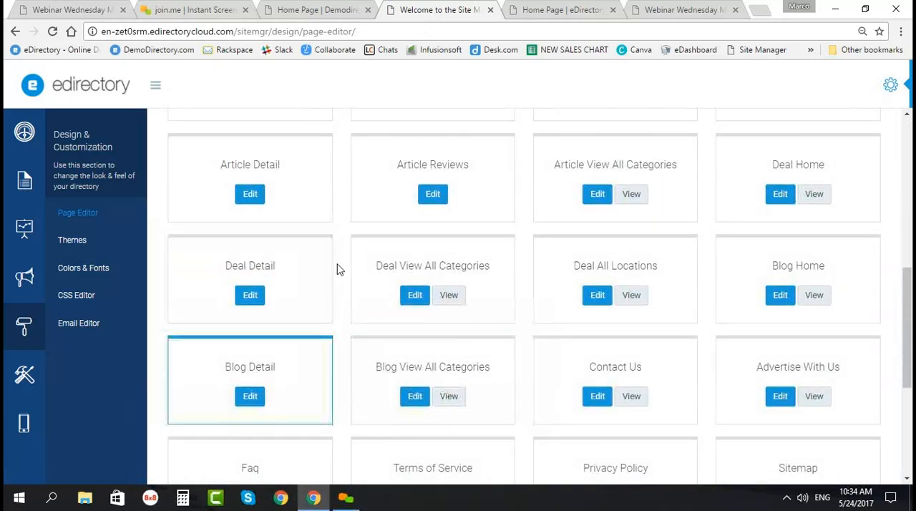
# Step: Open the Deal Home page for editing and inspect its page name and URL fields
pyautogui.click(779, 196)
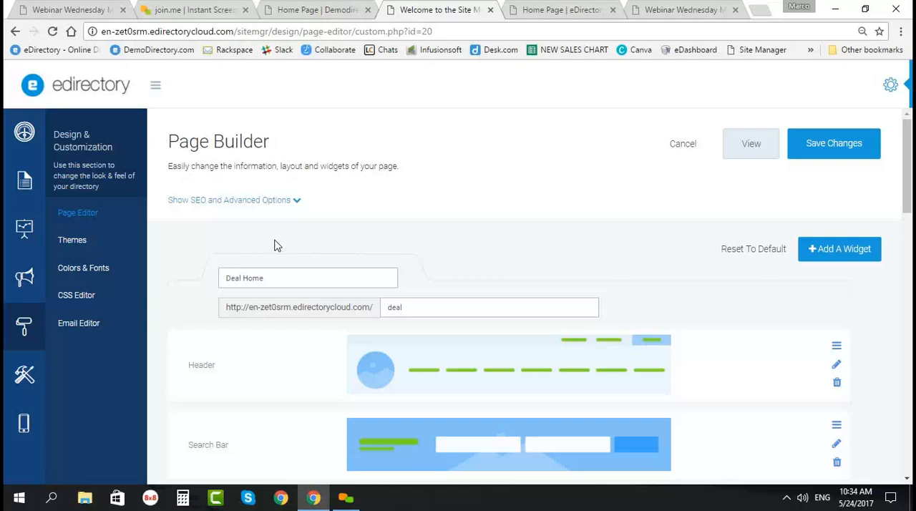
pyautogui.scroll(-1, 251, 286)
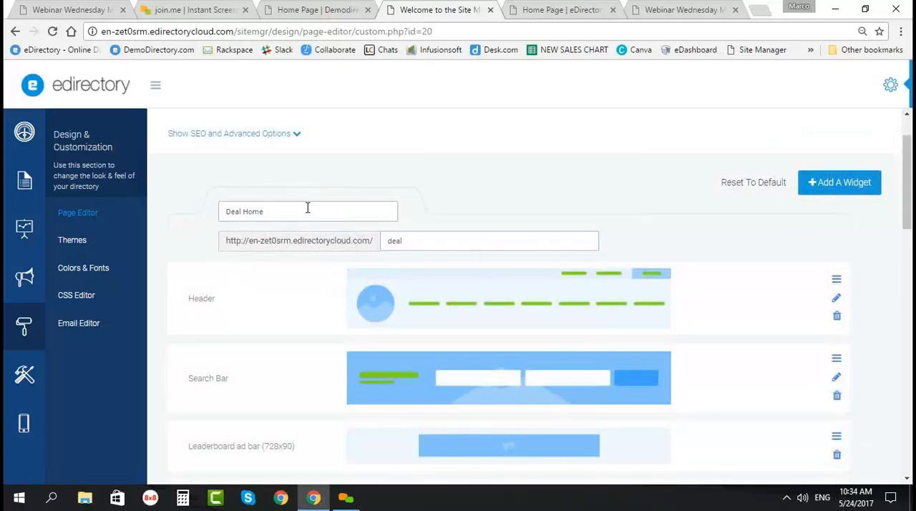
pyautogui.moveTo(282, 210); pyautogui.dragTo(213, 218)
pyautogui.moveTo(405, 241); pyautogui.dragTo(329, 256)
# Step: Examine the Deal Home page's widgets from the Header through to the Footer, including the deals, banner and location blocks
pyautogui.scroll(-2, 221, 345)
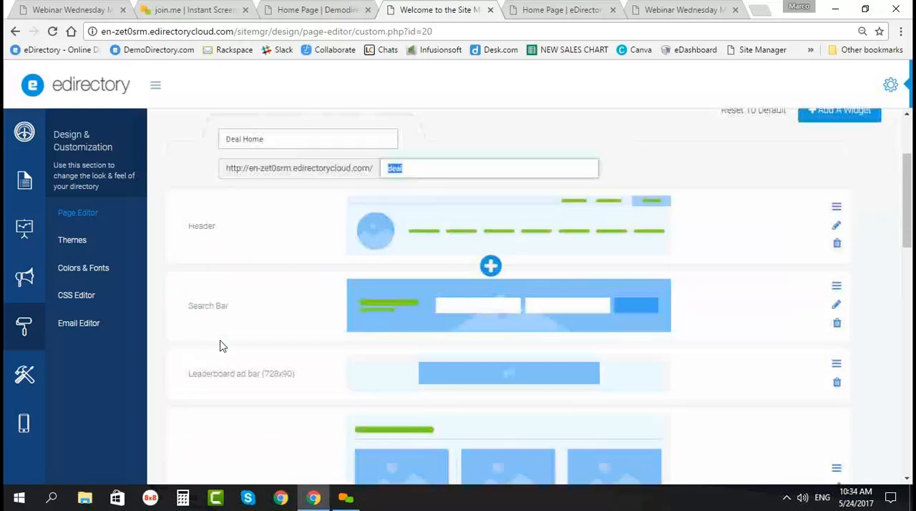
pyautogui.scroll(-3, 216, 369)
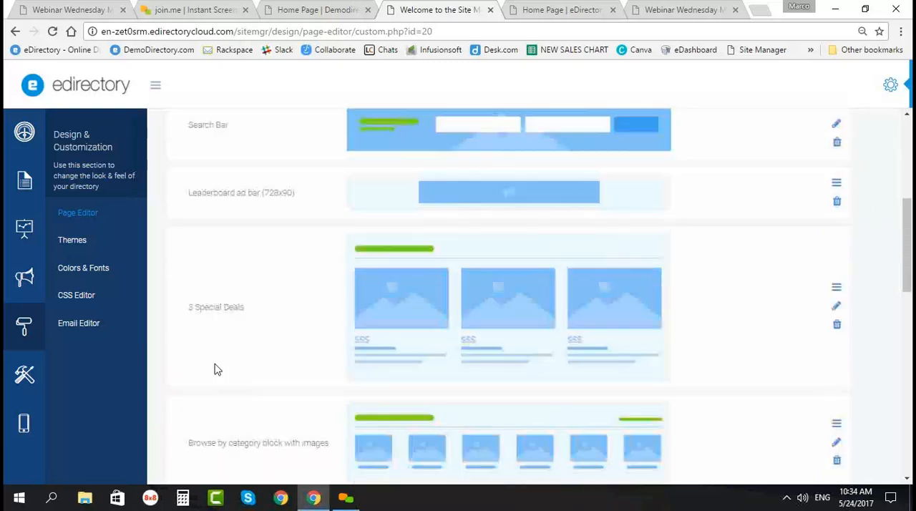
pyautogui.scroll(-3, 235, 346)
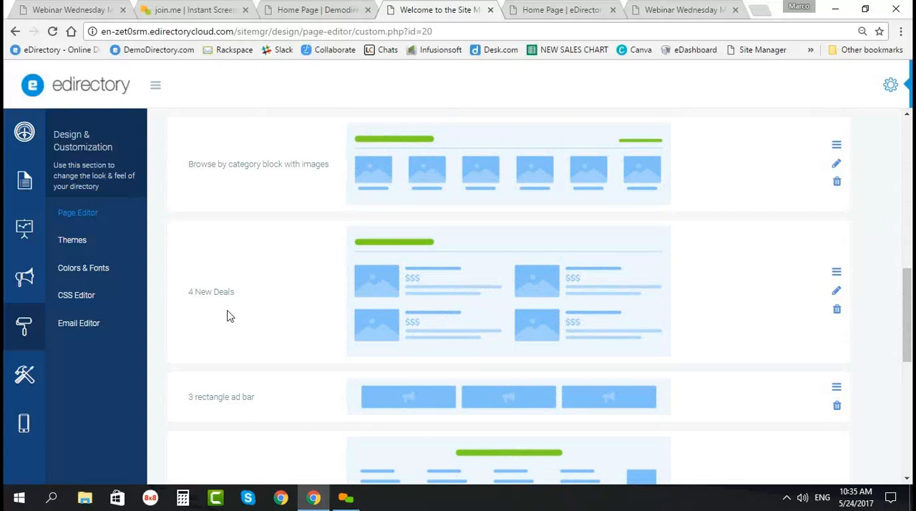
pyautogui.scroll(-2, 357, 323)
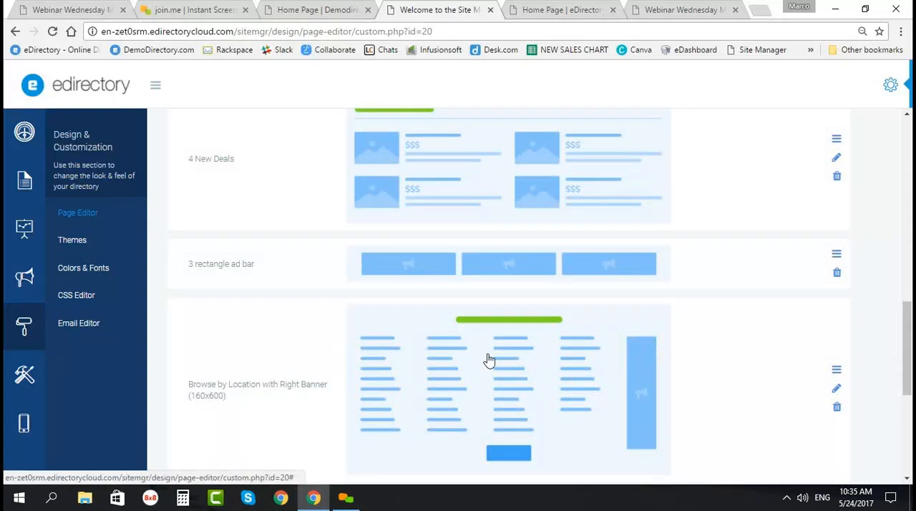
pyautogui.scroll(7, 488, 360)
pyautogui.scroll(-11, 487, 360)
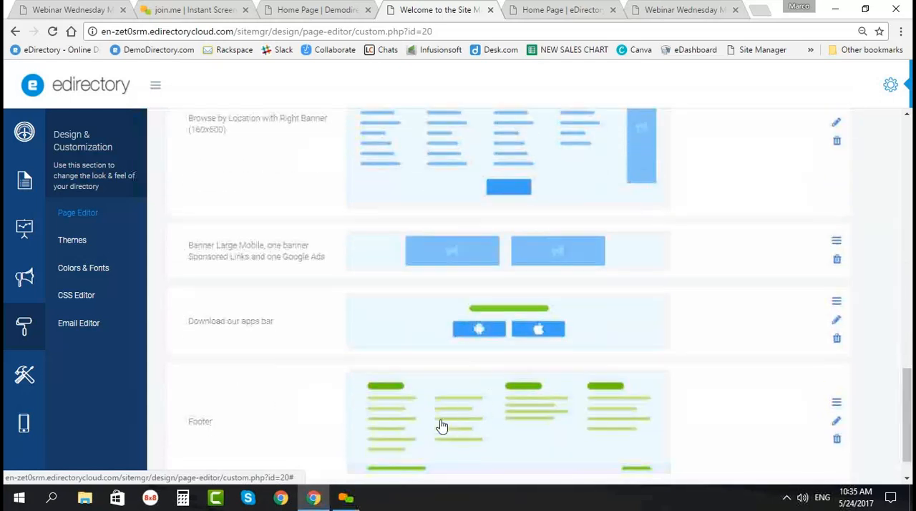
pyautogui.scroll(-1, 438, 419)
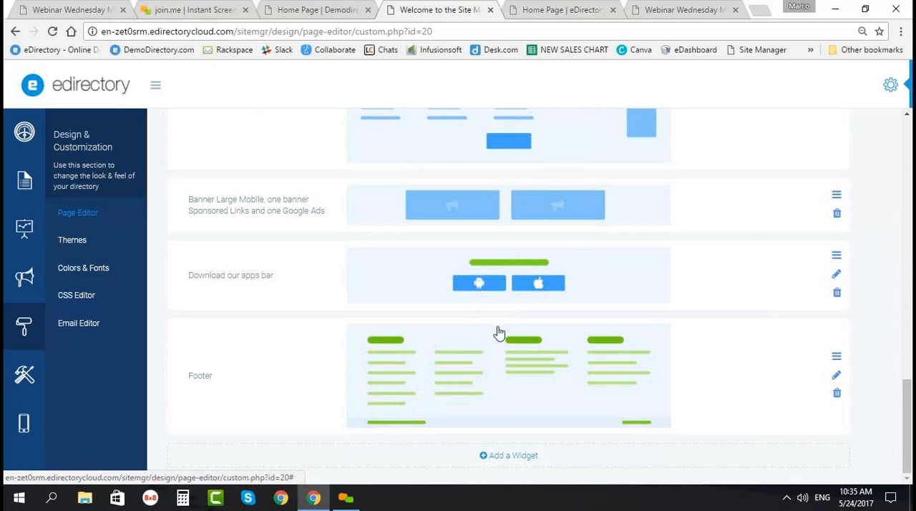
pyautogui.scroll(5, 480, 301)
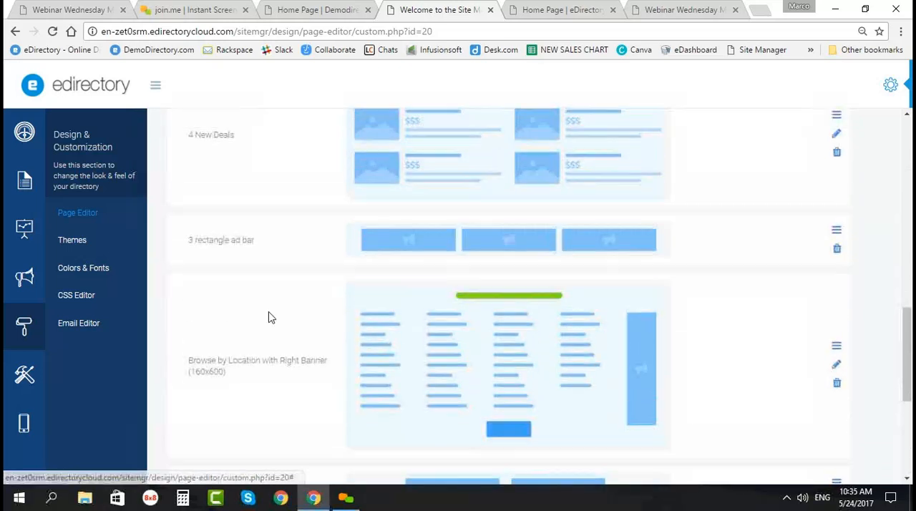
pyautogui.scroll(10, 283, 316)
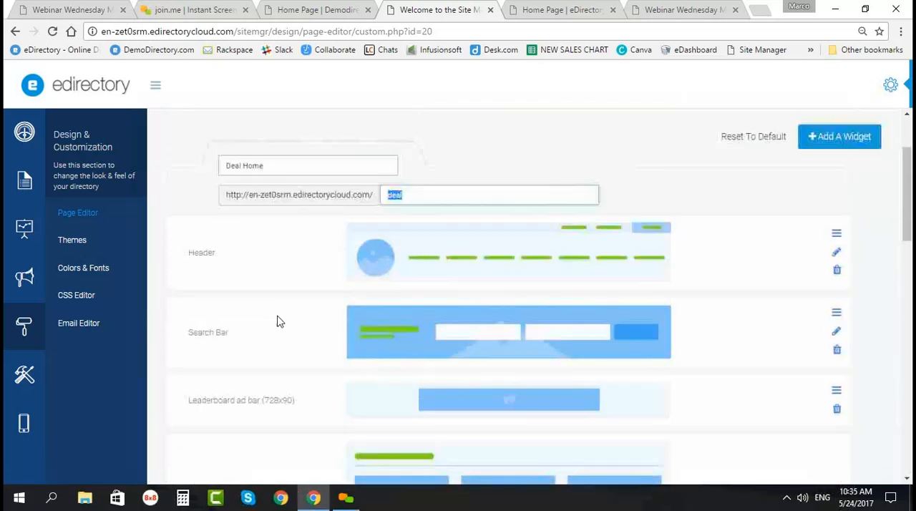
pyautogui.scroll(2, 271, 334)
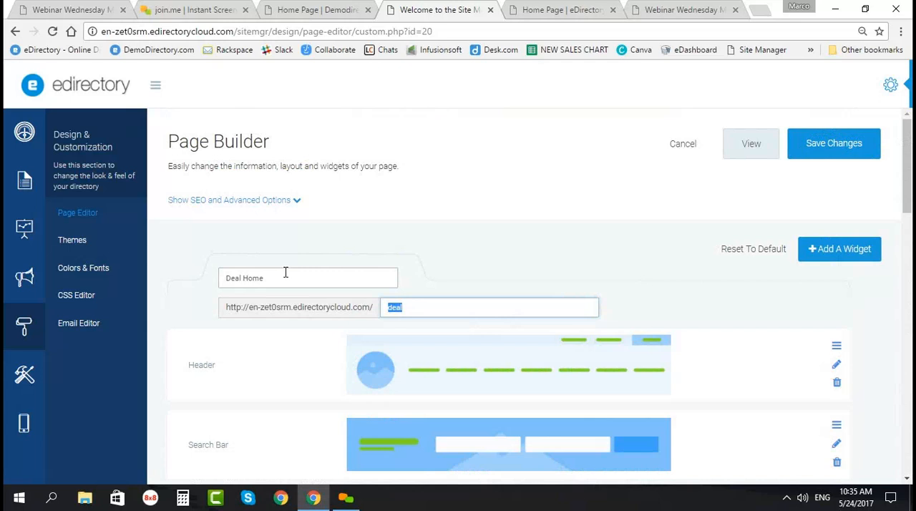
# Step: Review the Themes, Colors & Fonts and CSS Editor sections, and return to the Page Editor's page list
pyautogui.click(76, 244)
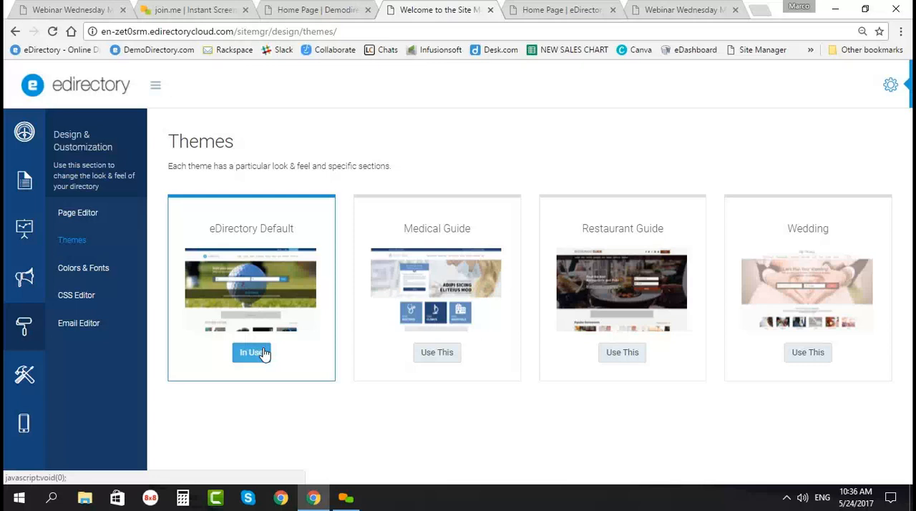
pyautogui.click(82, 271)
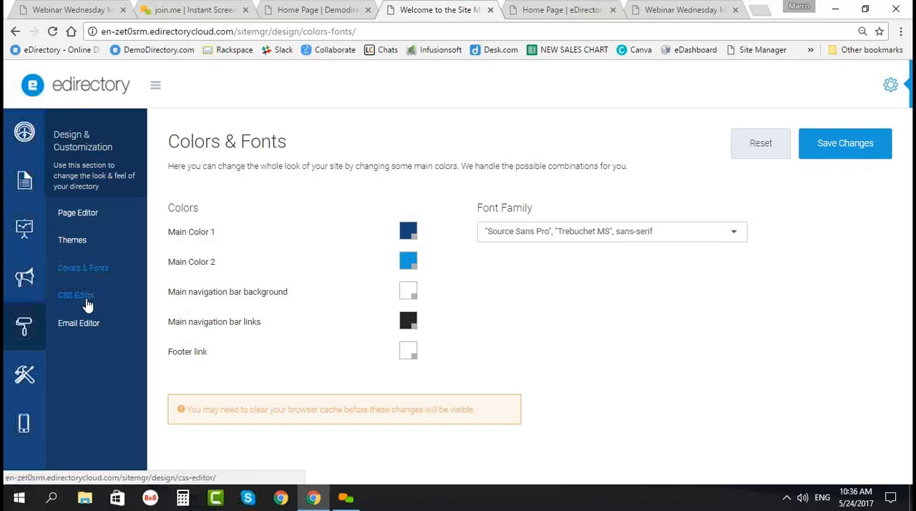
pyautogui.click(87, 303)
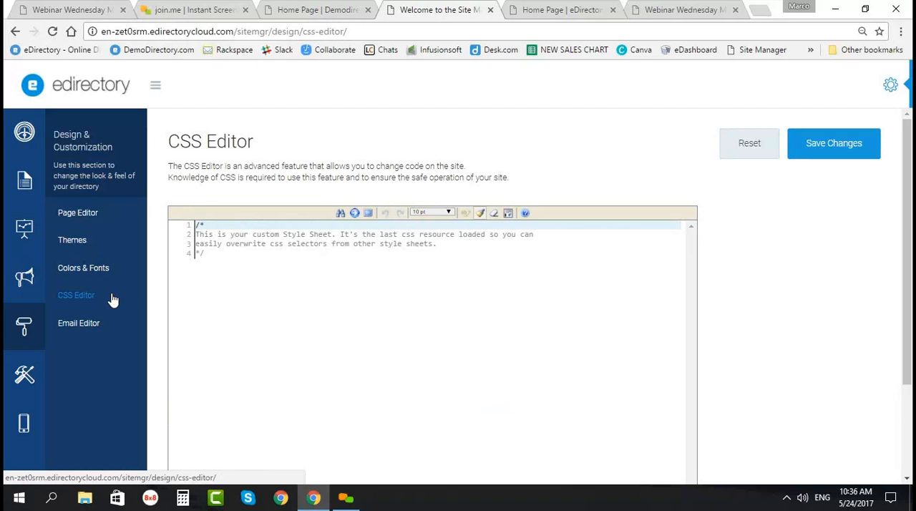
pyautogui.click(91, 218)
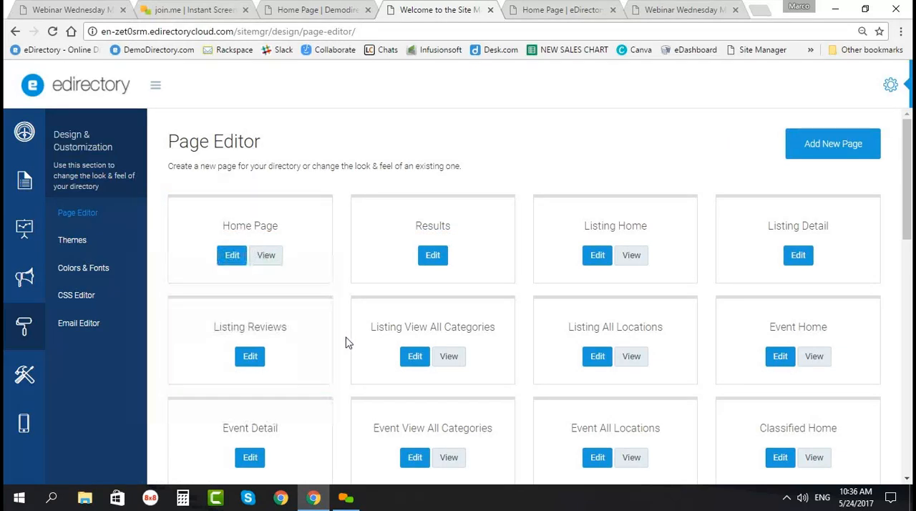
# Step: Add a new page to the directory and examine its default Header, Custom Content and Footer widgets
pyautogui.scroll(-2, 347, 341)
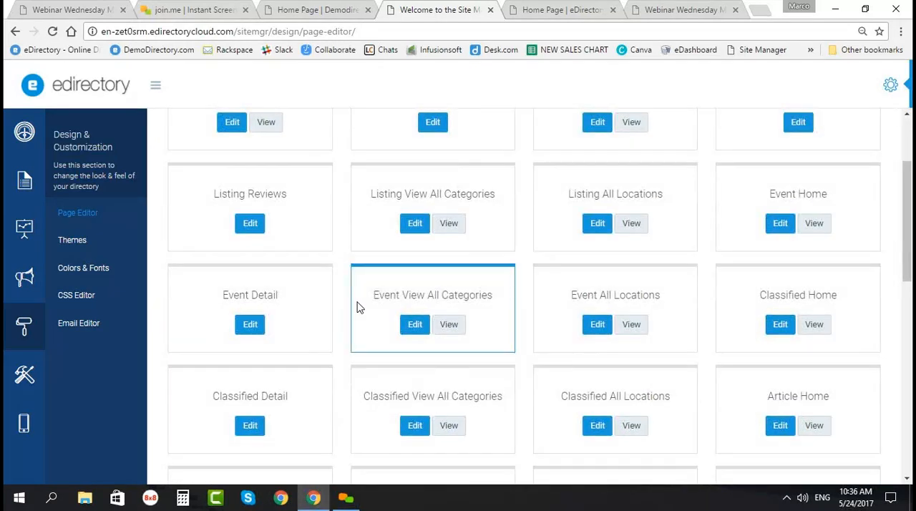
pyautogui.scroll(2, 608, 241)
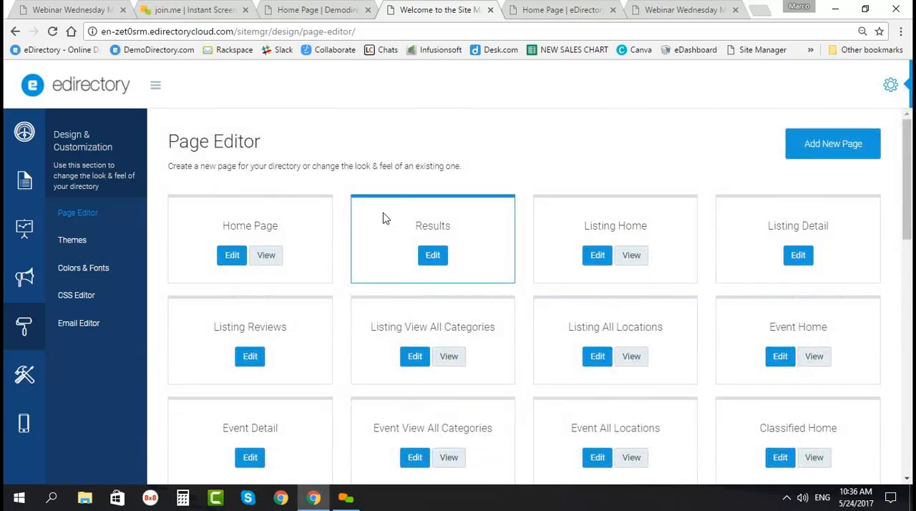
pyautogui.click(823, 144)
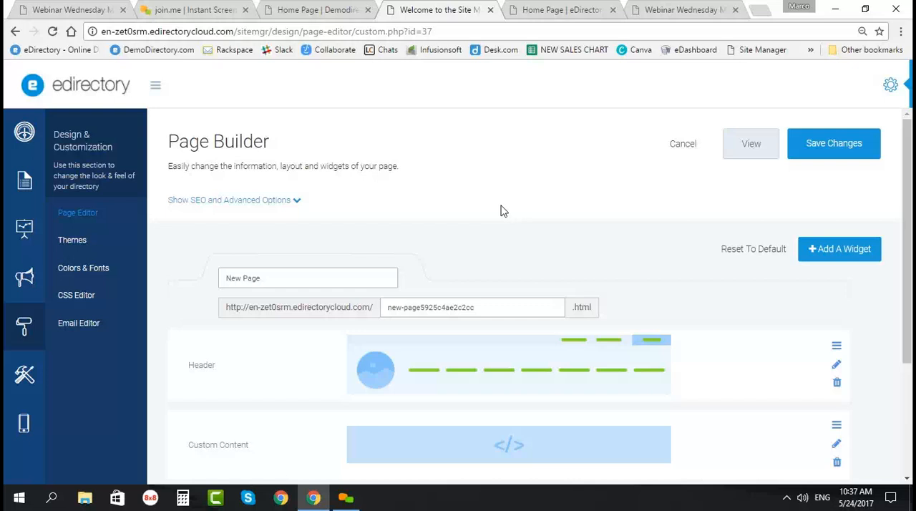
pyautogui.scroll(-2, 400, 292)
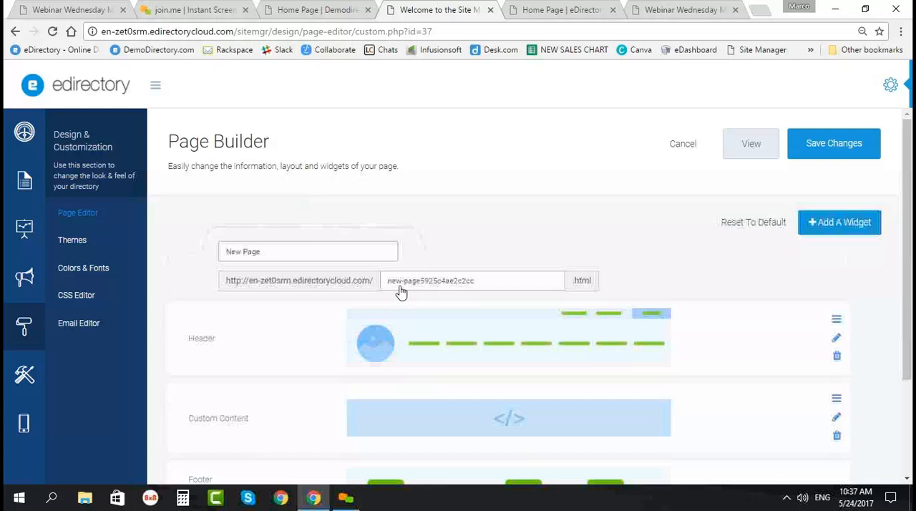
pyautogui.moveTo(279, 281)
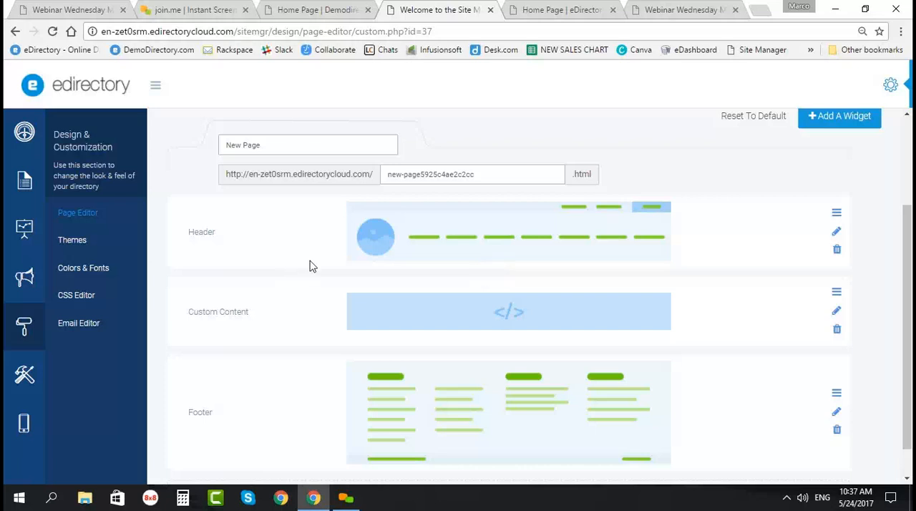
pyautogui.scroll(-1, 291, 284)
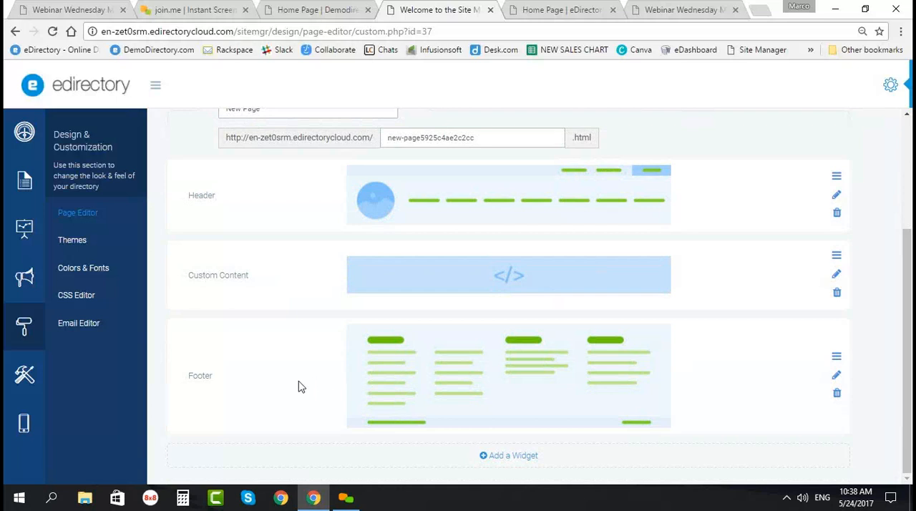
# Step: Return to the Page Editor's page list and look through all editable pages down to the last entries
pyautogui.click(25, 376)
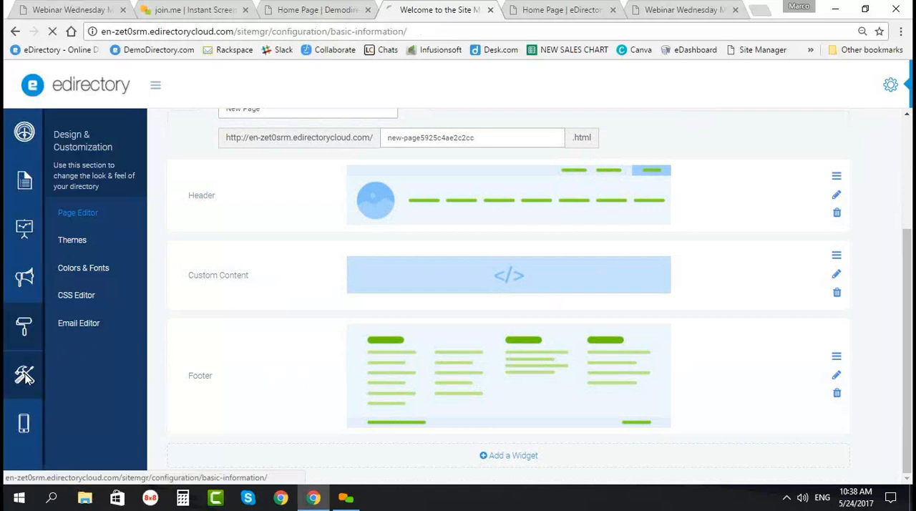
pyautogui.click(24, 328)
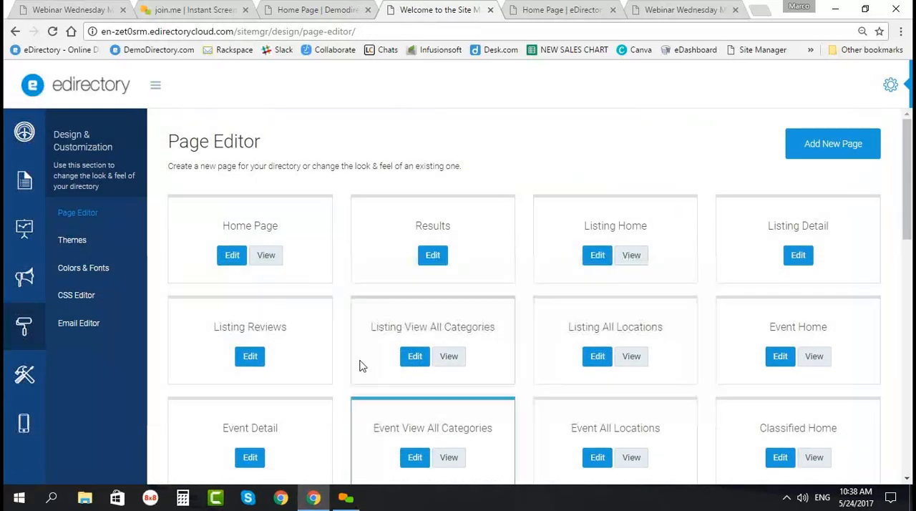
pyautogui.scroll(-5, 243, 425)
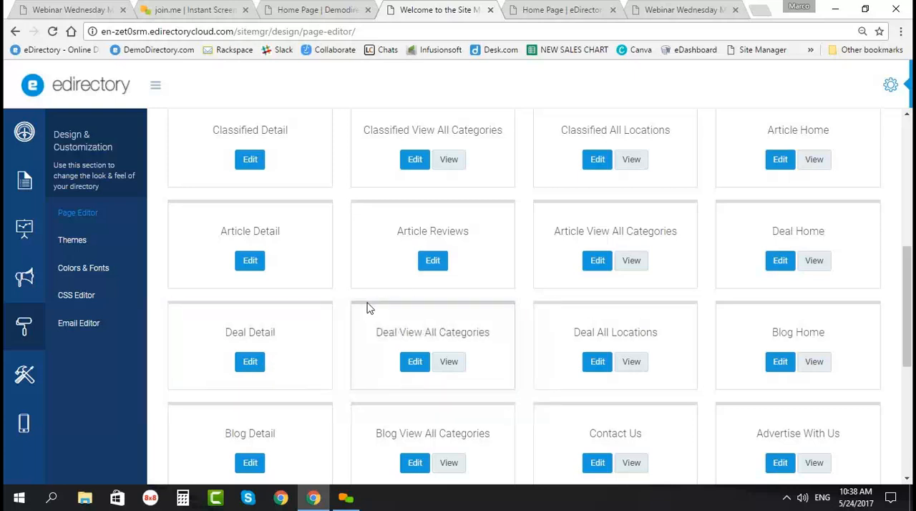
pyautogui.scroll(-3, 362, 308)
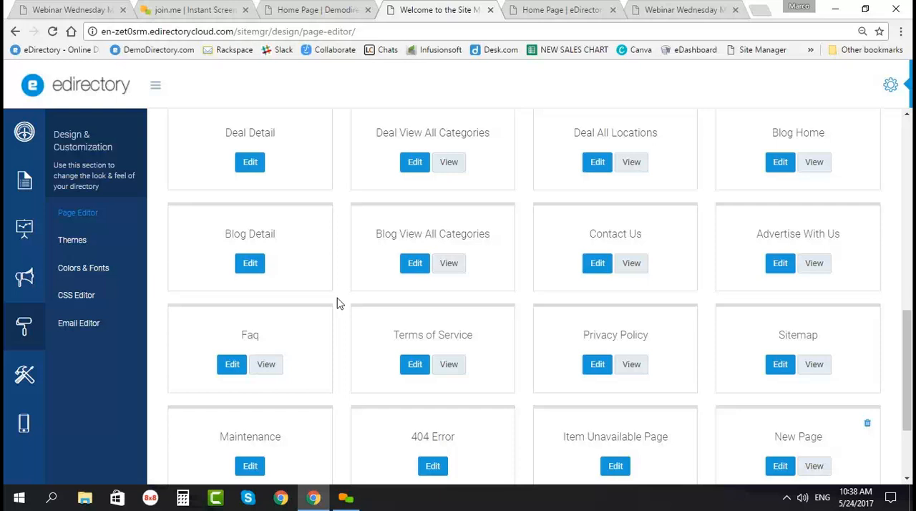
pyautogui.scroll(-2, 286, 386)
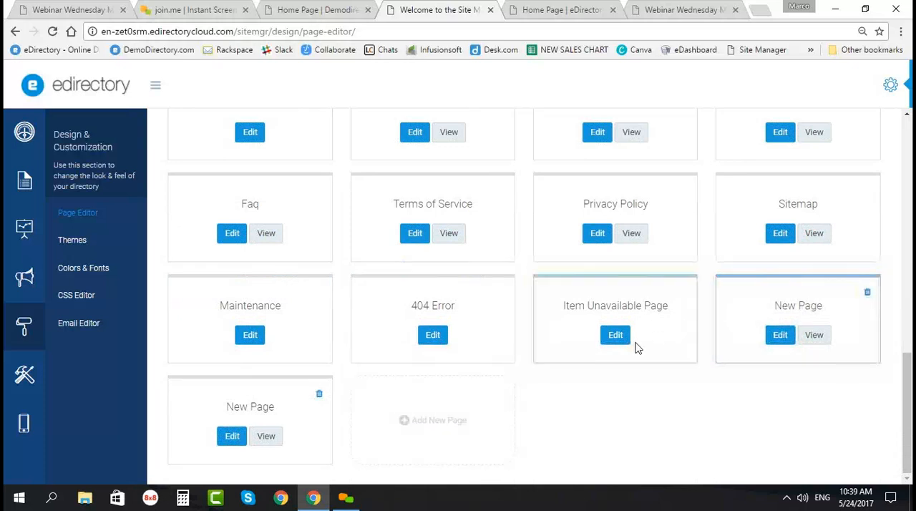
# Step: Open the Advertise With Us page for editing, examine its widgets down to the Footer, and leave without saving
pyautogui.scroll(1, 636, 347)
pyautogui.click(786, 198)
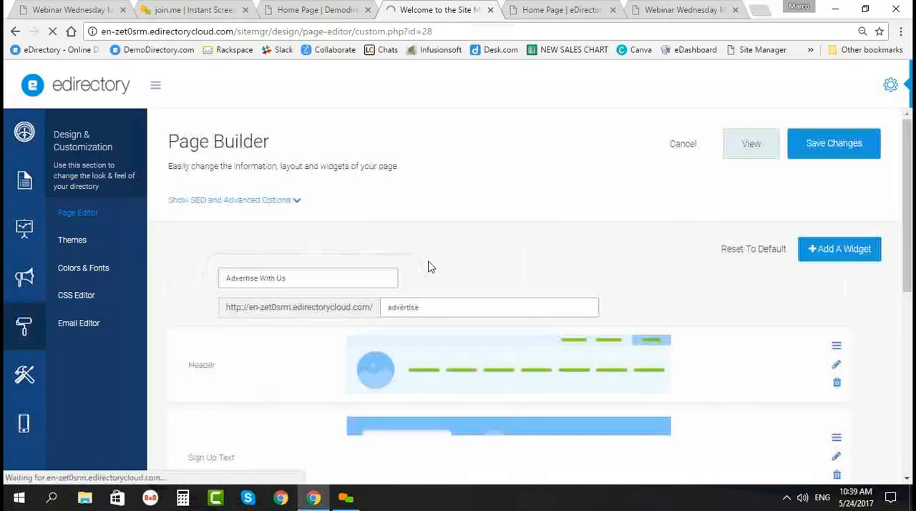
pyautogui.scroll(-2, 272, 392)
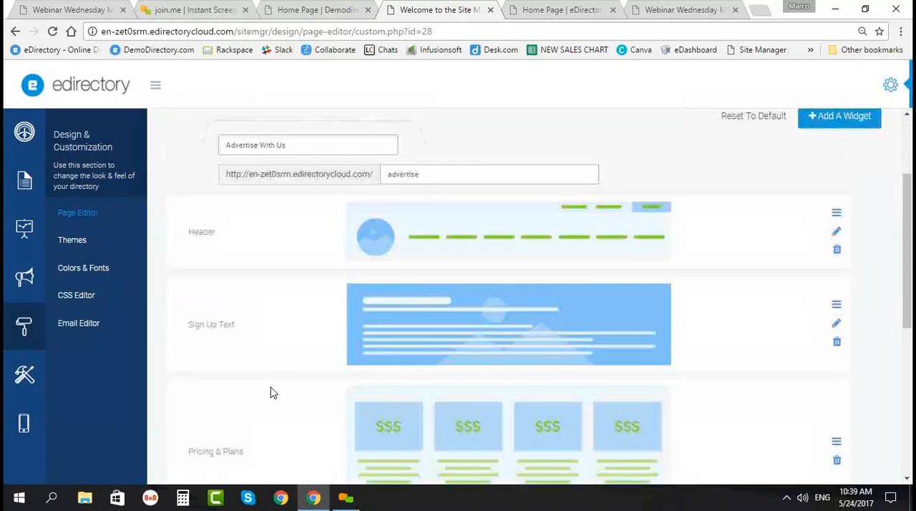
pyautogui.scroll(-2, 272, 392)
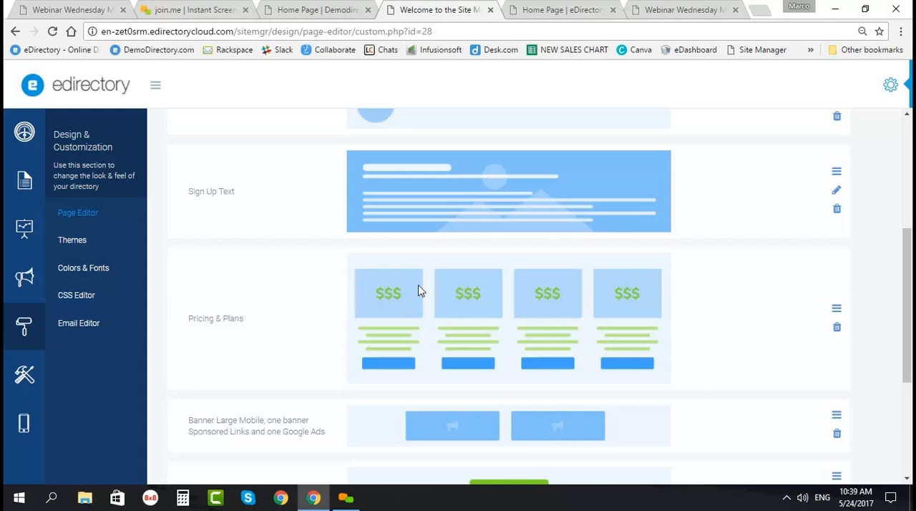
pyautogui.scroll(3, 364, 321)
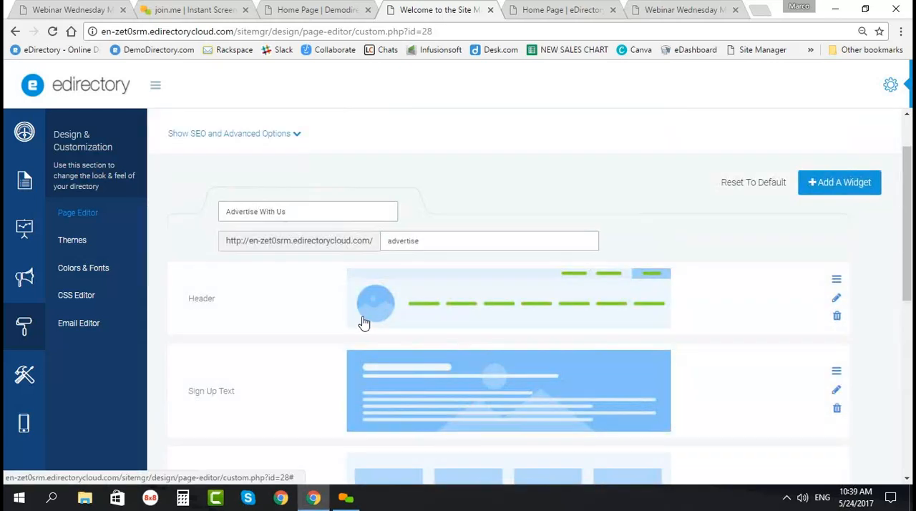
pyautogui.scroll(-5, 490, 306)
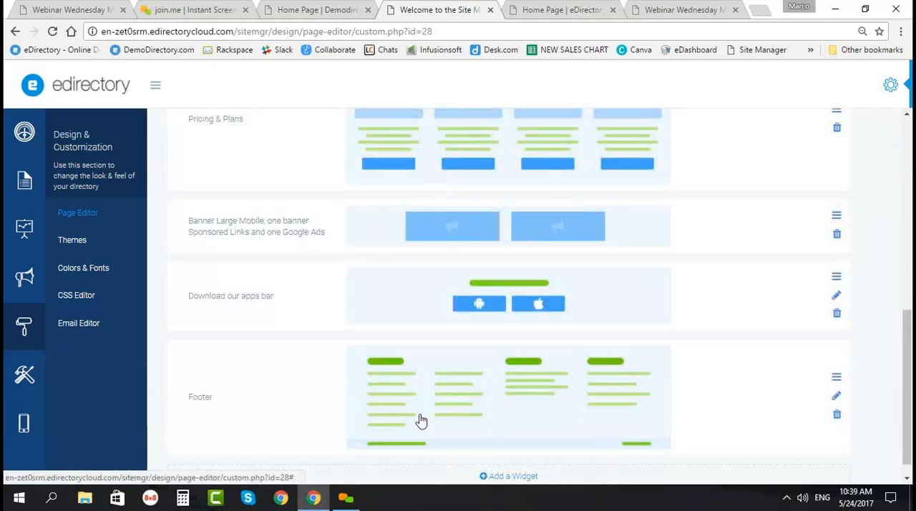
pyautogui.scroll(-1, 421, 420)
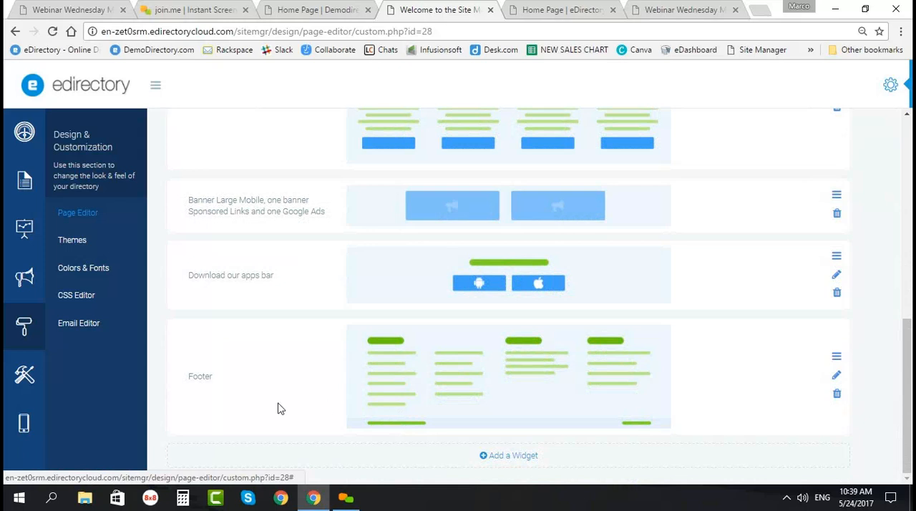
pyautogui.scroll(4, 323, 325)
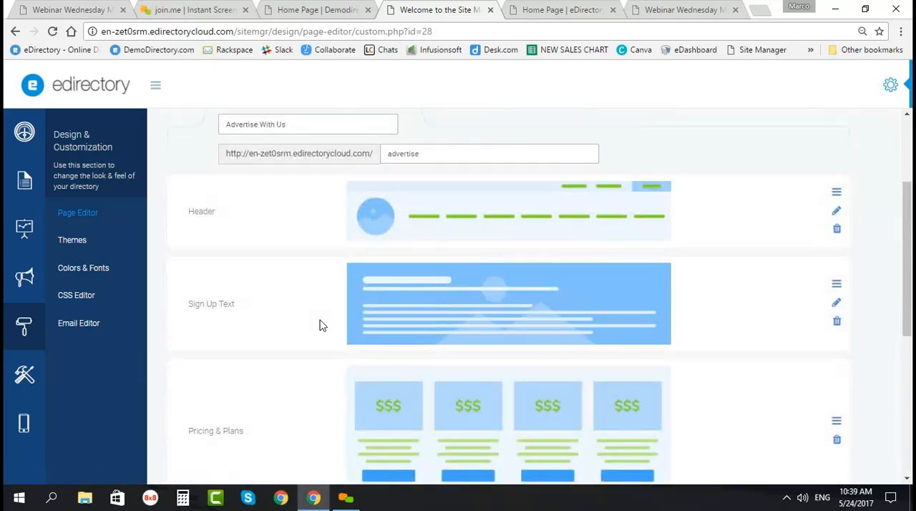
pyautogui.scroll(2, 409, 264)
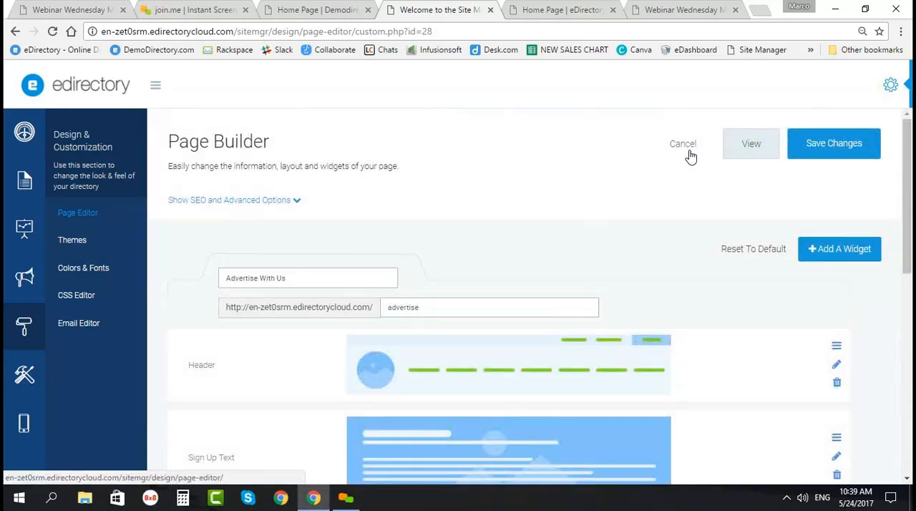
pyautogui.click(682, 151)
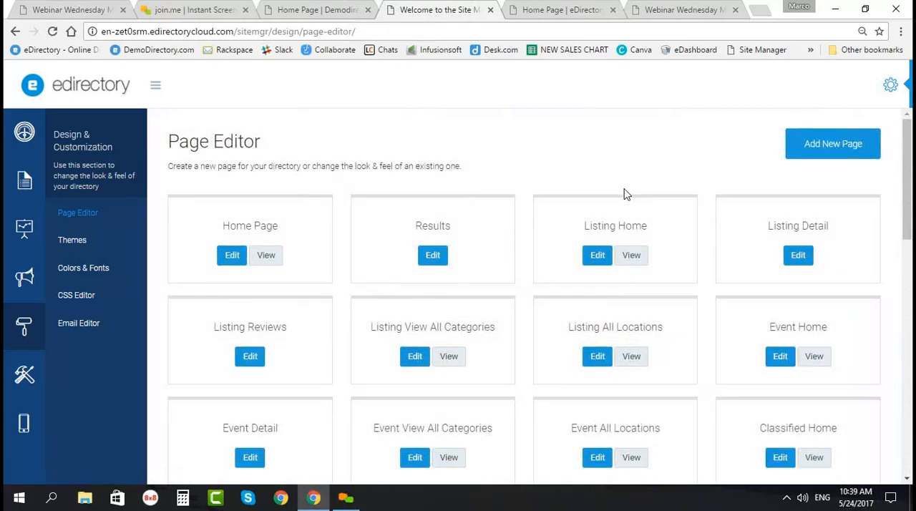
# Step: Find the Faq page in the page list and open it for editing
pyautogui.scroll(-4, 334, 296)
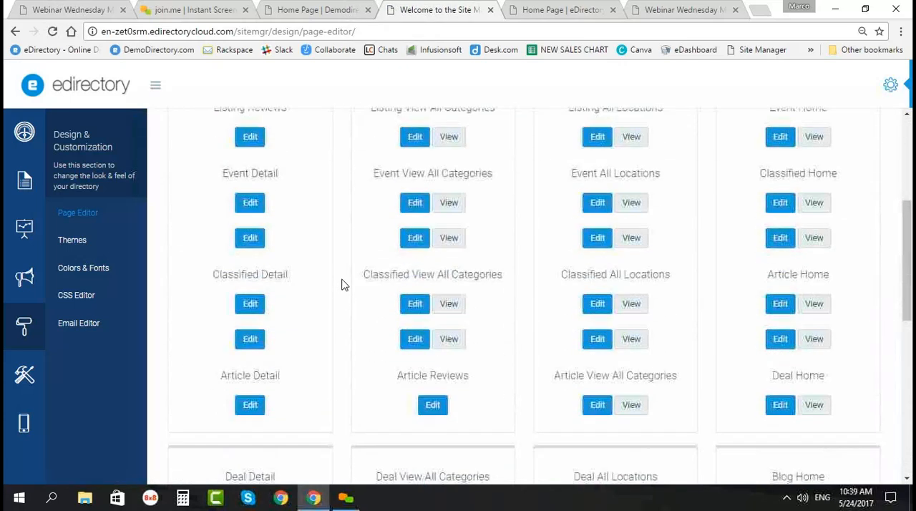
pyautogui.scroll(-2, 241, 309)
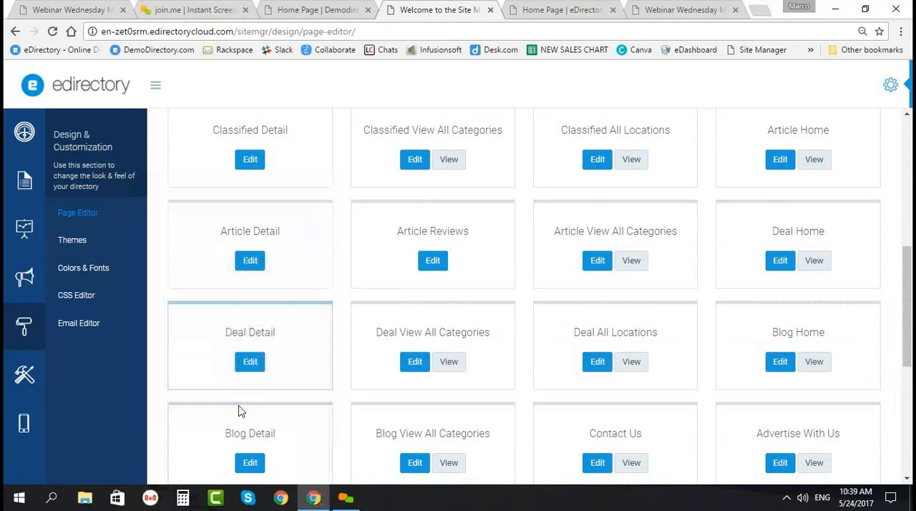
pyautogui.scroll(-1, 241, 412)
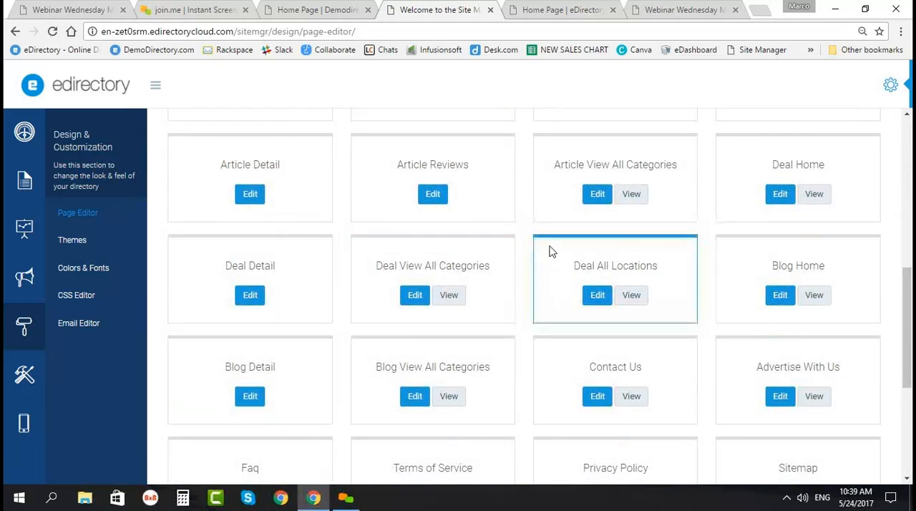
pyautogui.scroll(-3, 562, 214)
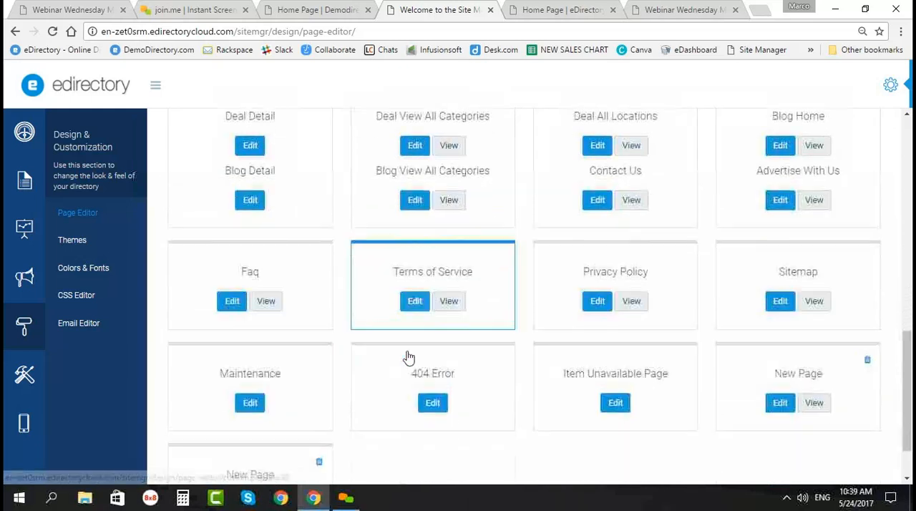
pyautogui.scroll(-1, 250, 388)
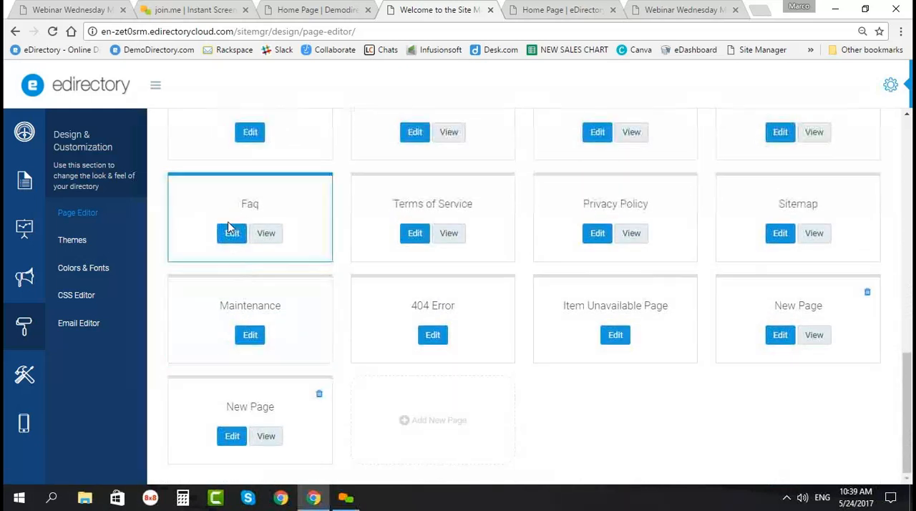
pyautogui.click(232, 233)
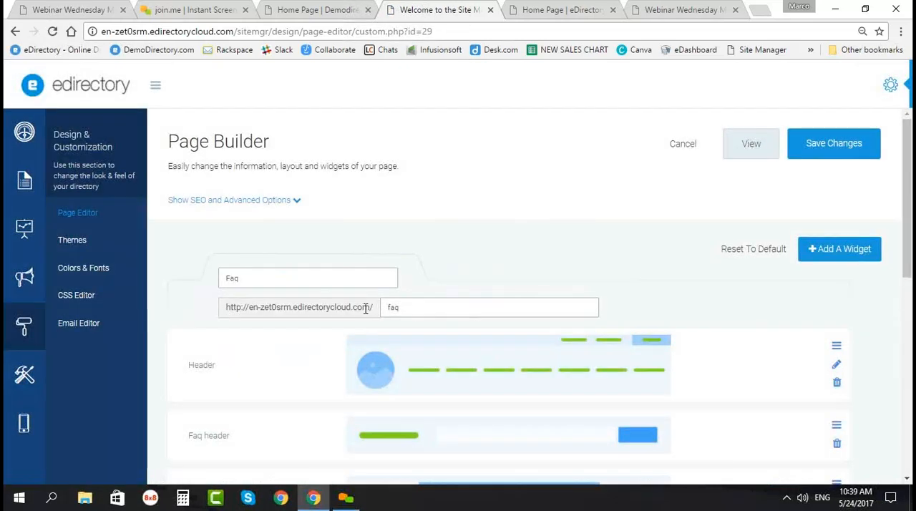
# Step: Examine the Faq page's widgets, including the Faq header, leaderboard ad bar and Faq box, and leave without saving
pyautogui.scroll(-2, 365, 315)
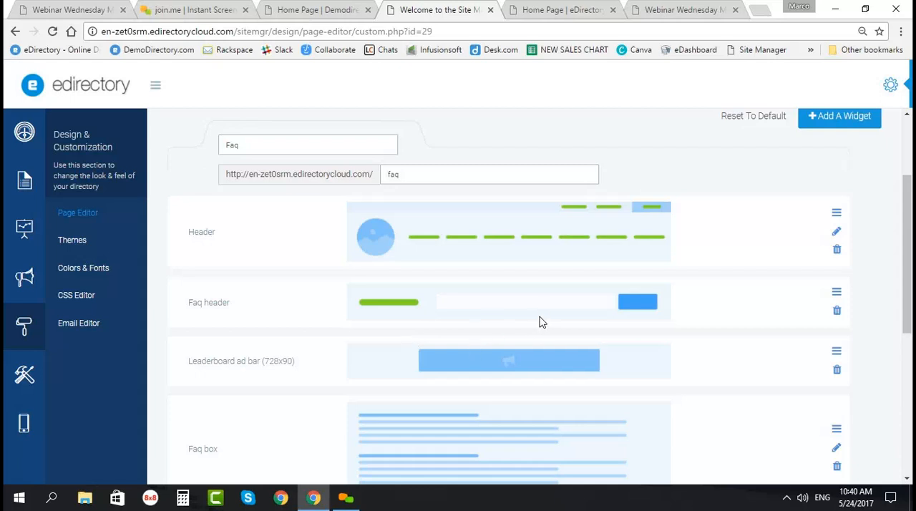
pyautogui.middleClick(491, 329)
pyautogui.moveTo(492, 334)
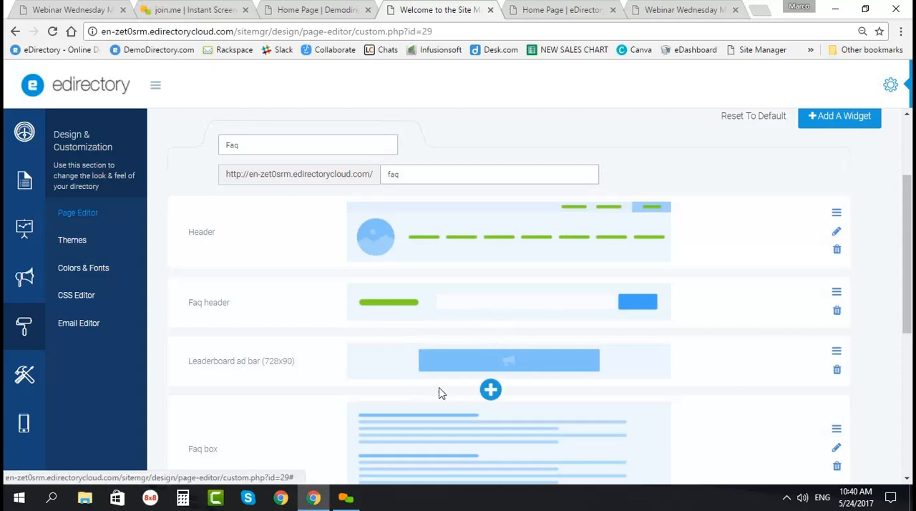
pyautogui.scroll(-1, 434, 397)
pyautogui.scroll(-2, 435, 401)
pyautogui.scroll(5, 530, 390)
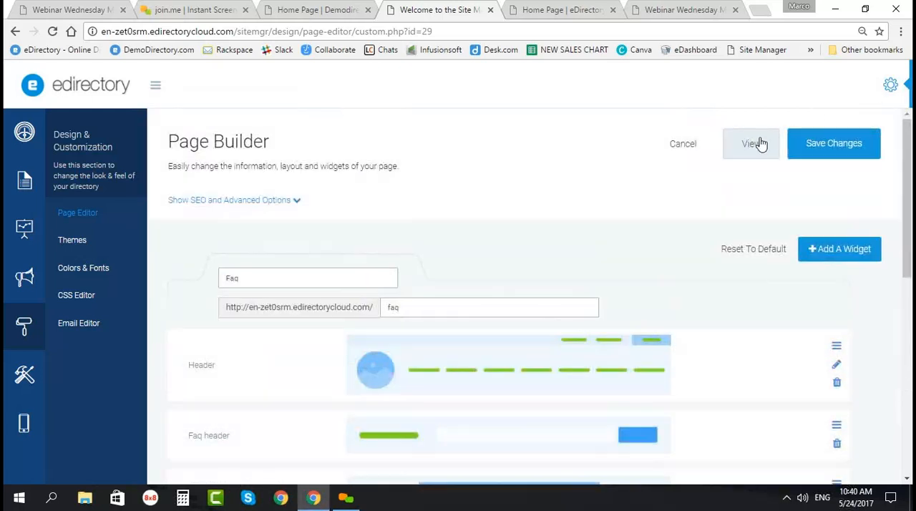
pyautogui.click(689, 146)
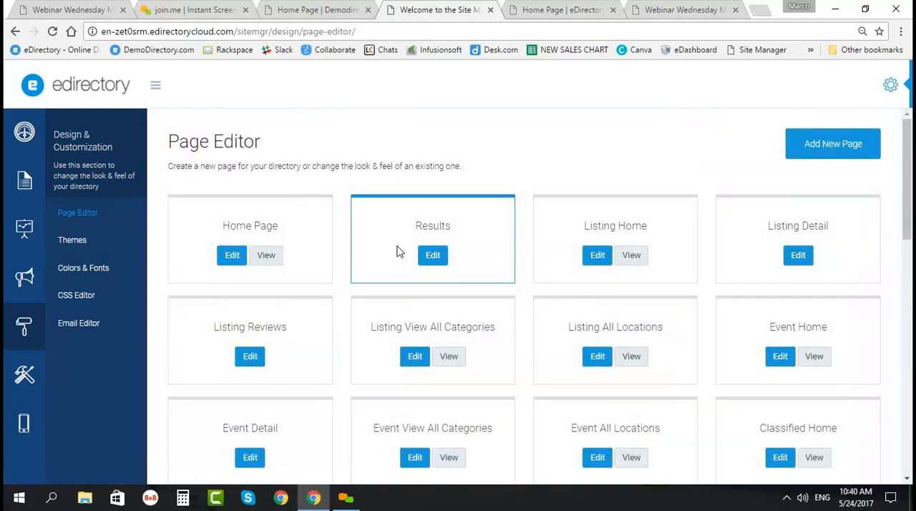
# Step: Delete the two custom New Page entries at the end of the page list
pyautogui.scroll(-1, 339, 324)
pyautogui.scroll(-10, 339, 324)
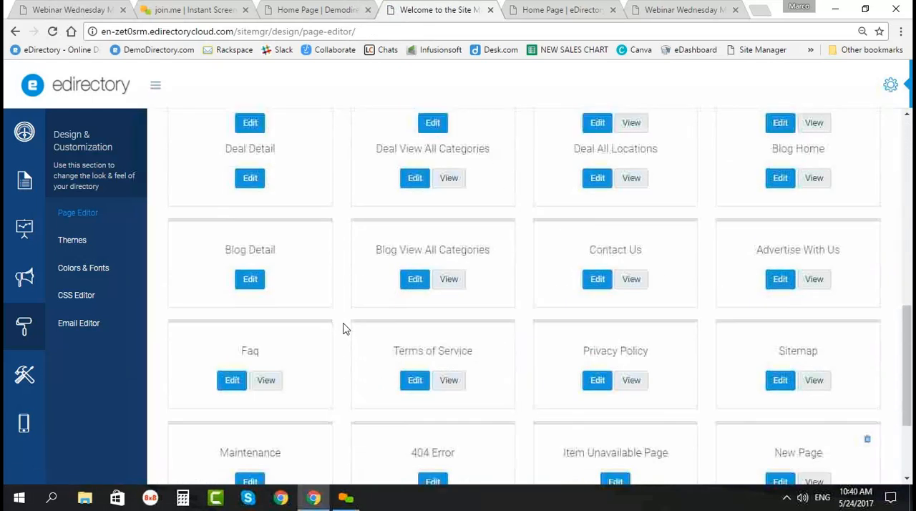
pyautogui.scroll(-1, 342, 330)
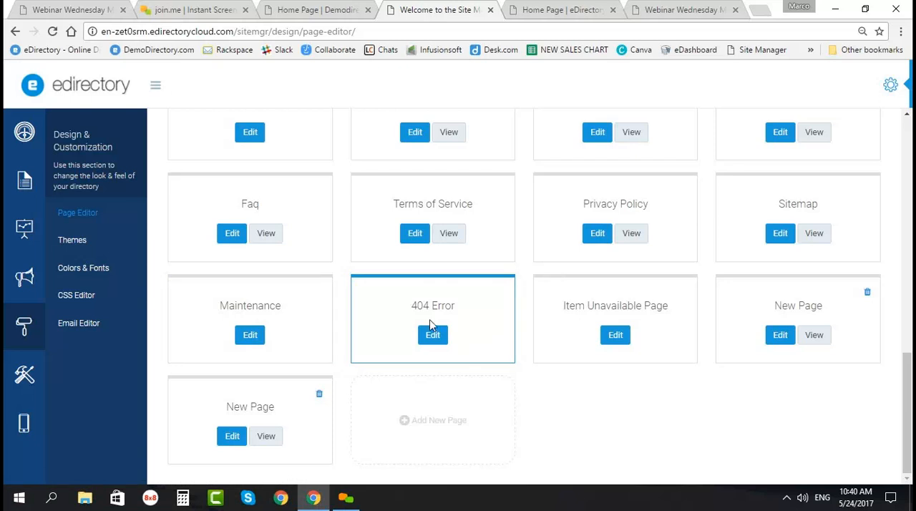
pyautogui.click(320, 396)
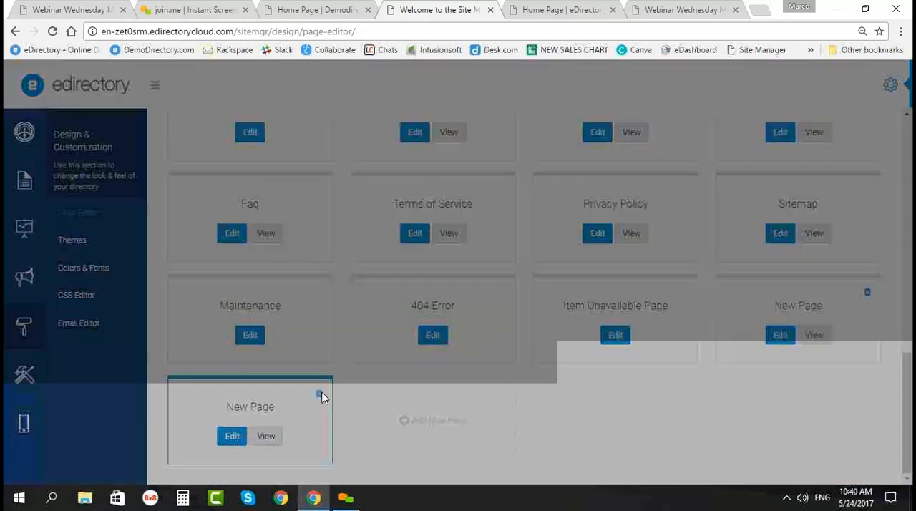
pyautogui.click(492, 167)
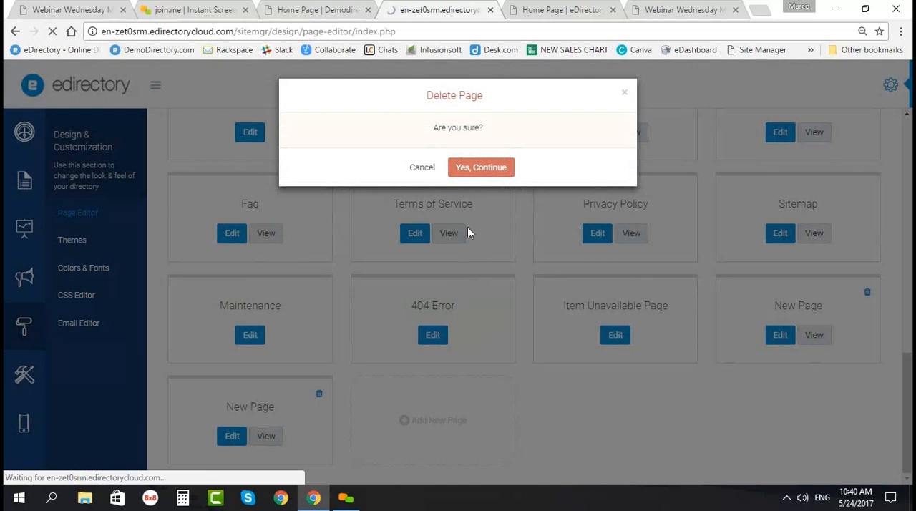
pyautogui.scroll(-5, 501, 270)
pyautogui.scroll(-5, 501, 270)
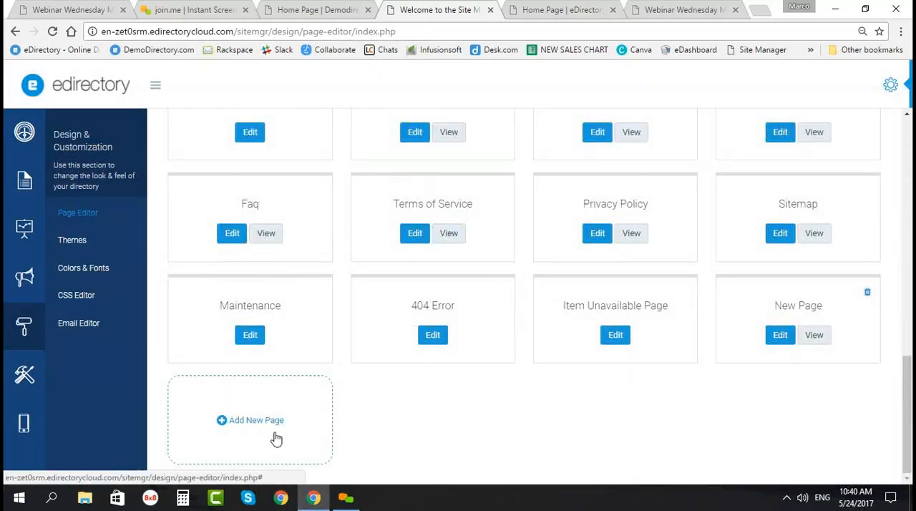
pyautogui.click(867, 293)
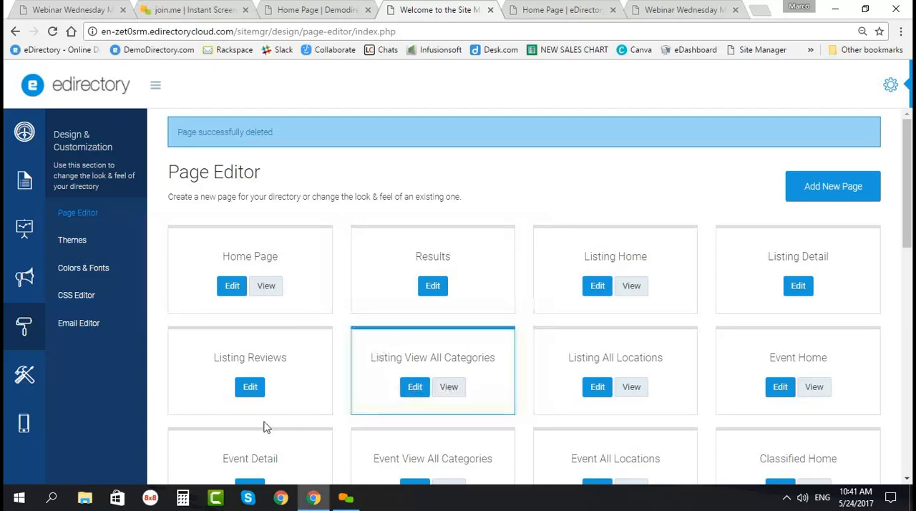
pyautogui.scroll(-3, 221, 421)
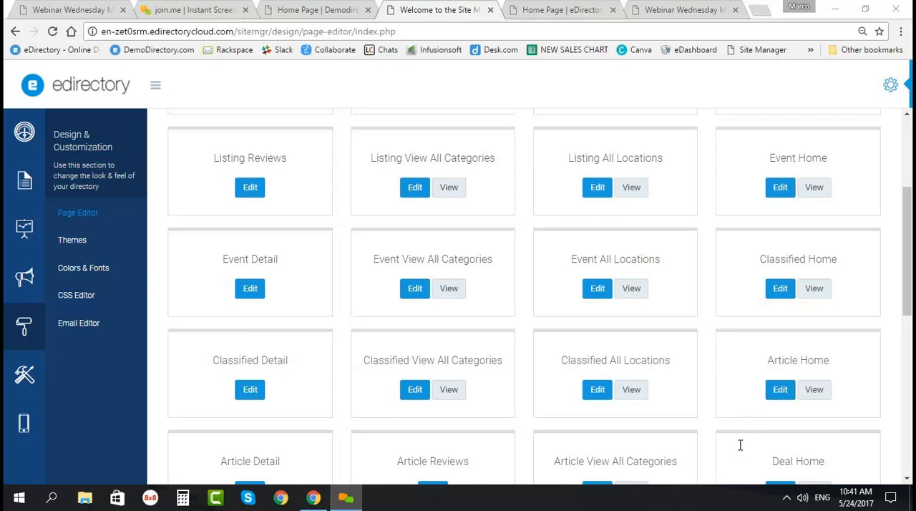
pyautogui.scroll(2, 193, 247)
pyautogui.scroll(1, 193, 238)
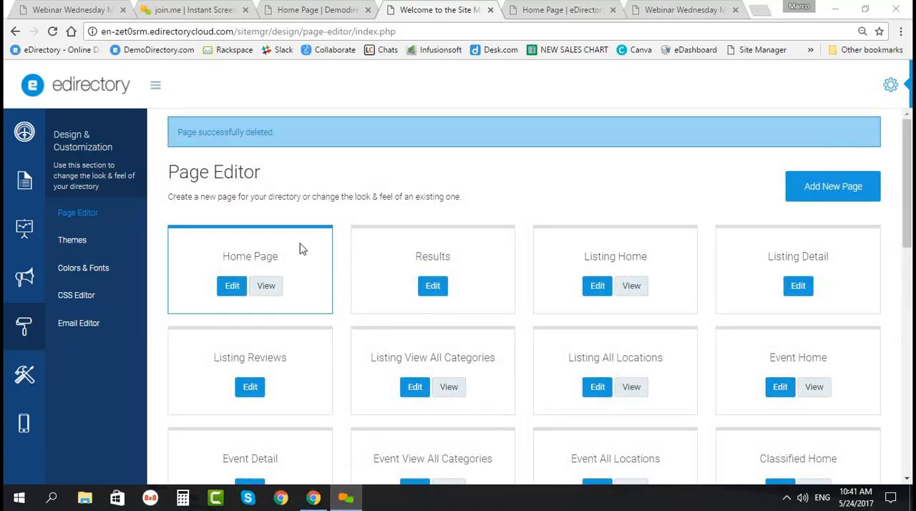
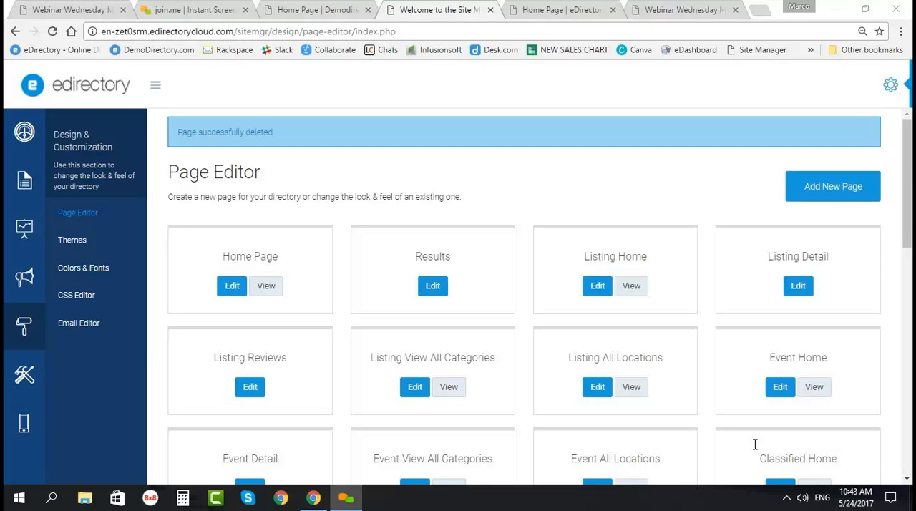
# Step: Look through the page list down to the Maintenance and error pages, and open the Event View All Categories page for editing
pyautogui.scroll(-3, 401, 361)
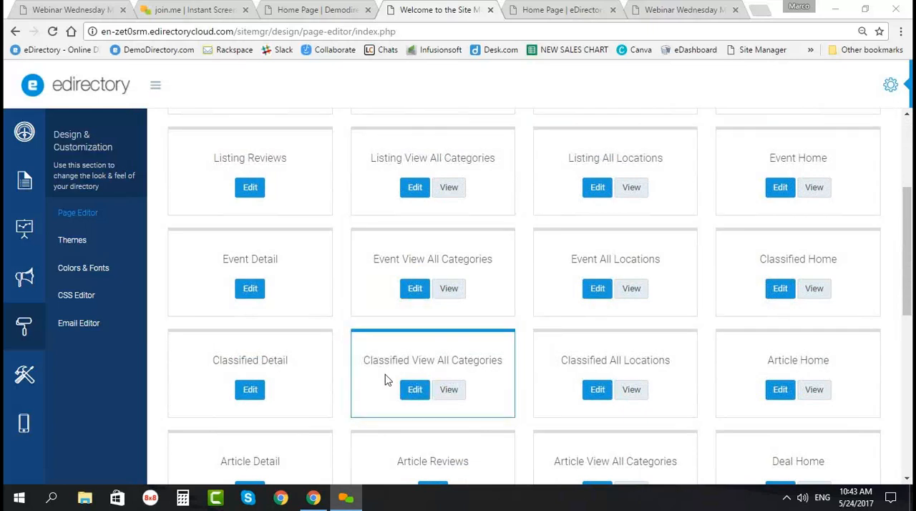
pyautogui.scroll(-1, 387, 379)
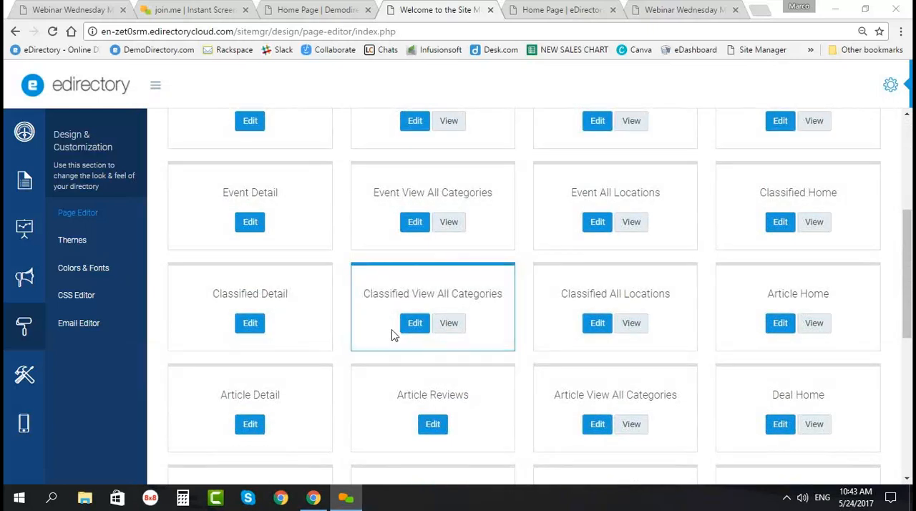
pyautogui.scroll(-1, 390, 357)
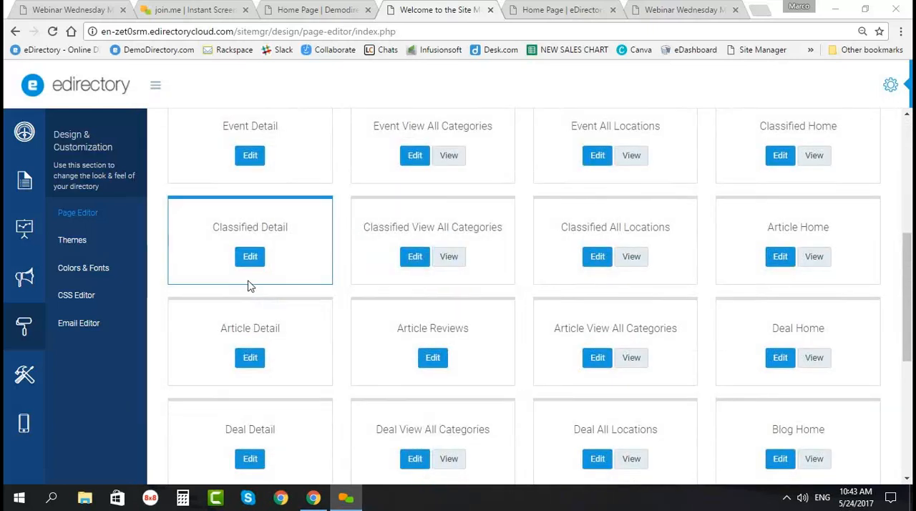
pyautogui.scroll(-4, 250, 378)
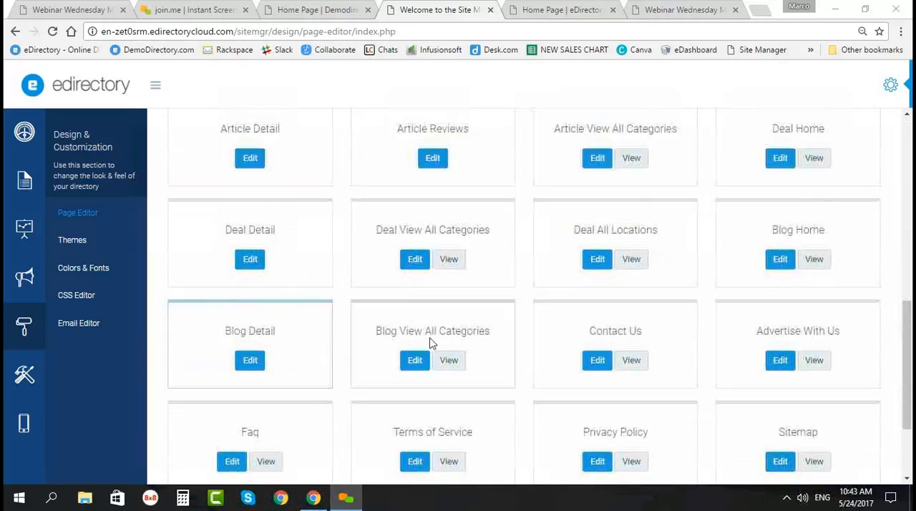
pyautogui.scroll(-1, 536, 262)
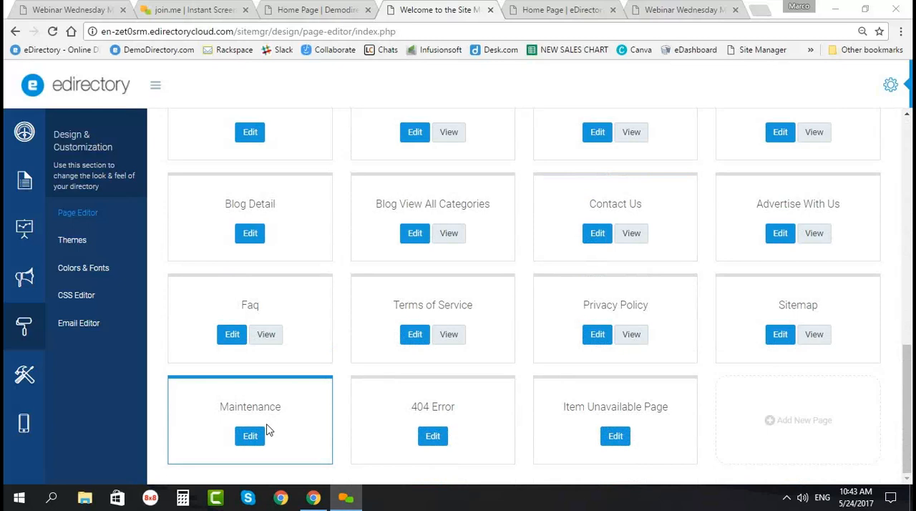
pyautogui.scroll(2, 276, 345)
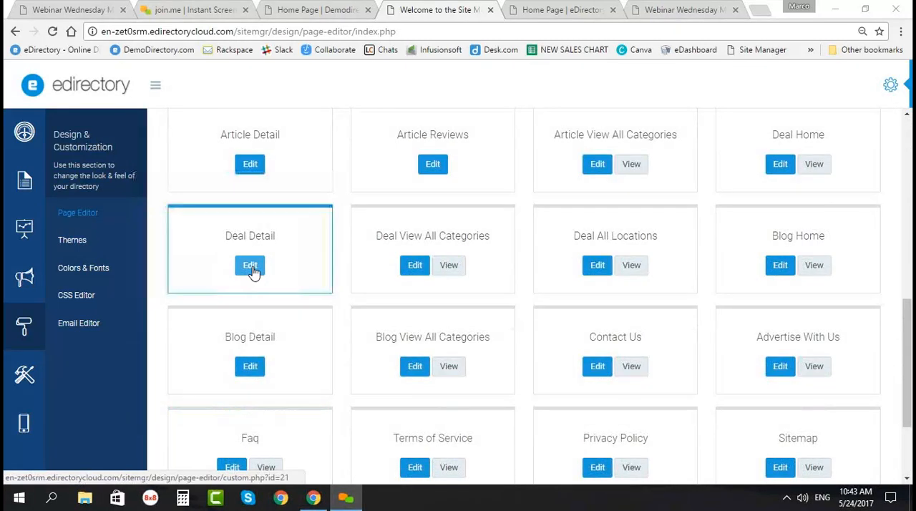
pyautogui.scroll(2, 443, 236)
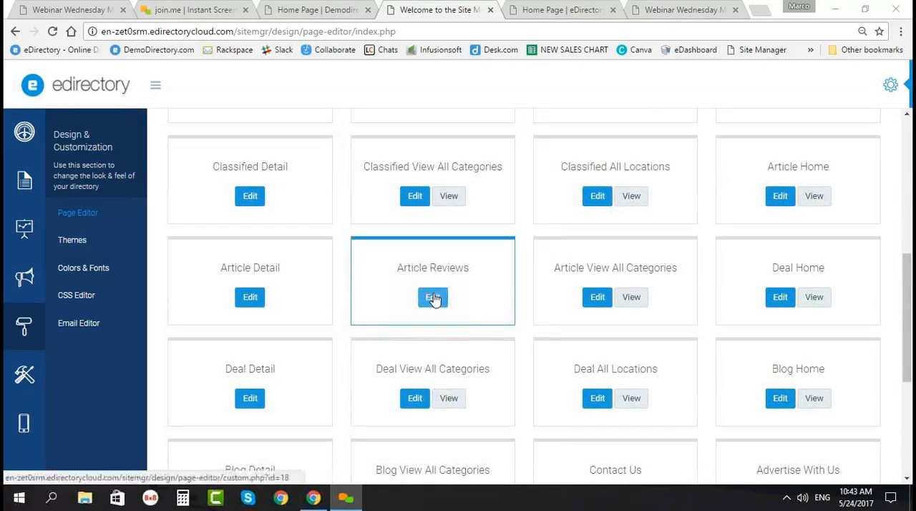
pyautogui.scroll(3, 361, 290)
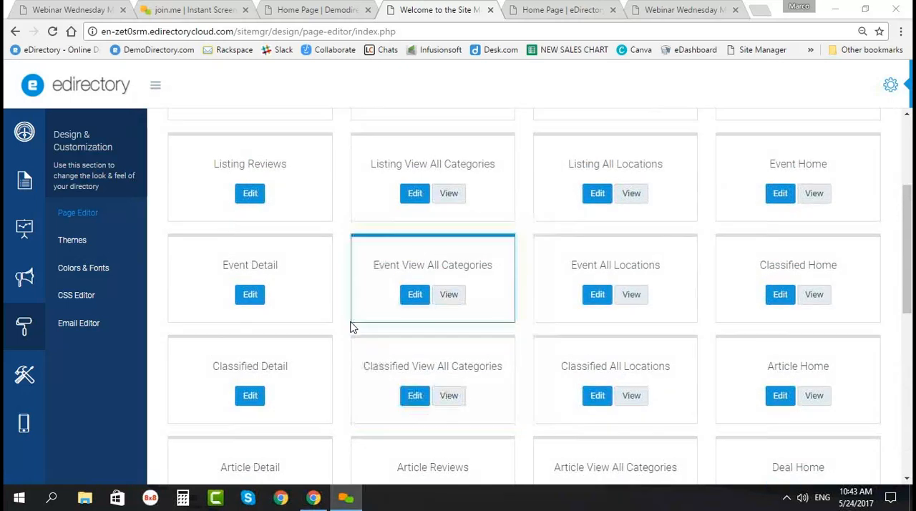
pyautogui.click(415, 295)
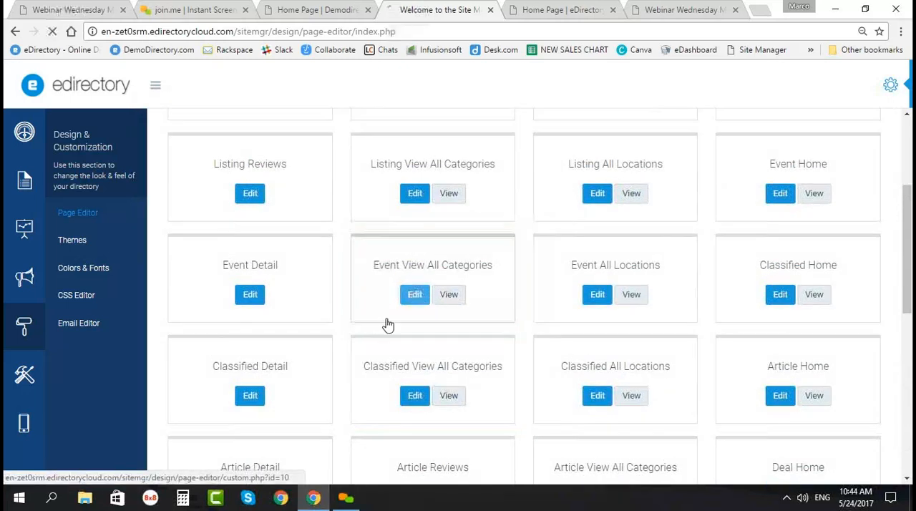
# Step: Examine the Event View All Categories page's widgets, from the Search box through All Categories and the ad banners to the Footer
pyautogui.scroll(-4, 278, 374)
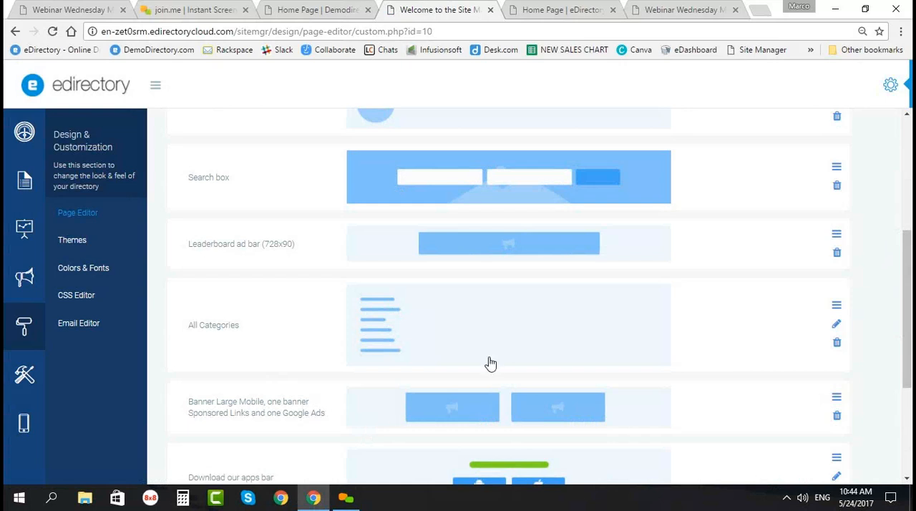
pyautogui.scroll(-2, 493, 364)
pyautogui.scroll(-1, 475, 386)
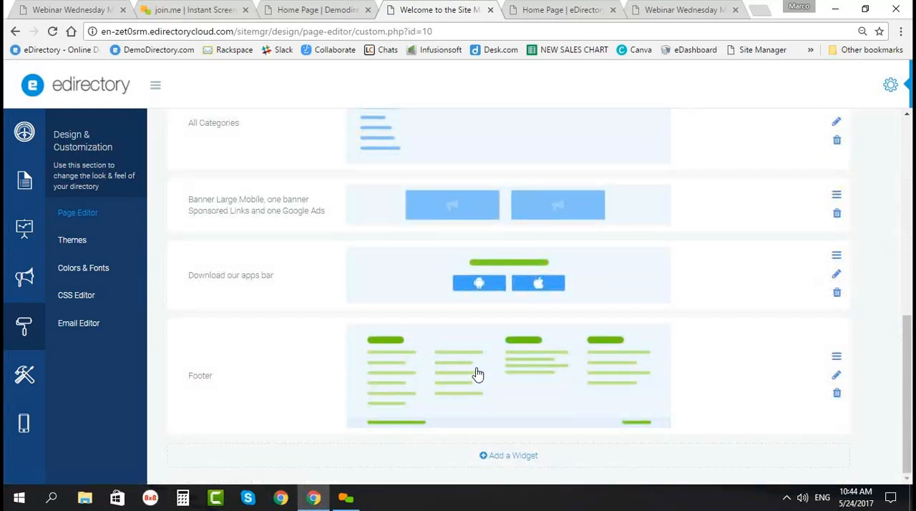
pyautogui.scroll(3, 478, 373)
pyautogui.scroll(4, 478, 374)
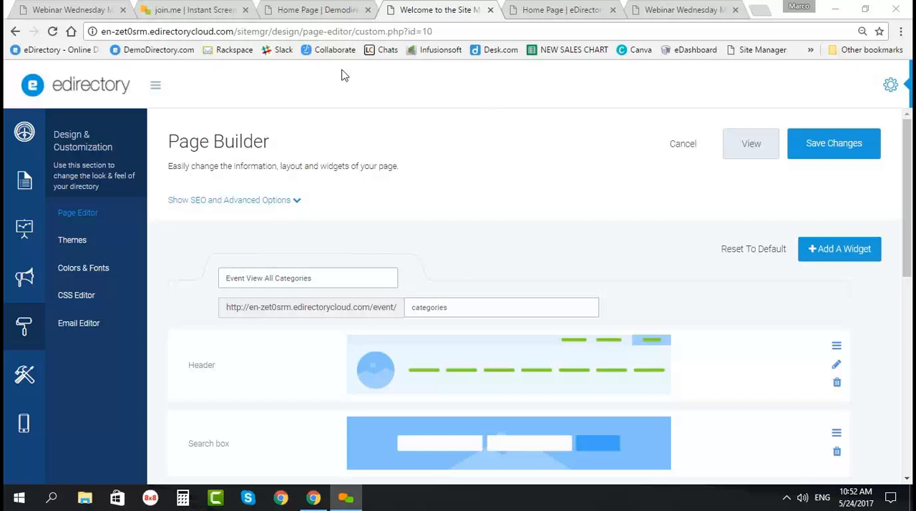
# Step: Switch to the webinar PDF and review the slides "The NEW Page Editor" and "Moving forward..."
pyautogui.click(74, 9)
pyautogui.scroll(-5, 190, 286)
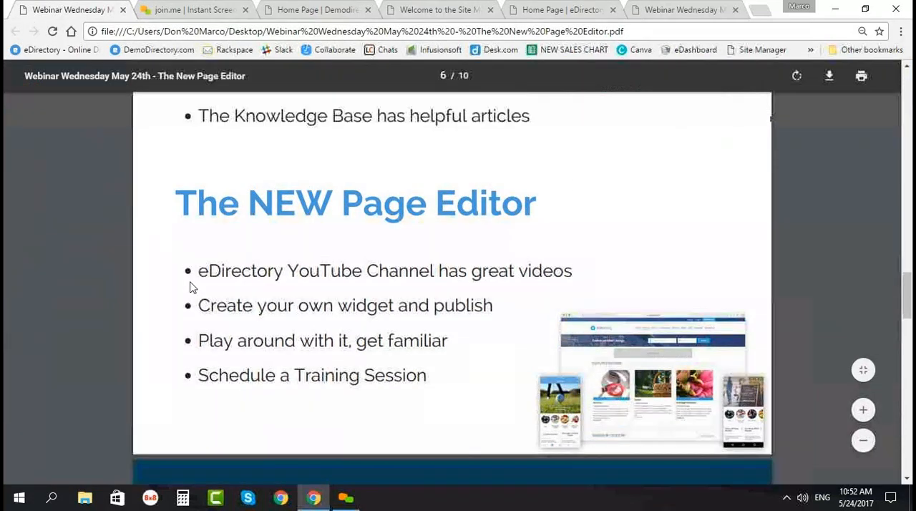
pyautogui.scroll(1, 199, 274)
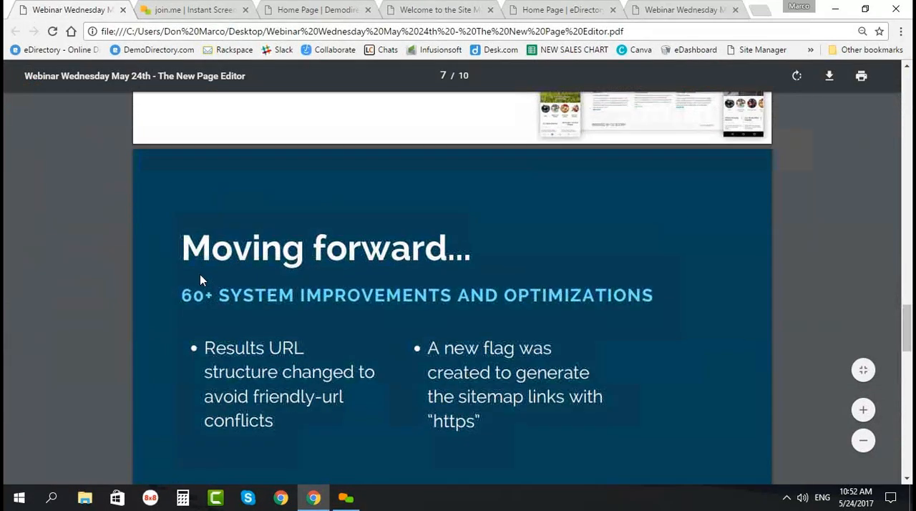
pyautogui.scroll(-5, 200, 279)
pyautogui.scroll(-3, 199, 274)
pyautogui.scroll(12, 200, 274)
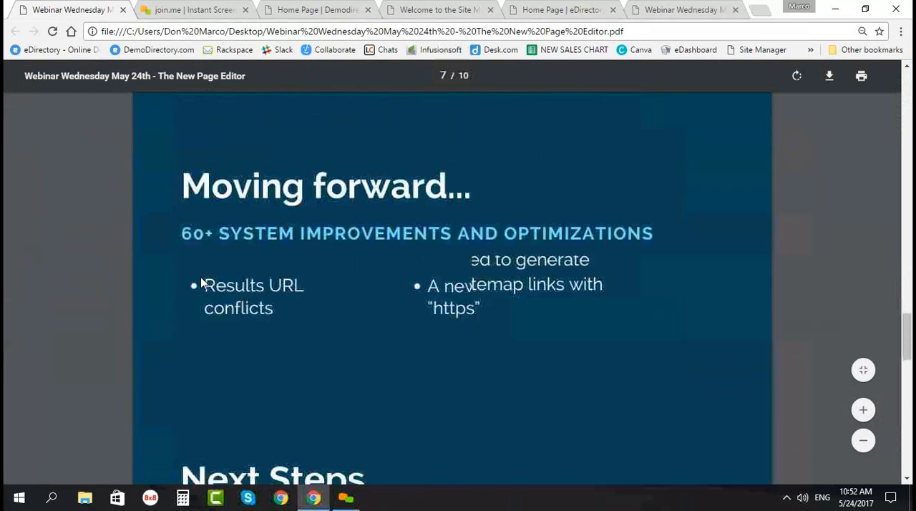
pyautogui.scroll(1, 201, 279)
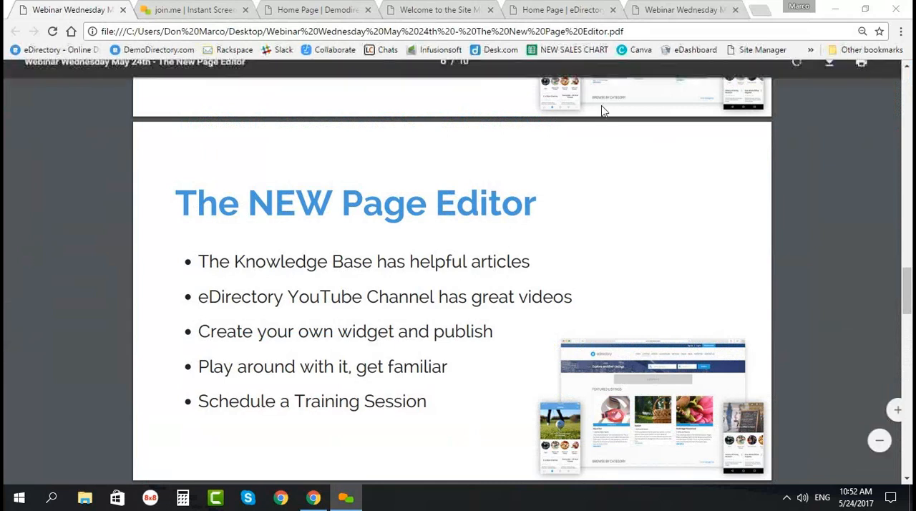
# Step: Return to the site manager's Page Builder and recheck the Event View All Categories widget layout down to the Footer
pyautogui.click(458, 11)
pyautogui.scroll(-5, 301, 298)
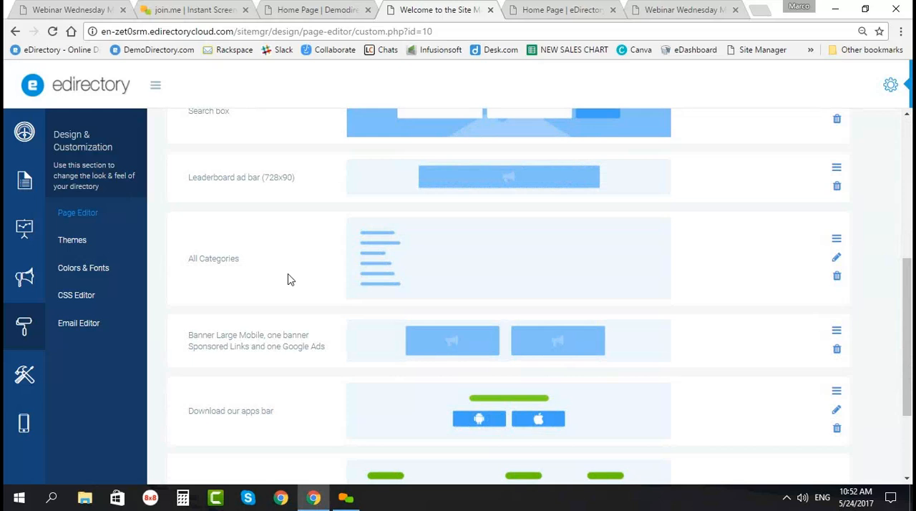
pyautogui.scroll(-2, 289, 279)
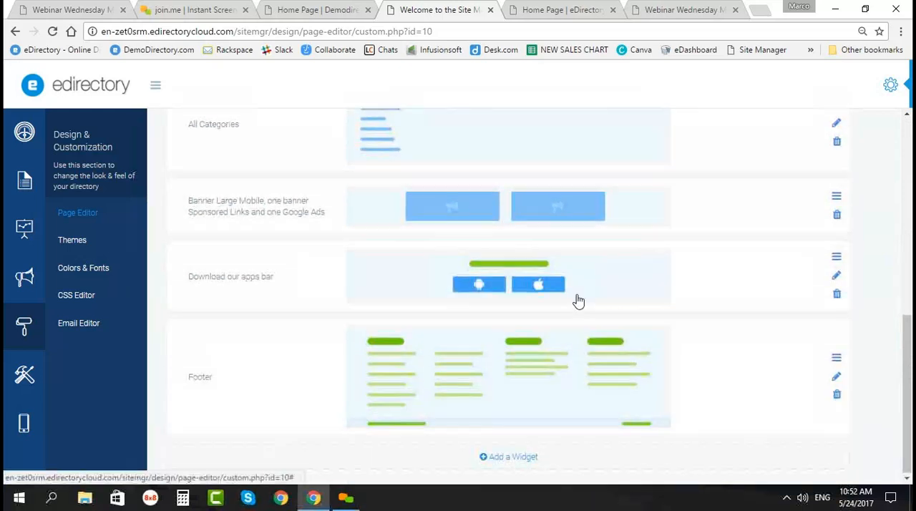
pyautogui.scroll(7, 578, 301)
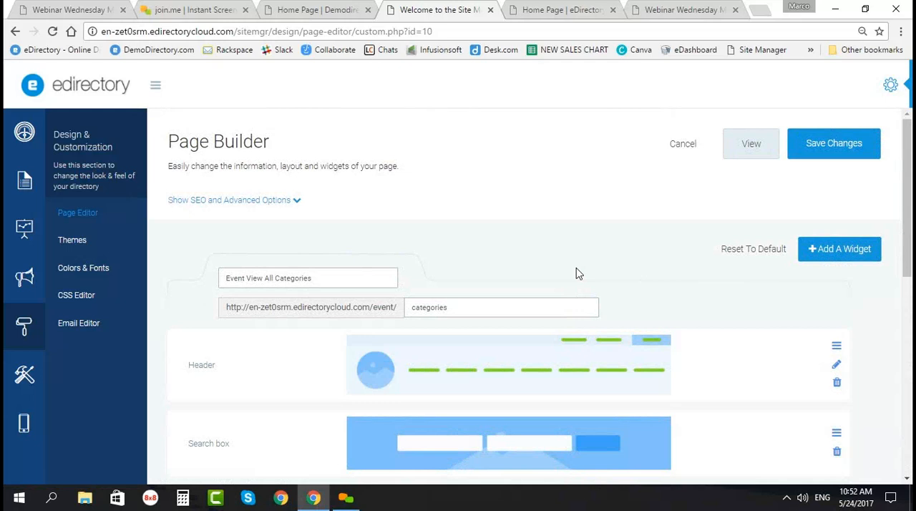
# Step: Switch back to the webinar PDF and advance from the Page Editor slide to the "Next Steps" slide
pyautogui.click(72, 10)
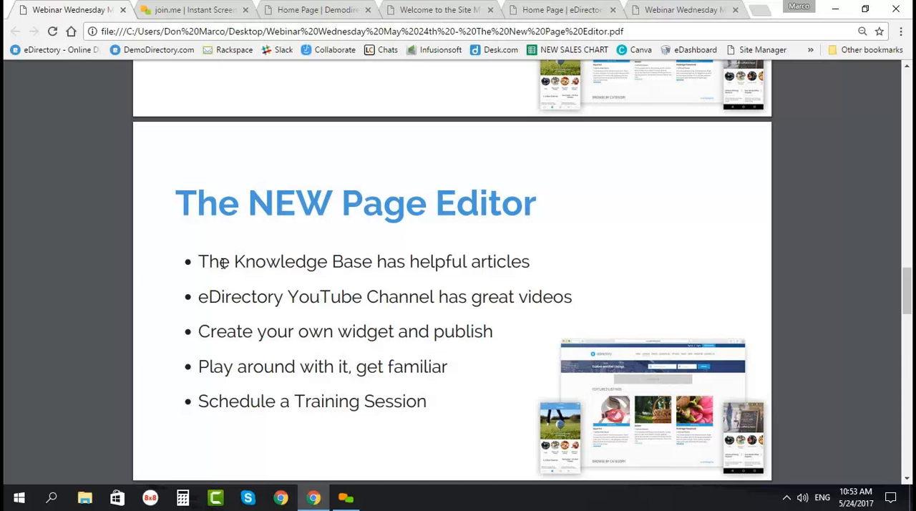
pyautogui.scroll(-15, 164, 300)
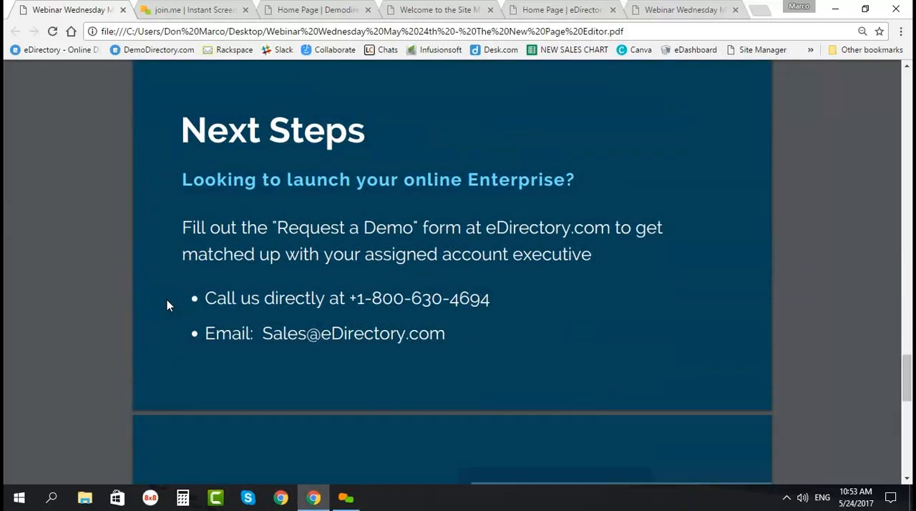
pyautogui.scroll(1, 164, 290)
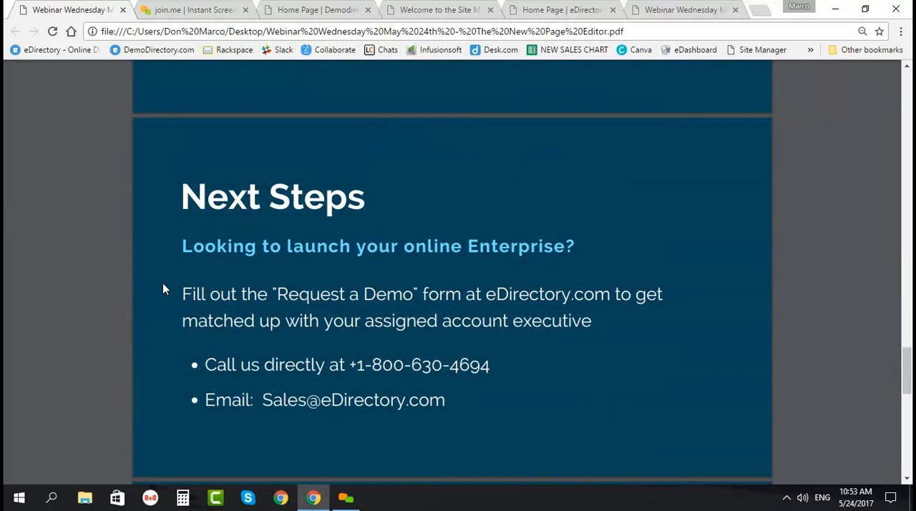